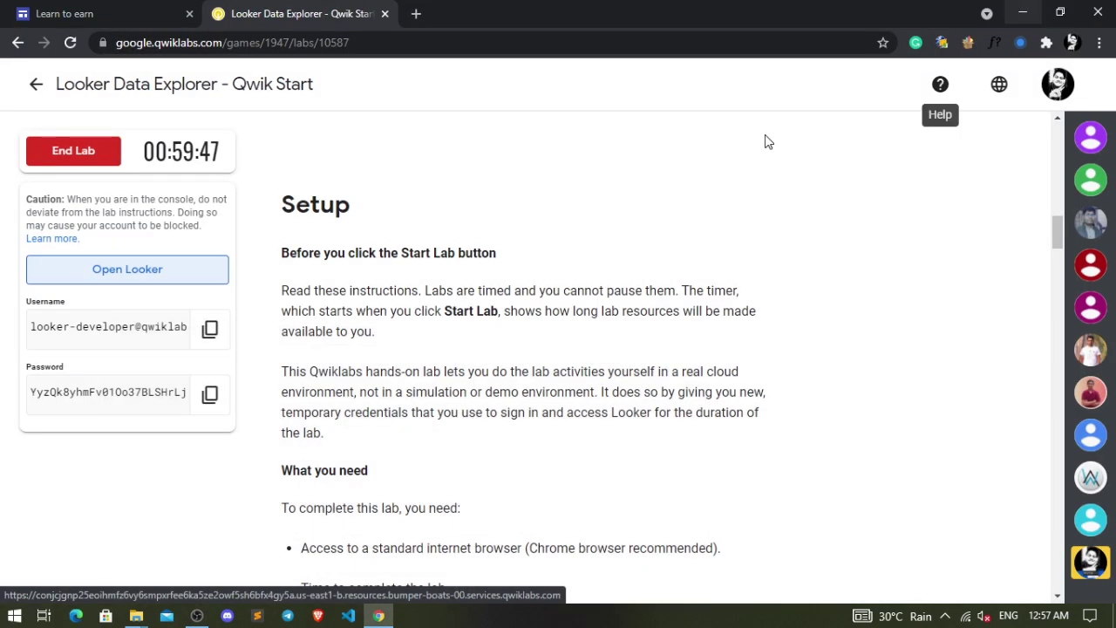
Open the lab's Looker link in a new incognito Chrome window
click(1022, 8)
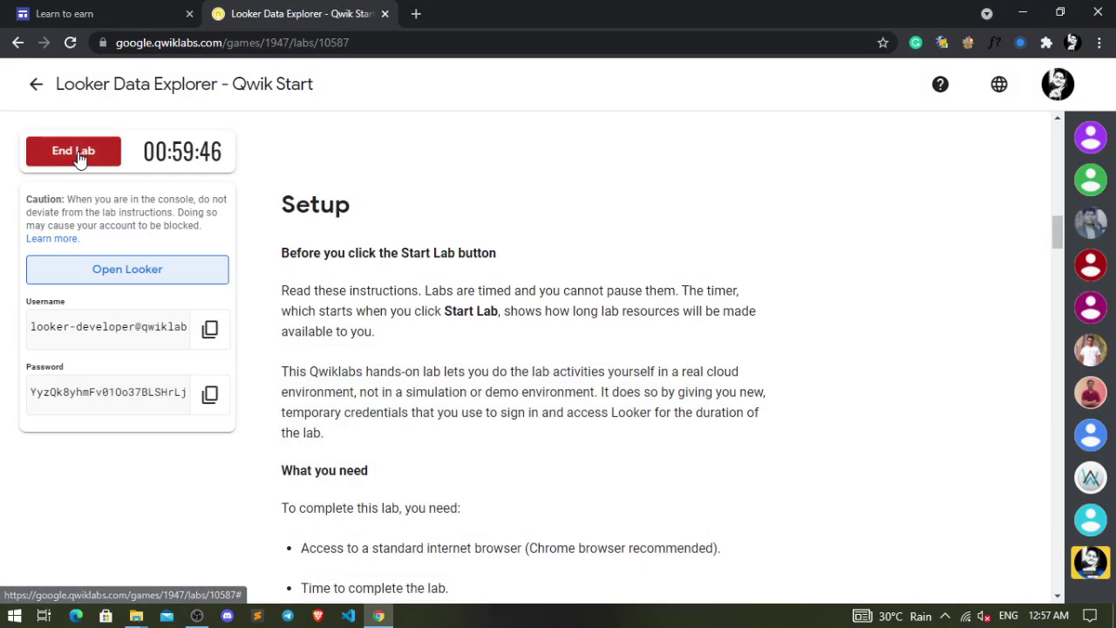
right_click(110, 278)
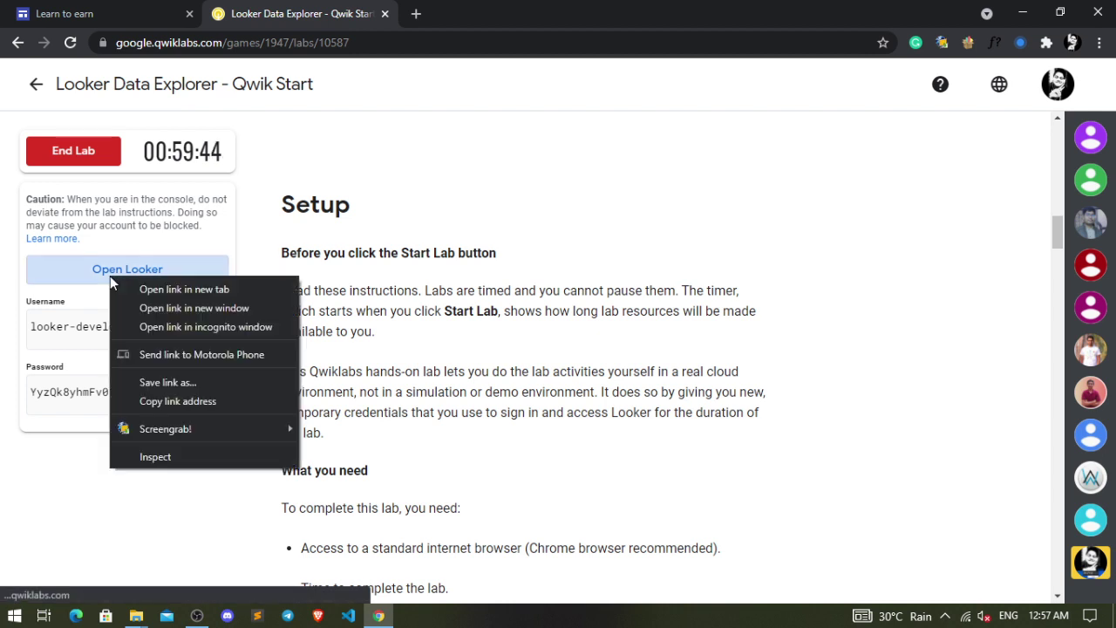
click(205, 326)
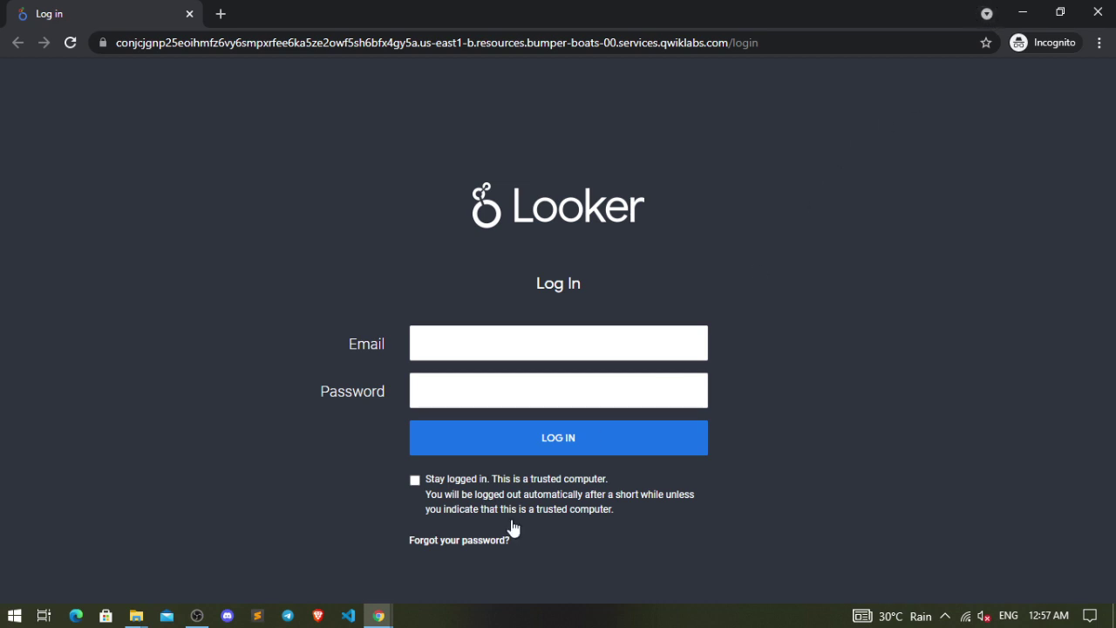
Copy the lab username from the Qwiklabs panel into Looker's Email field
mouse_move(376, 618)
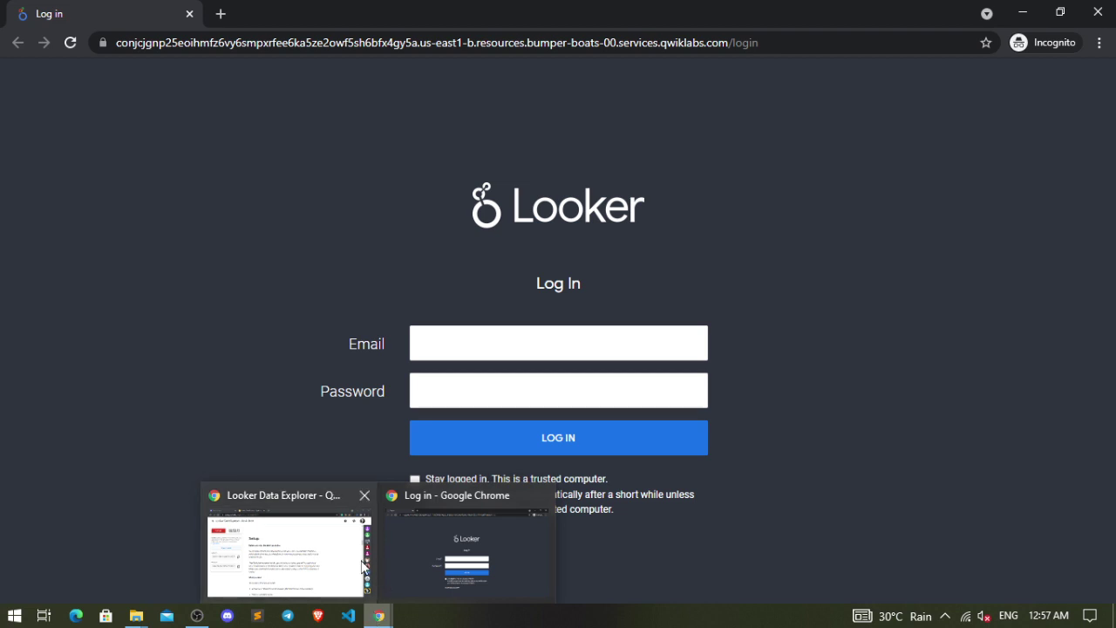
click(295, 557)
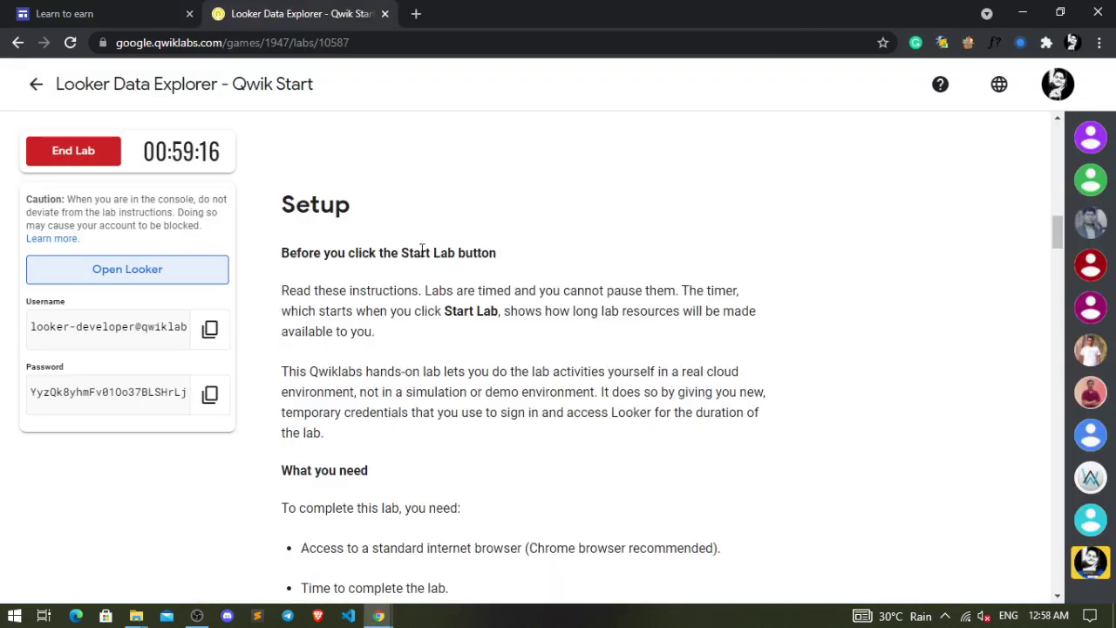
scroll(421, 252, down, 4)
scroll(420, 252, down, 3)
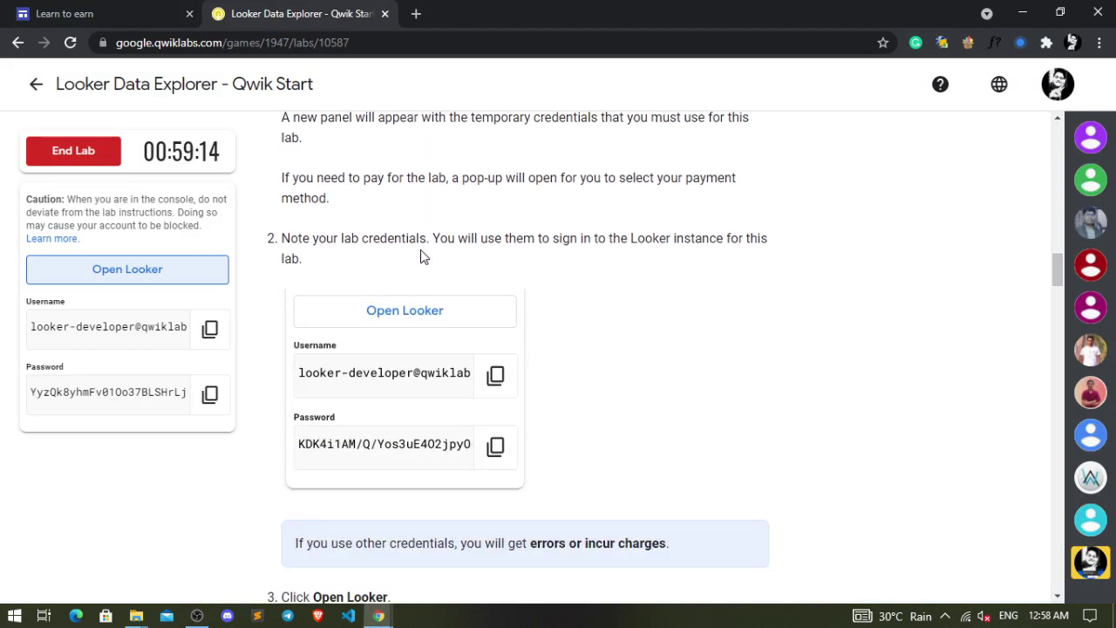
click(210, 329)
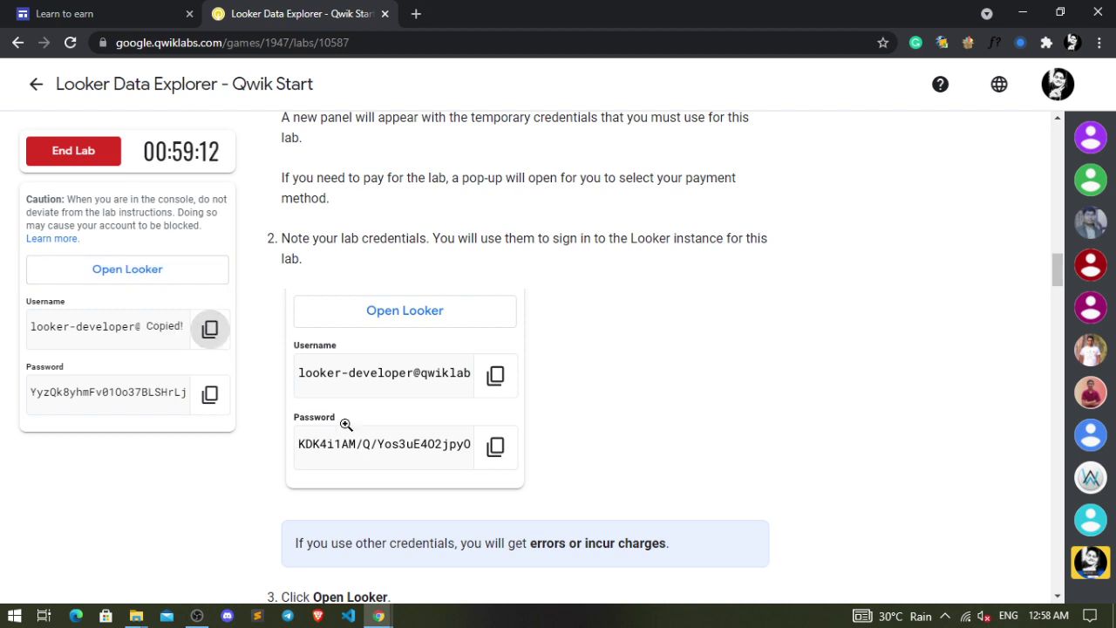
mouse_move(392, 621)
click(435, 555)
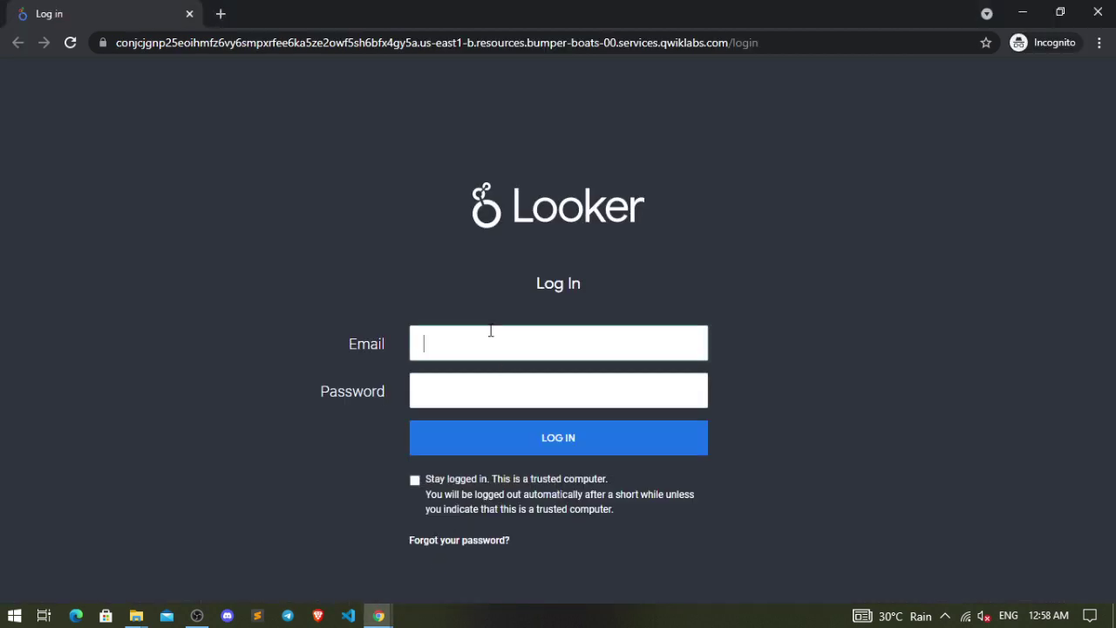
key(ctrl+v)
Paste the lab password into the Password field and log in to Looker
click(467, 385)
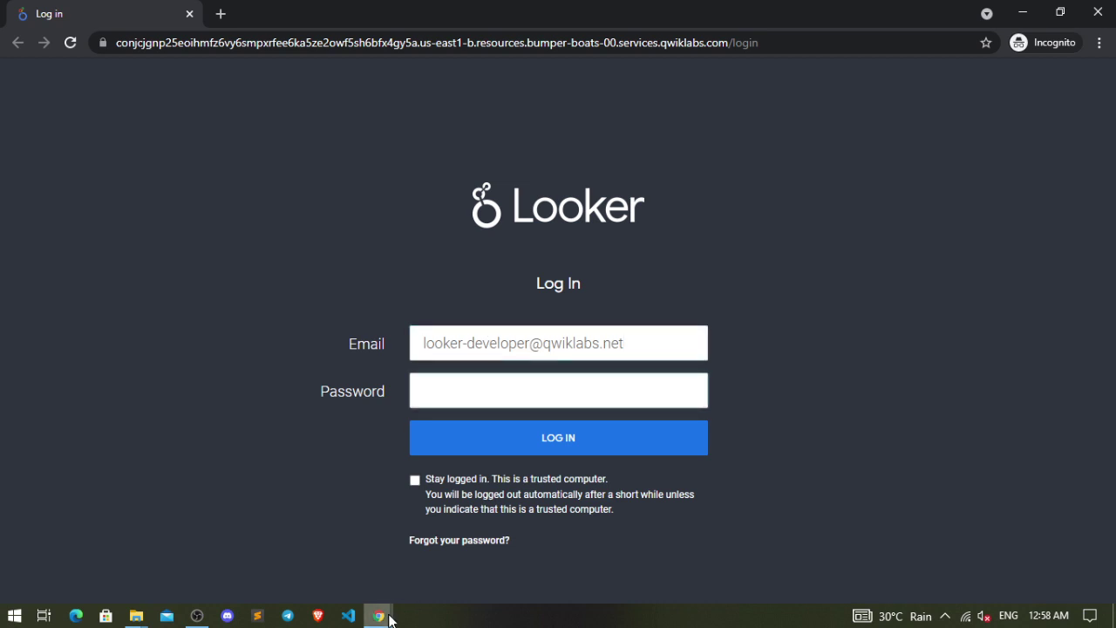
mouse_move(379, 616)
click(314, 565)
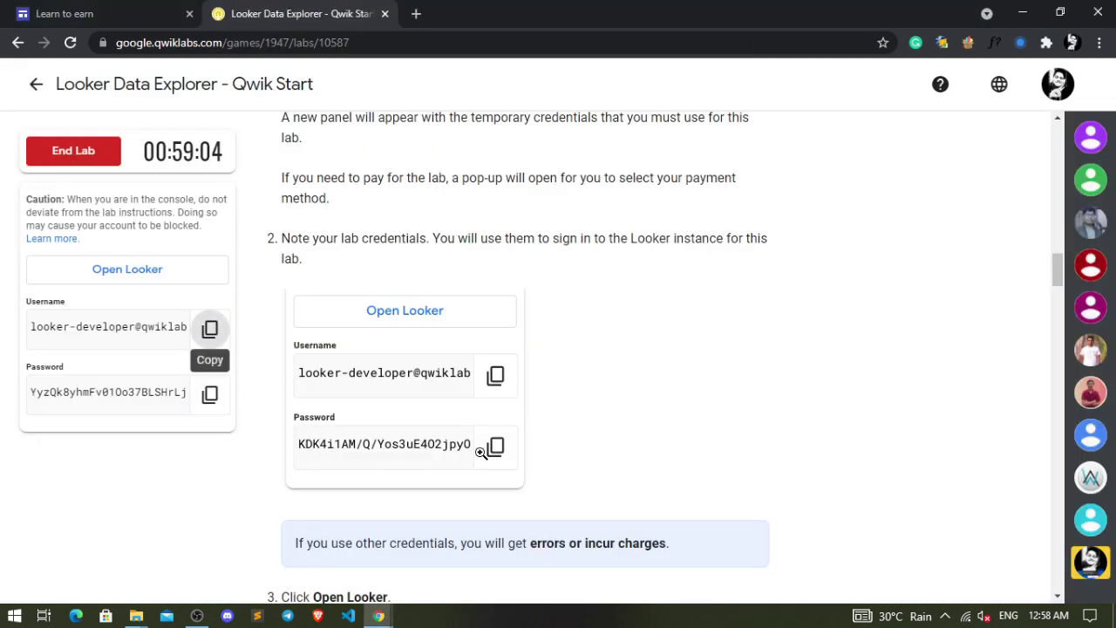
click(197, 398)
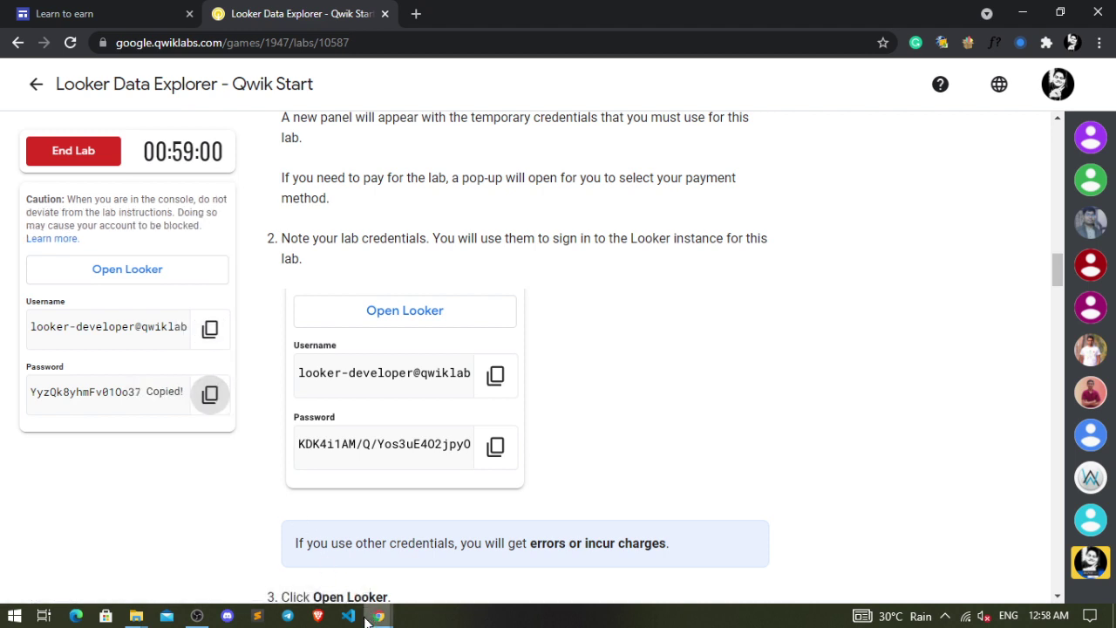
mouse_move(378, 616)
click(452, 515)
key(ctrl+v)
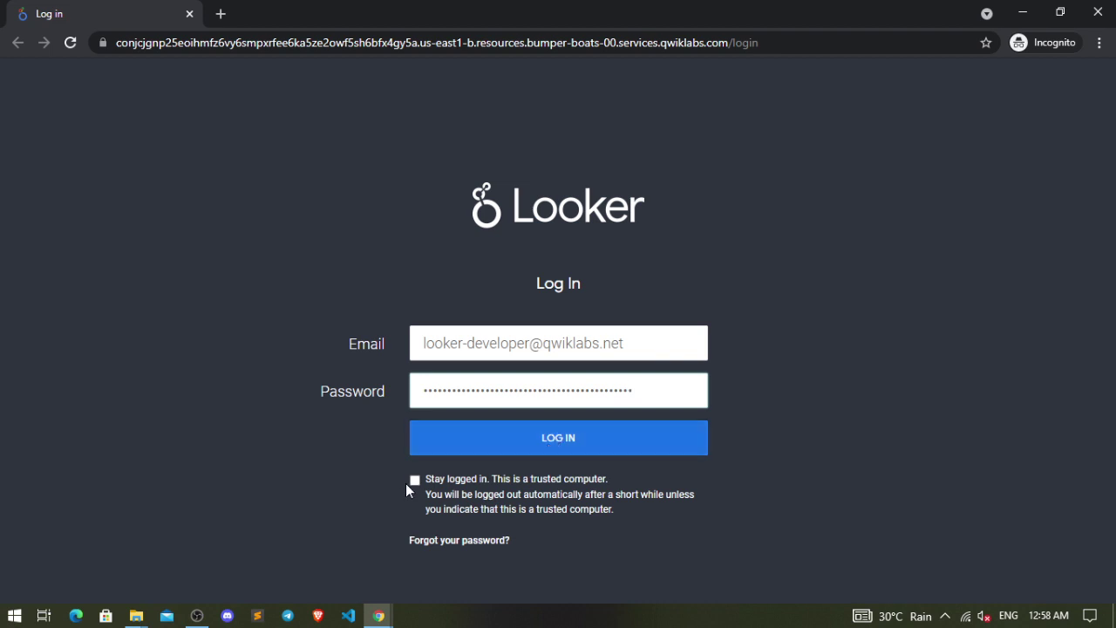
click(547, 432)
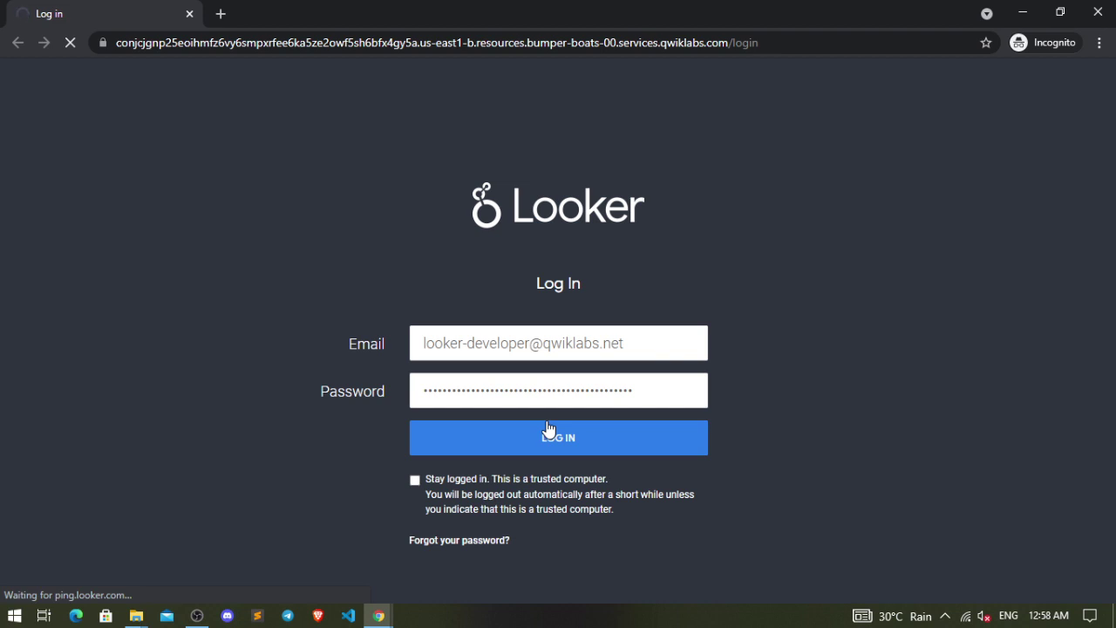
mouse_move(387, 616)
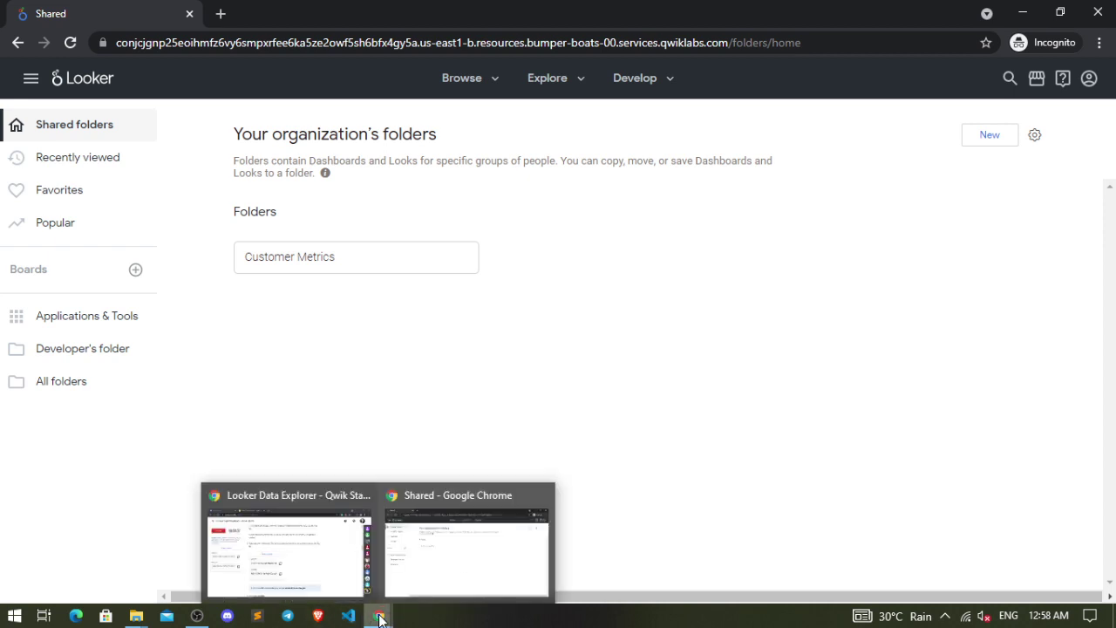
Review step 1 of the lab instructions and bring up Looker's Explore menu
click(328, 580)
scroll(678, 415, down, 3)
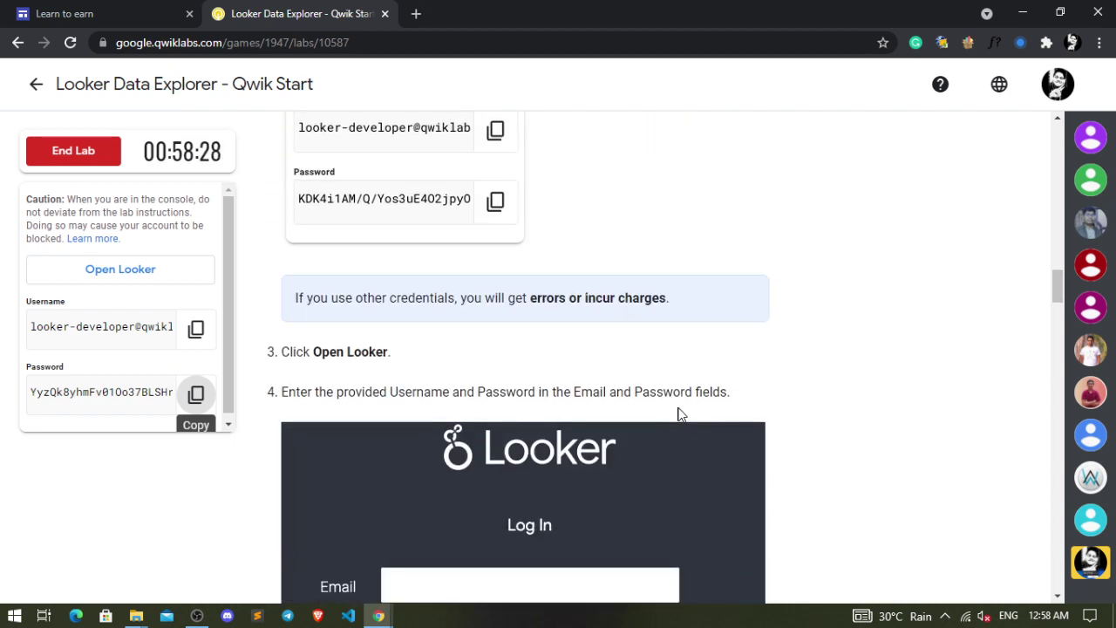
scroll(681, 415, down, 3)
scroll(680, 415, down, 3)
scroll(681, 415, down, 1)
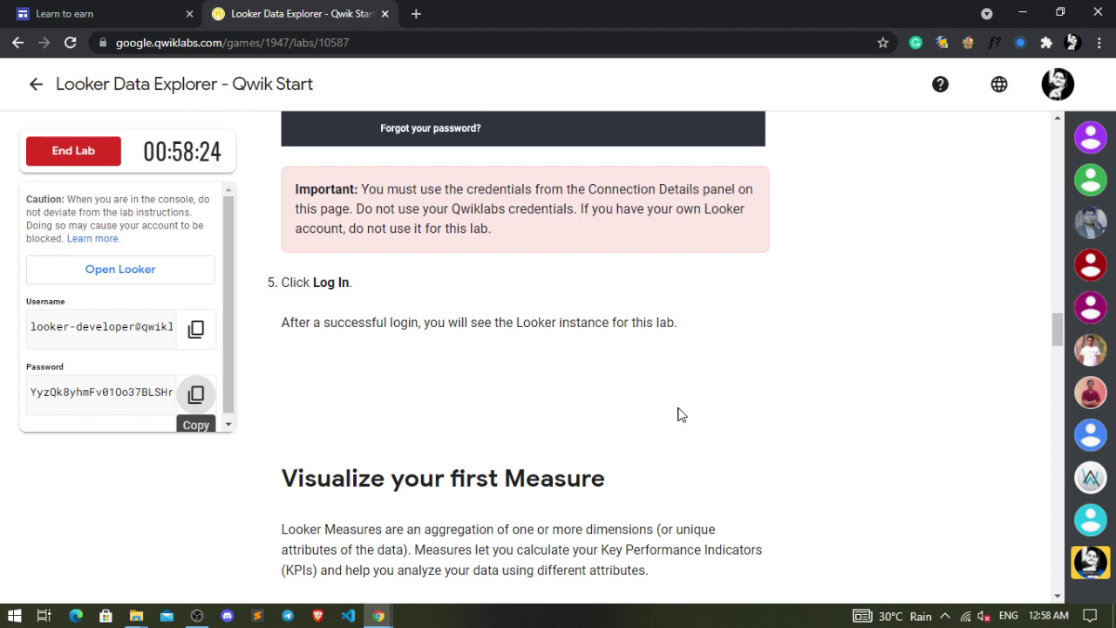
scroll(681, 415, down, 2)
scroll(681, 416, down, 1)
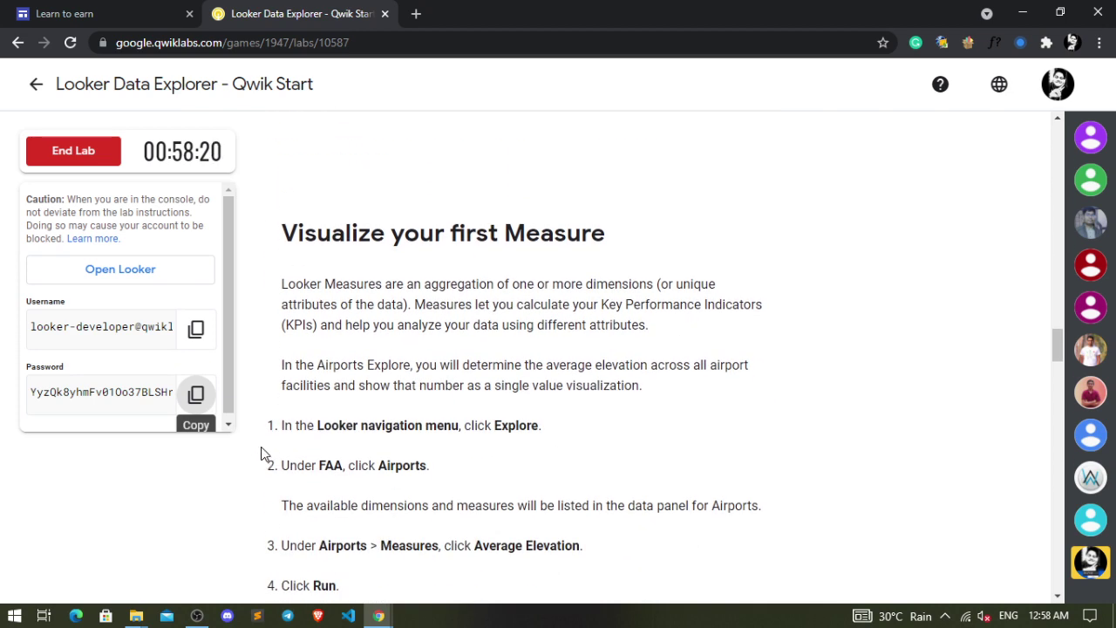
double_click(518, 425)
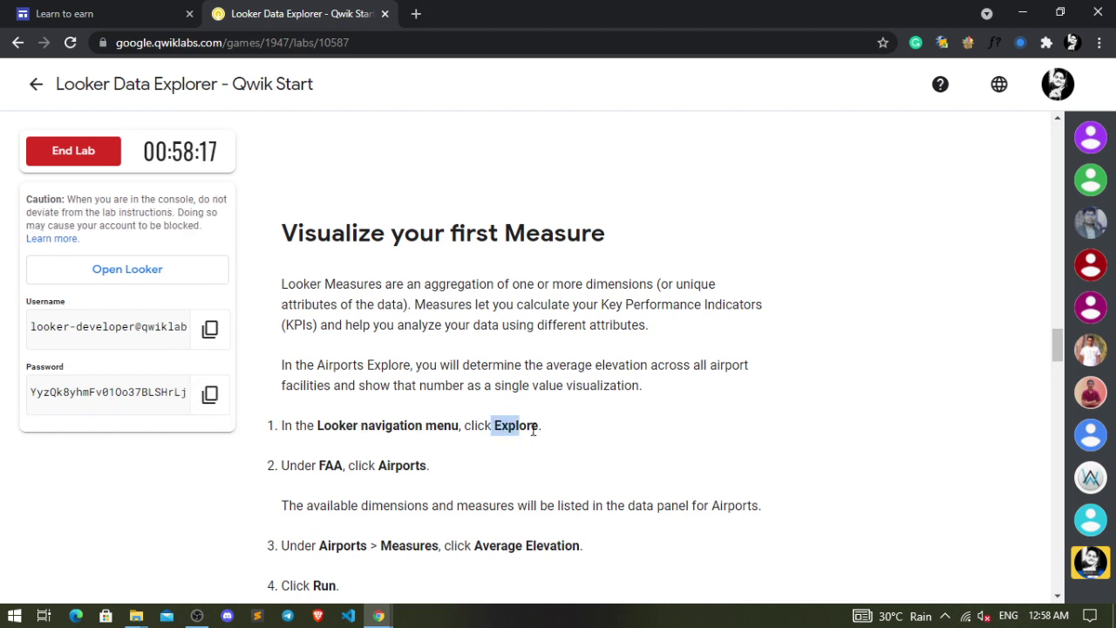
click(549, 436)
mouse_move(381, 617)
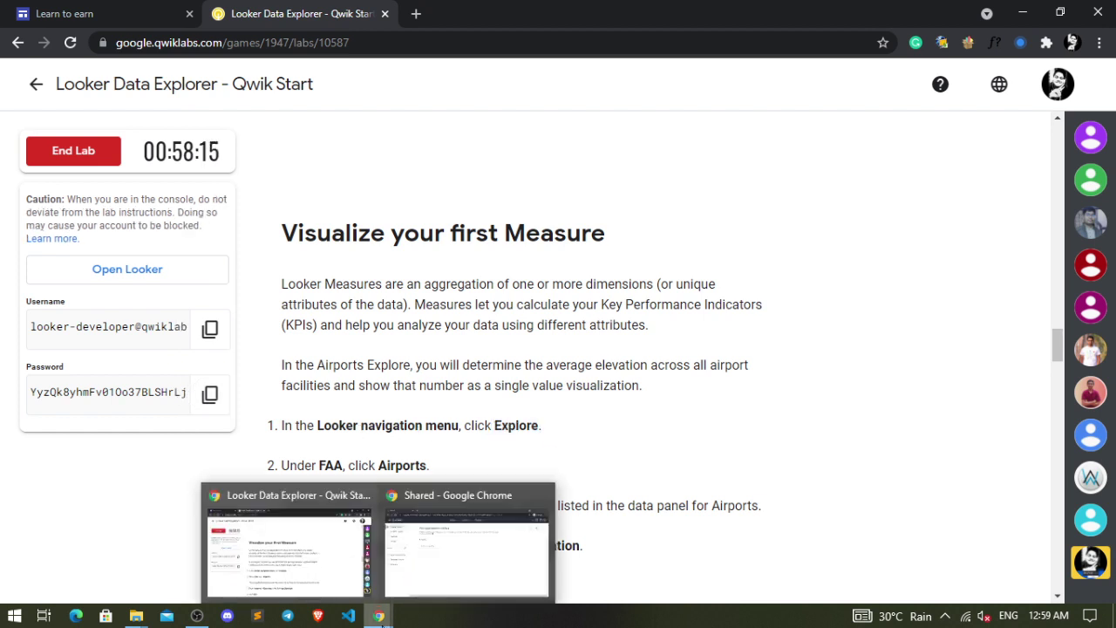
click(455, 549)
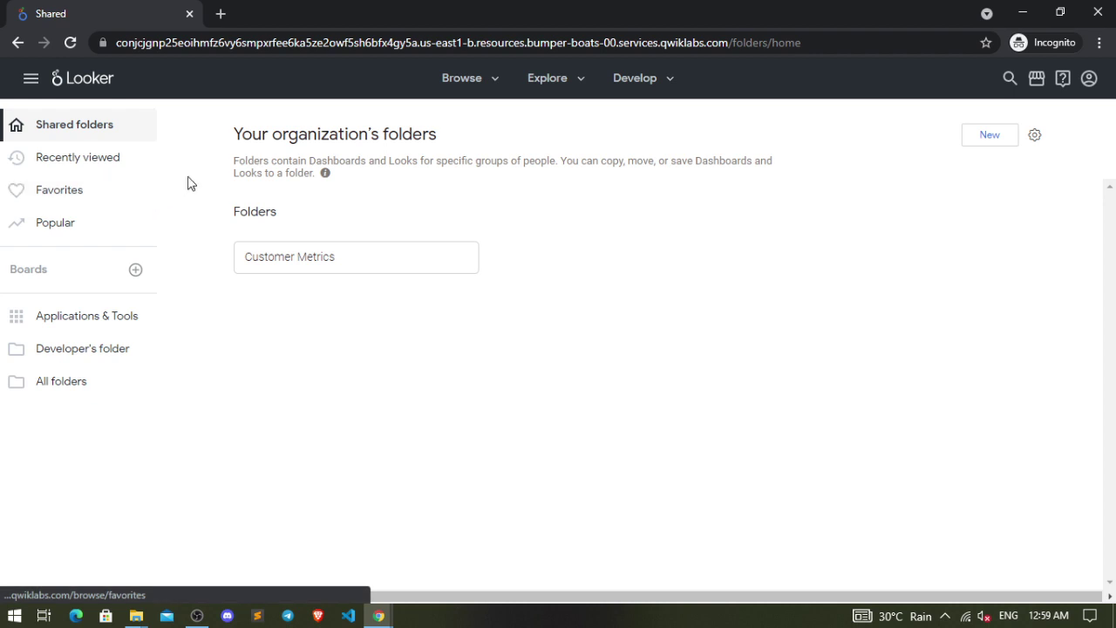
click(548, 81)
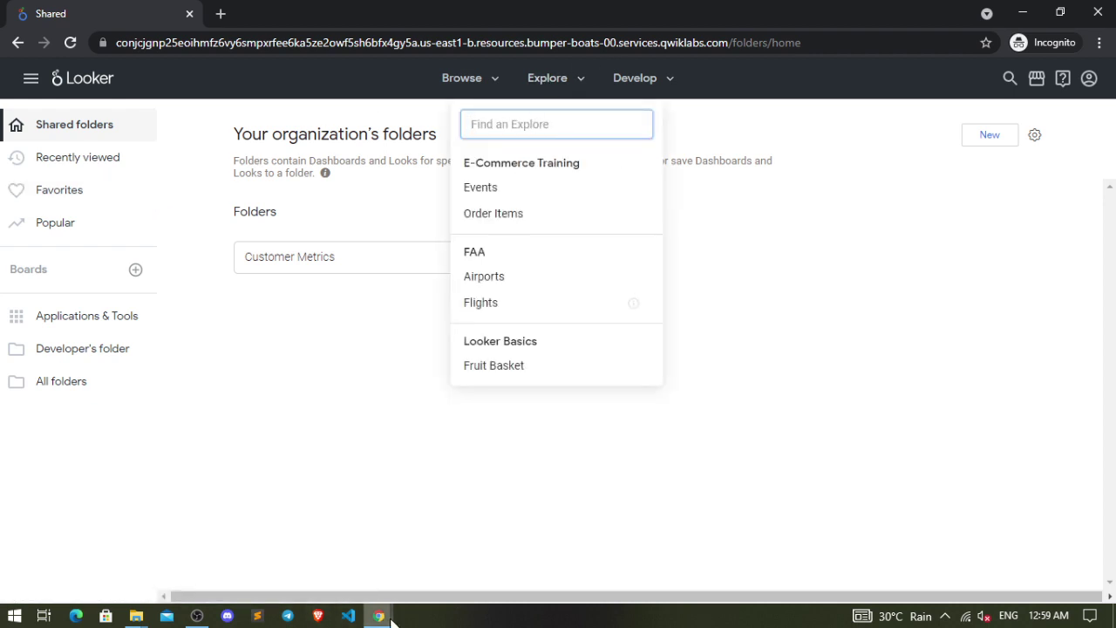
Choose the Airports explore under the FAA group
mouse_move(383, 615)
click(326, 569)
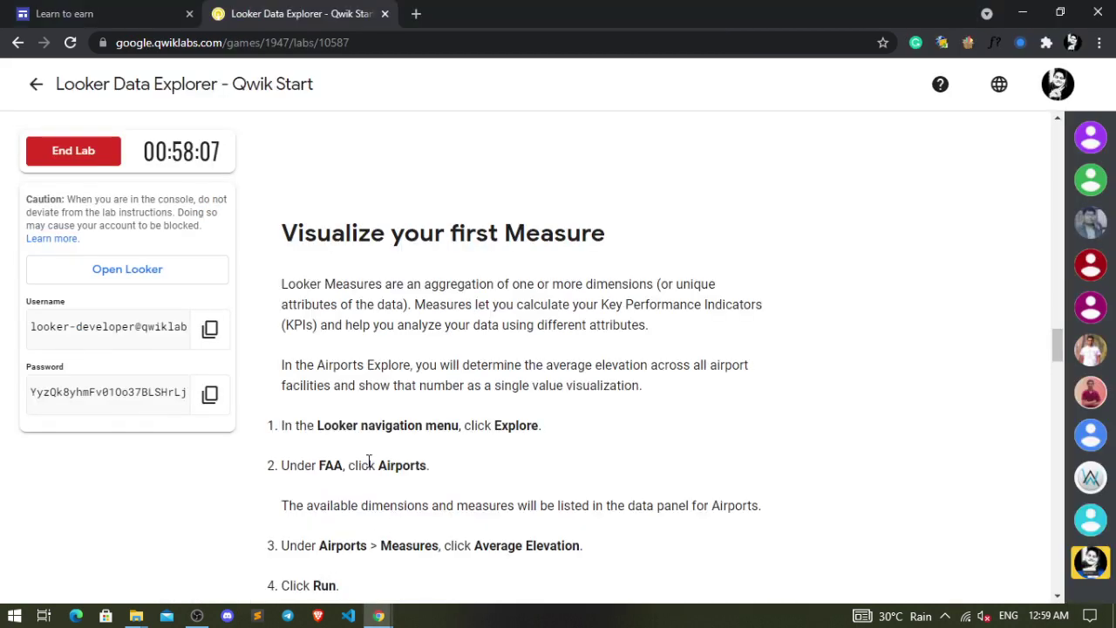
drag(317, 467, 427, 465)
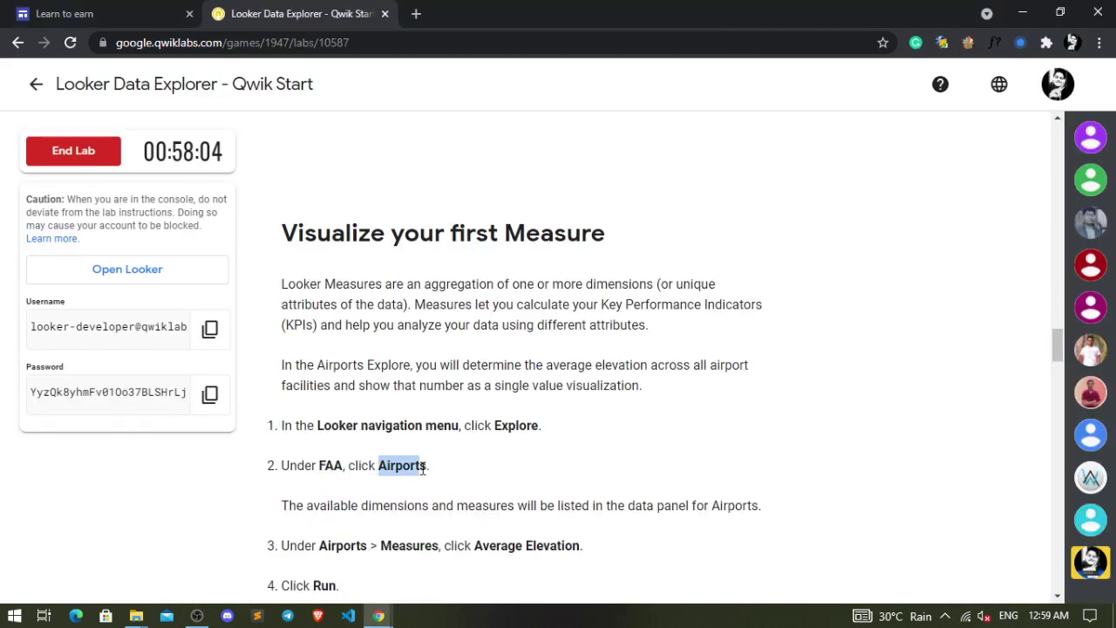
click(477, 480)
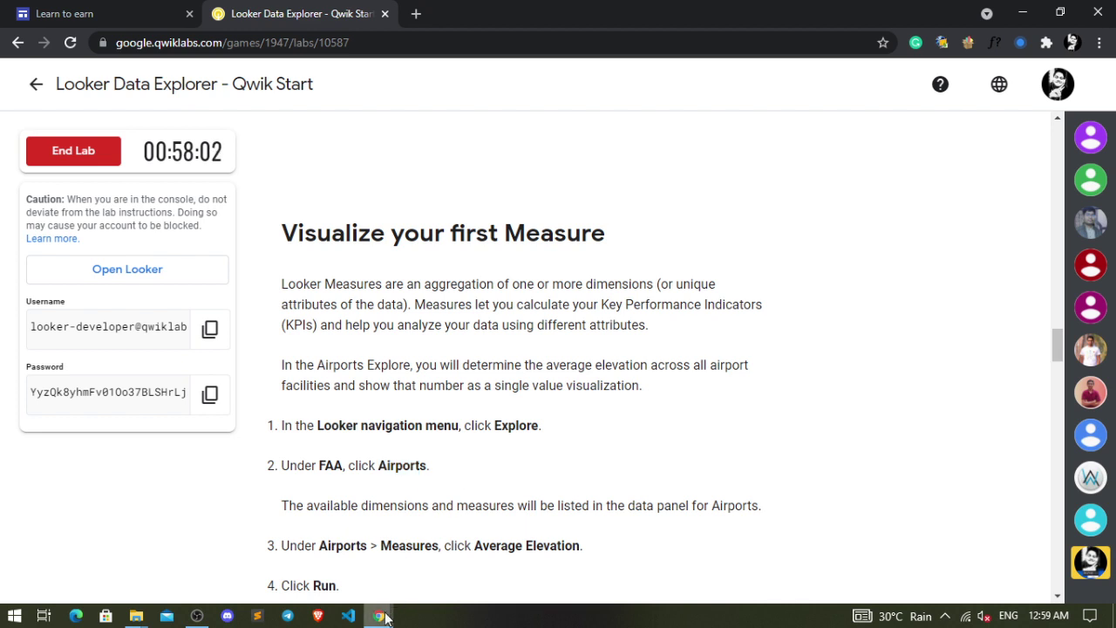
mouse_move(381, 613)
click(438, 576)
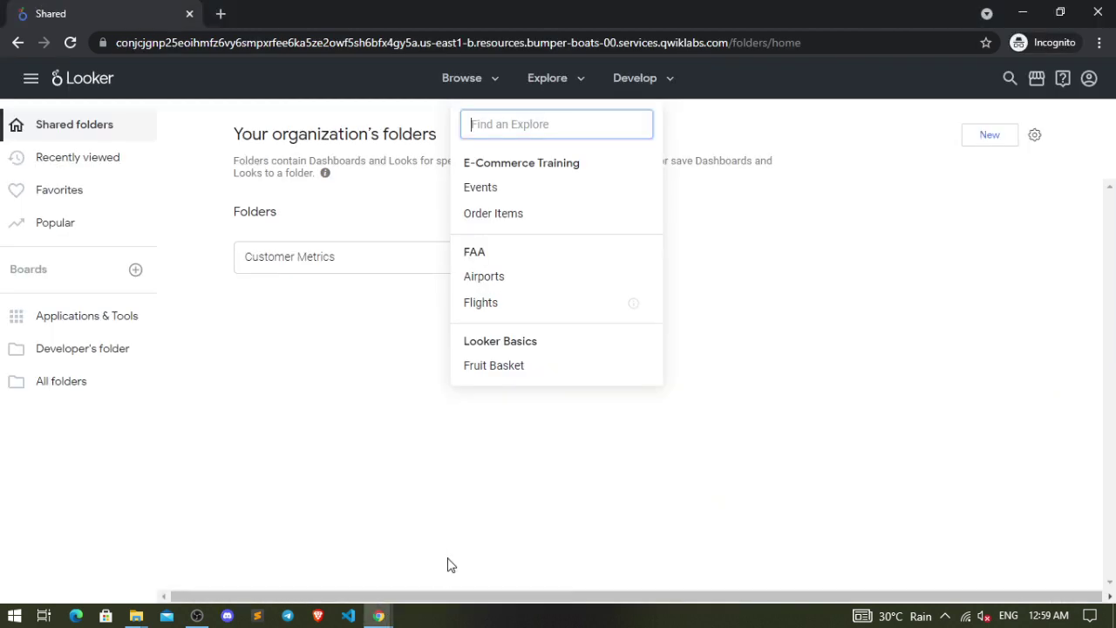
click(487, 279)
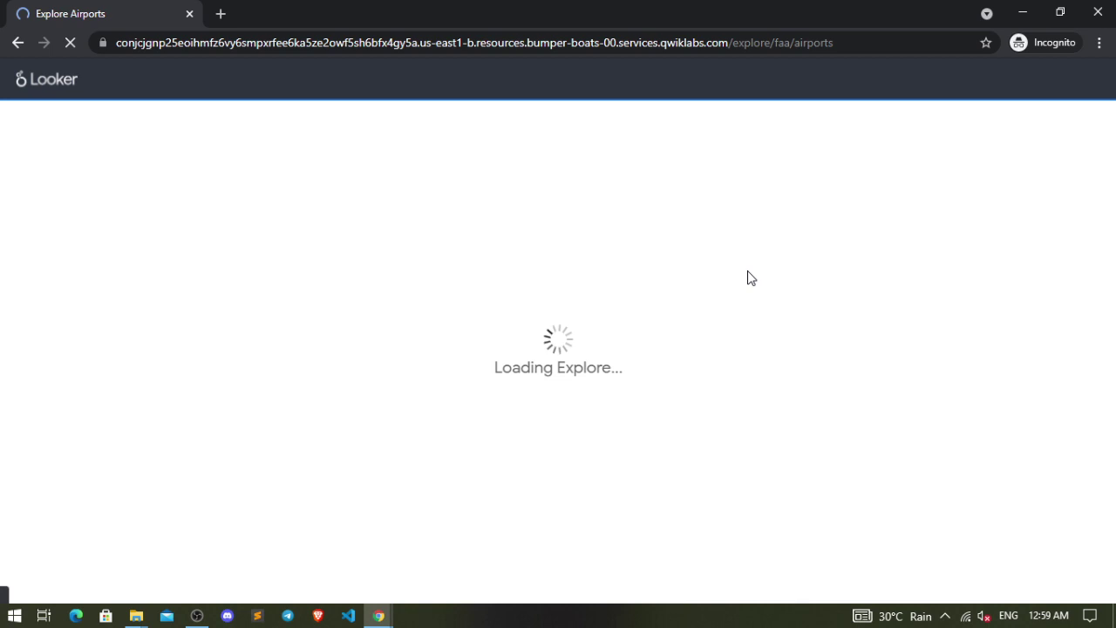
Read the lab notes on the Airports data panel and the Average Elevation measure
click(383, 620)
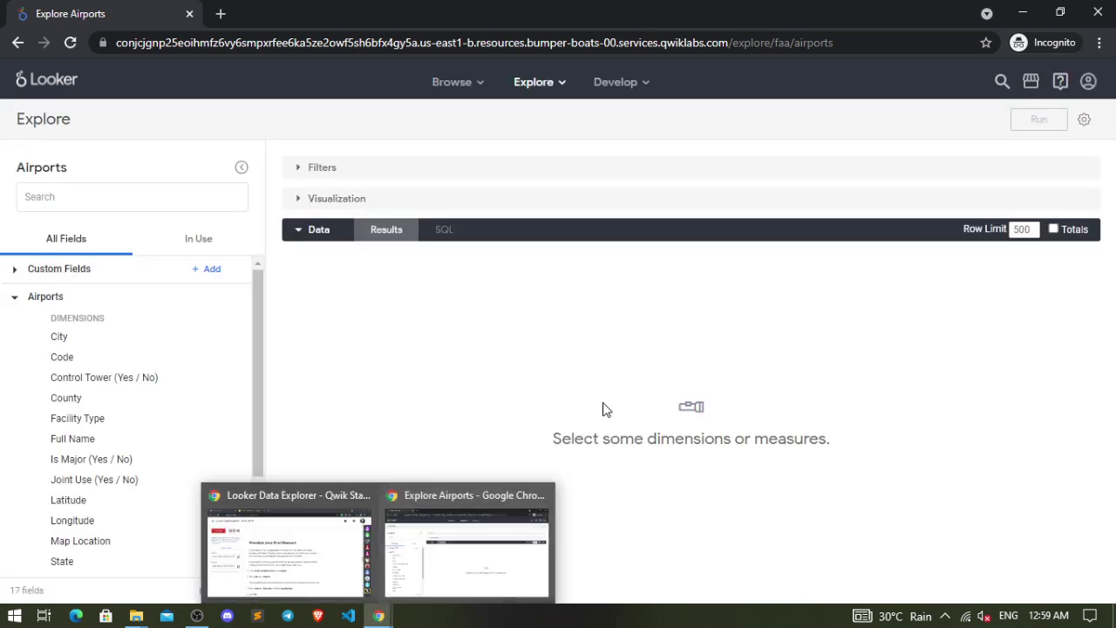
key(alt+Tab)
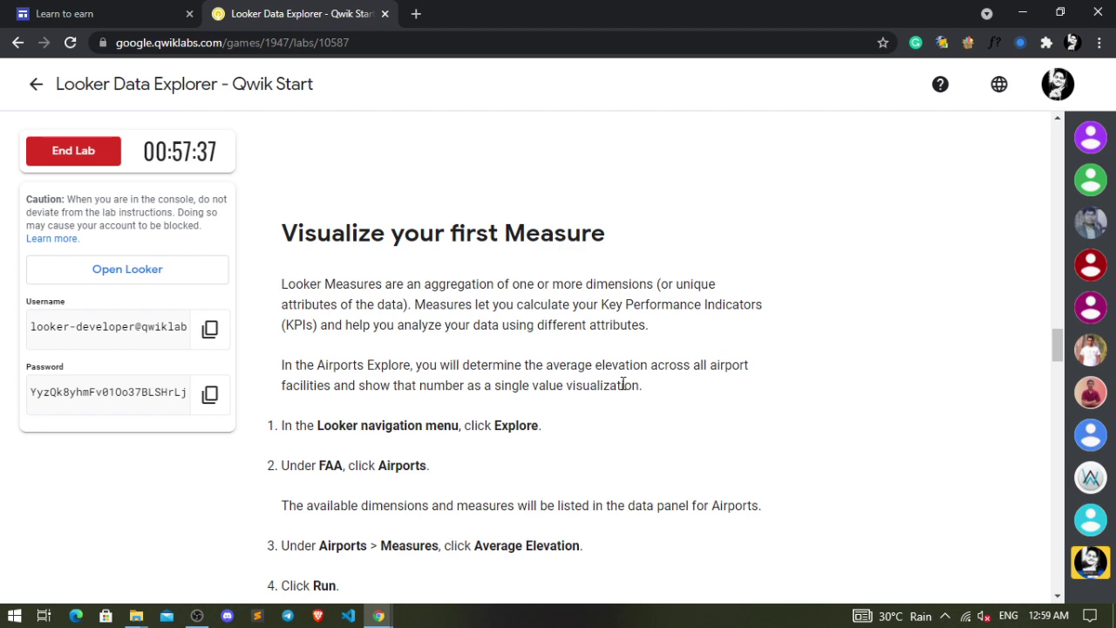
scroll(623, 385, down, 1)
drag(365, 428, 765, 424)
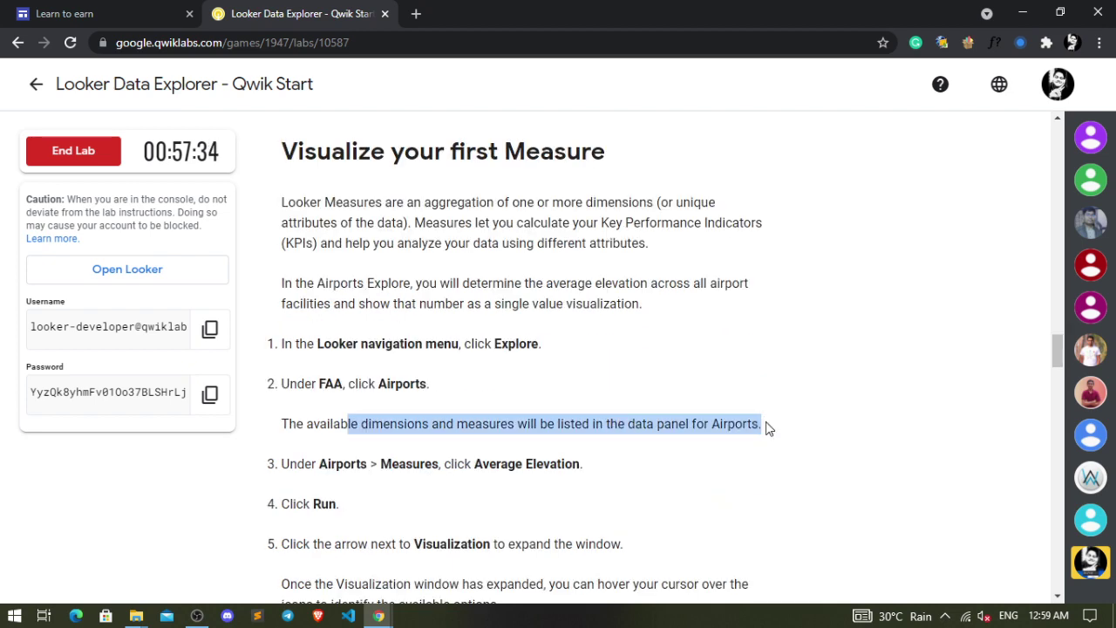
click(569, 427)
scroll(621, 445, down, 1)
drag(319, 382, 392, 382)
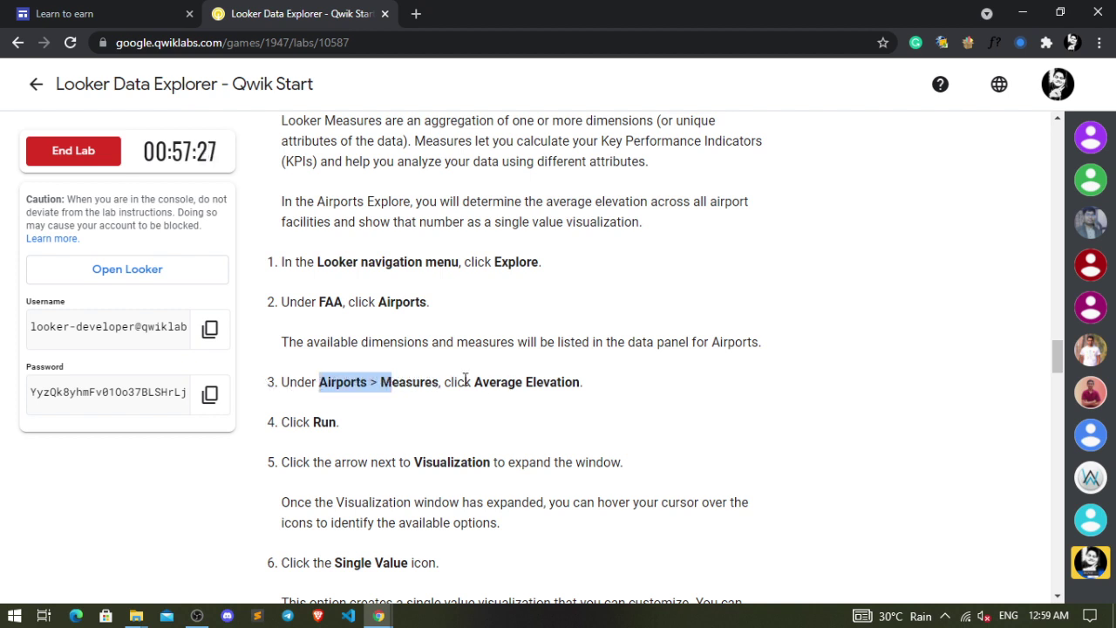
drag(475, 382, 588, 386)
click(604, 428)
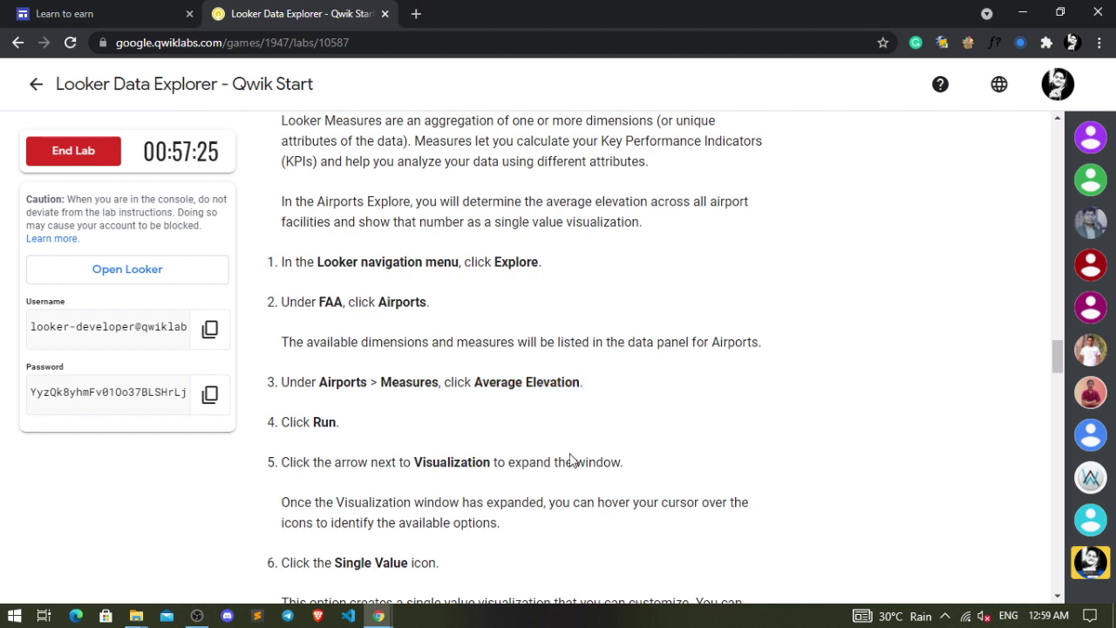
Add Average Elevation from the Measures list, then check the lab's Run step
key(alt+Tab)
key(alt+Tab)
key(alt+Tab)
key(alt+Tab)
key(alt+Tab)
key(alt+Tab)
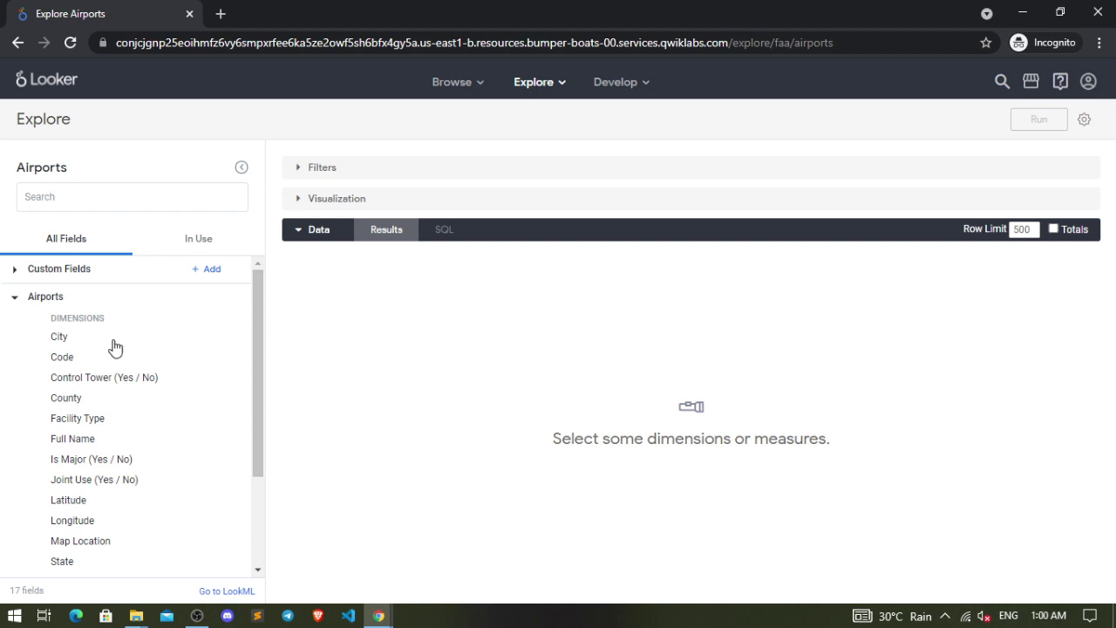
scroll(108, 393, down, 1)
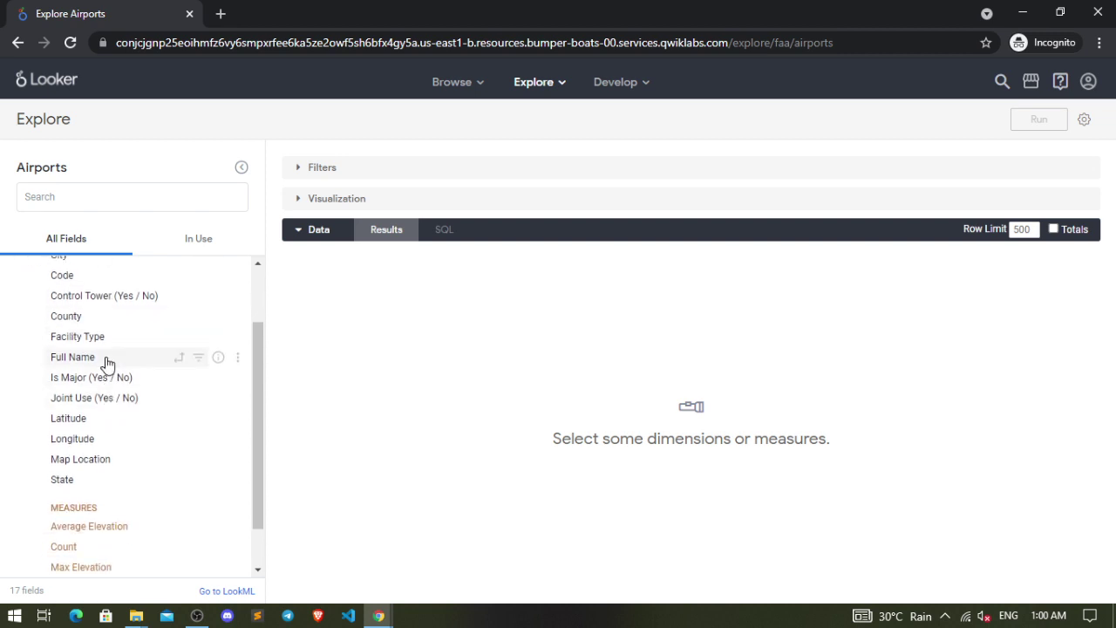
scroll(96, 488, down, 1)
click(101, 483)
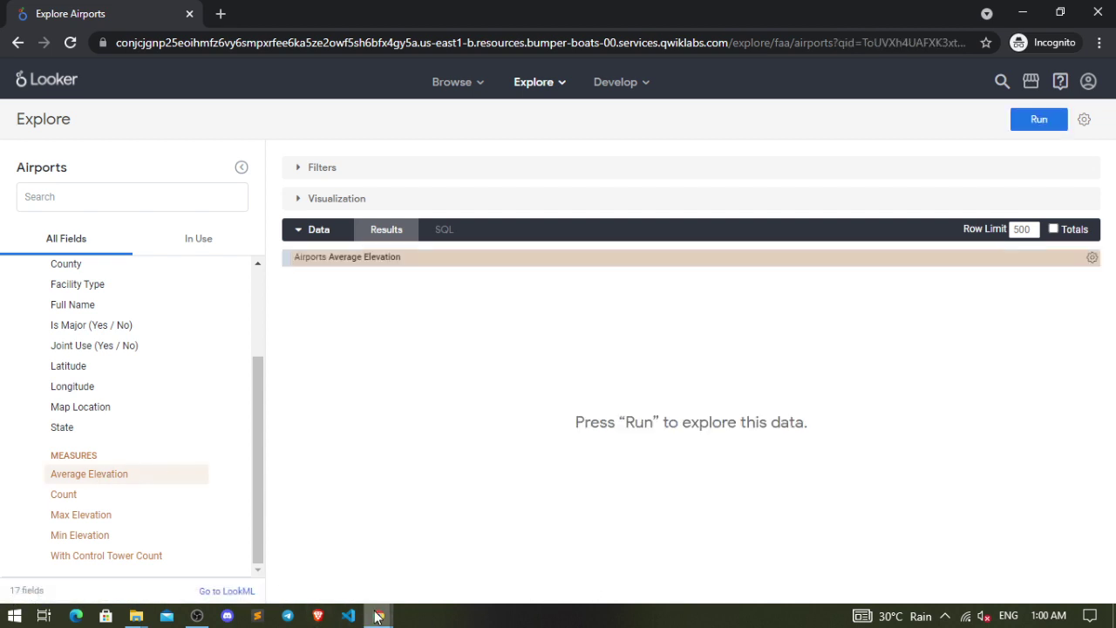
mouse_move(380, 617)
click(332, 576)
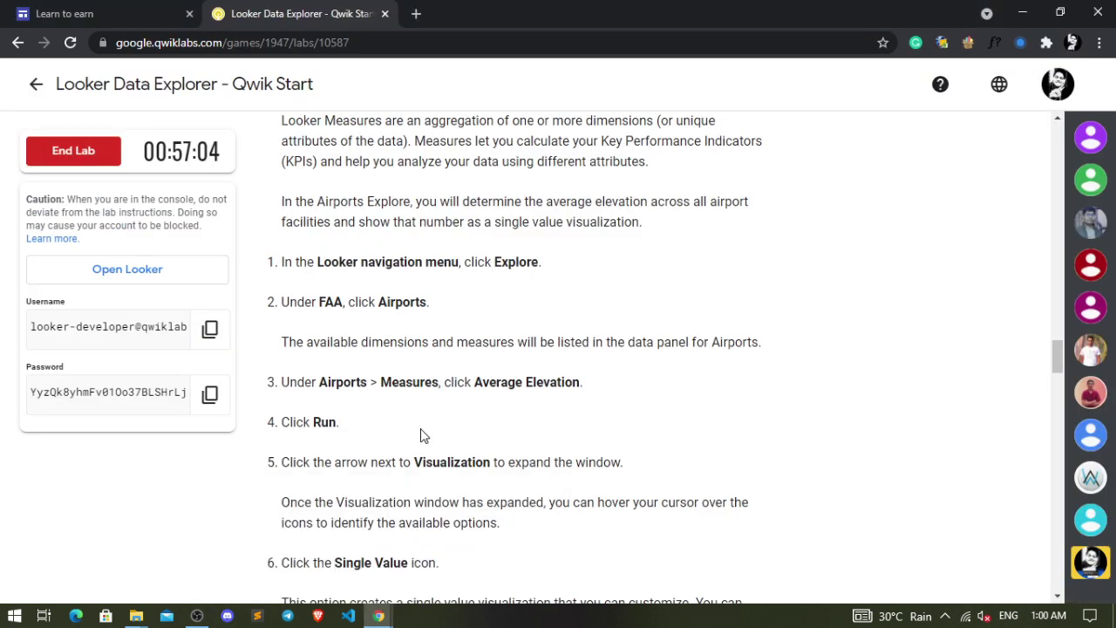
drag(311, 422, 347, 426)
click(391, 447)
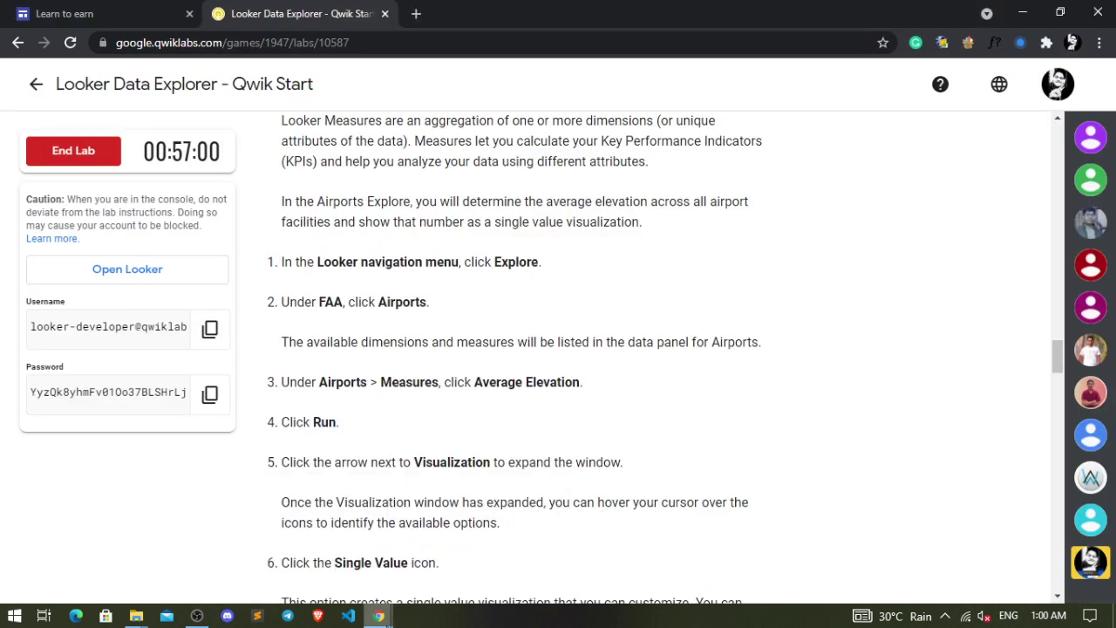
mouse_move(380, 617)
click(452, 575)
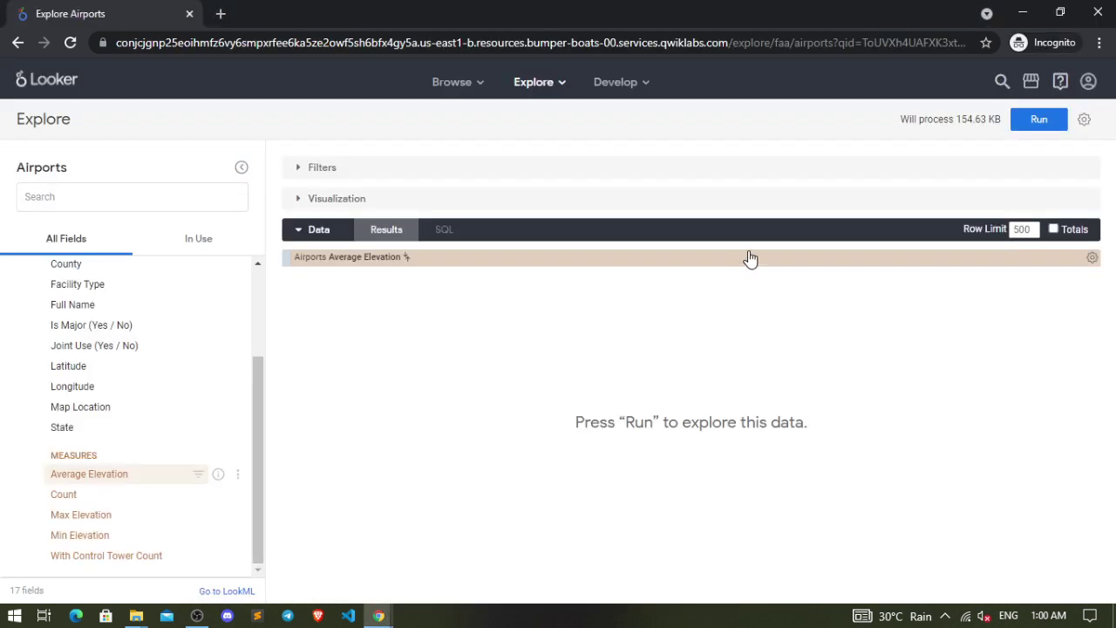
Run the query, returning an Average Elevation of 1,143.2903551760799
click(1040, 119)
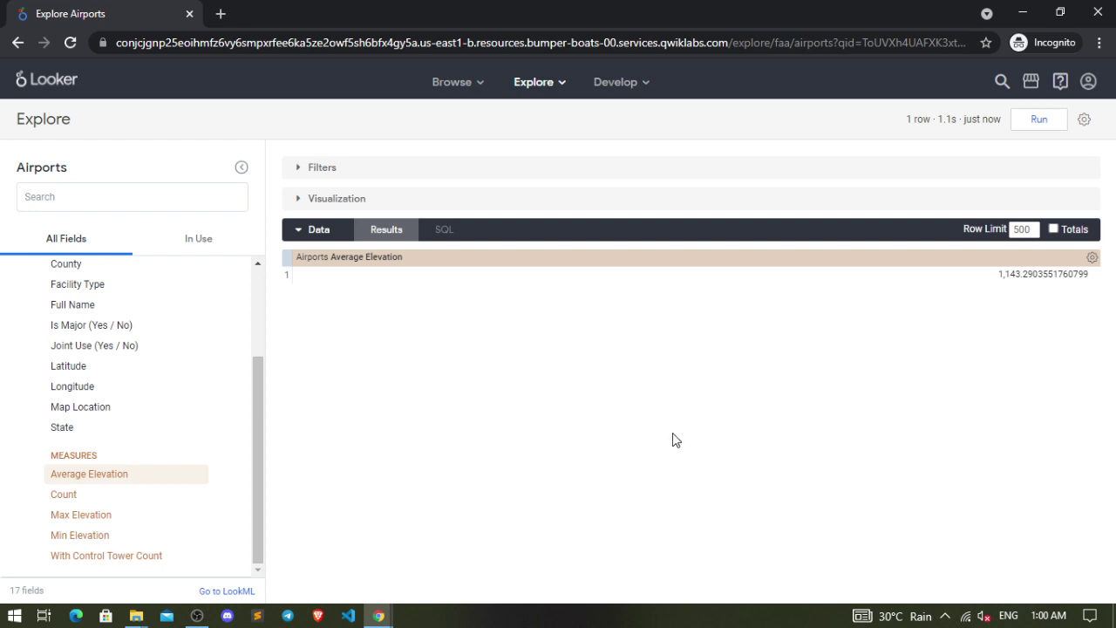
mouse_move(380, 616)
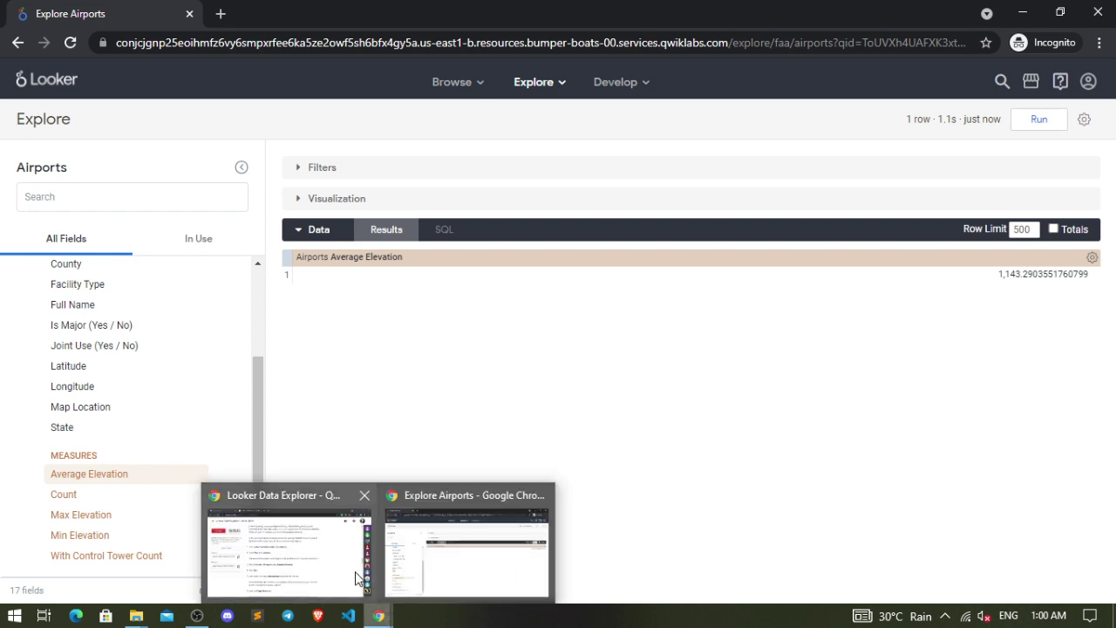
click(349, 571)
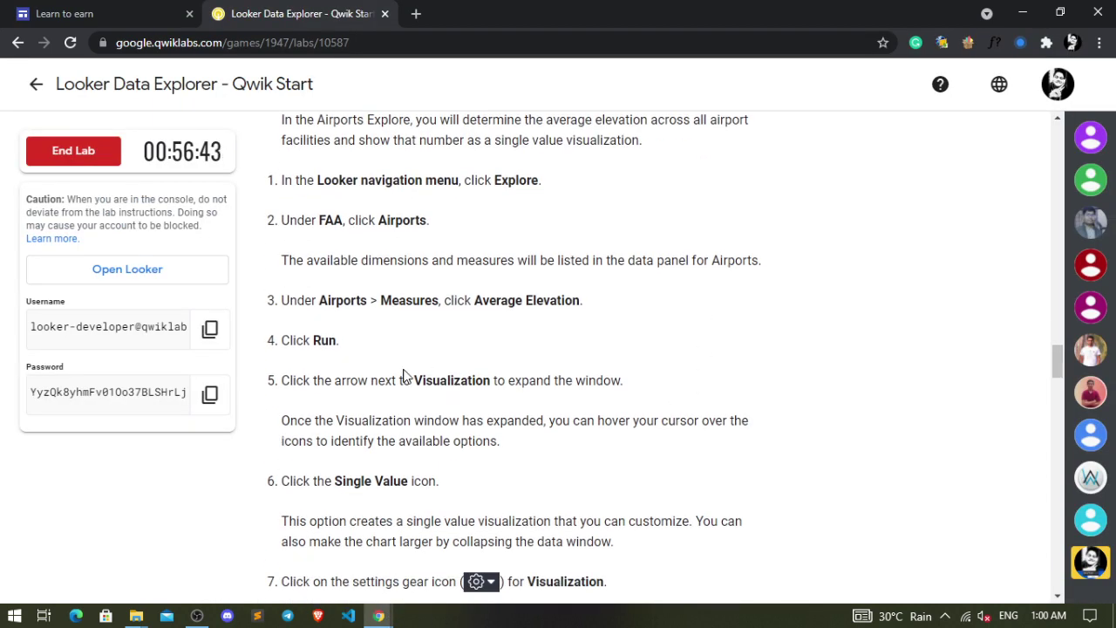
drag(414, 384, 491, 381)
click(505, 377)
key(alt+Tab)
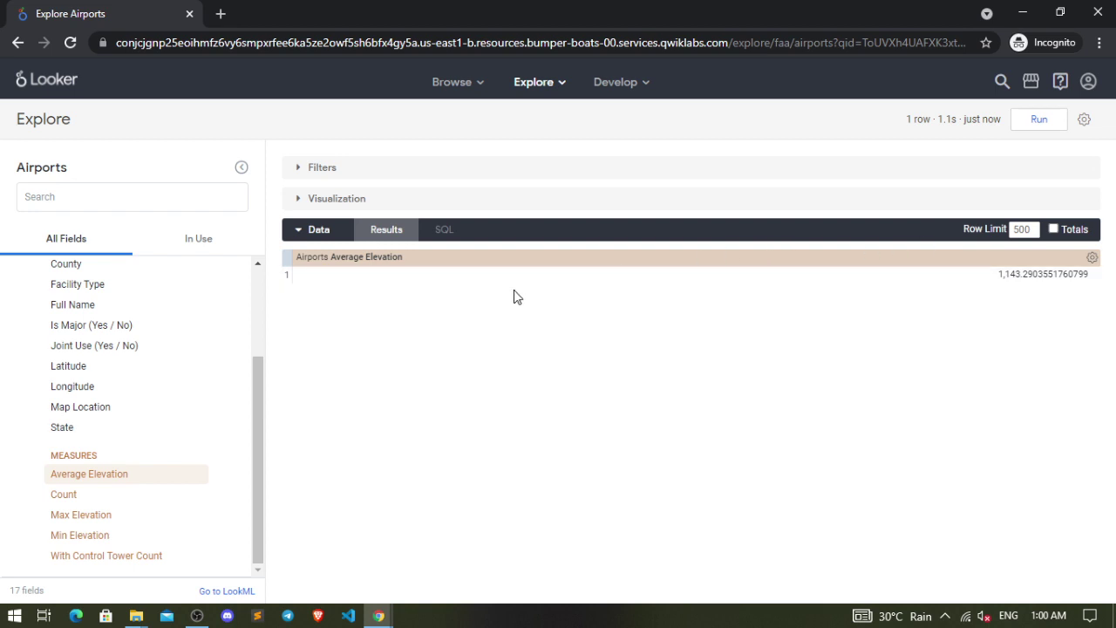
Expand the Visualization panel and review the lab's Single Value step
click(300, 201)
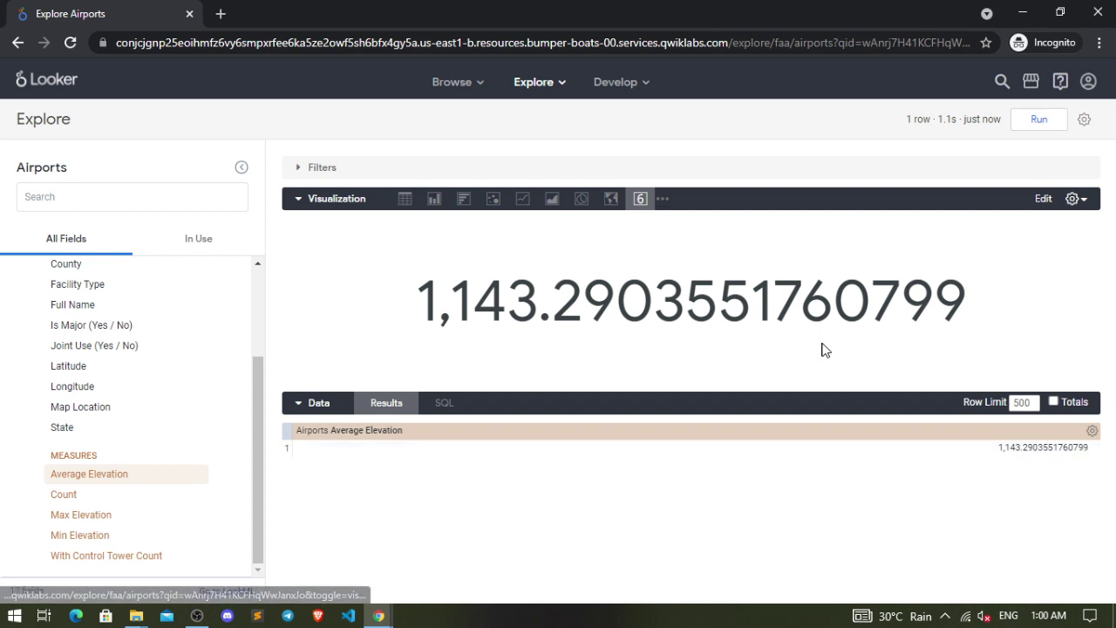
mouse_move(381, 619)
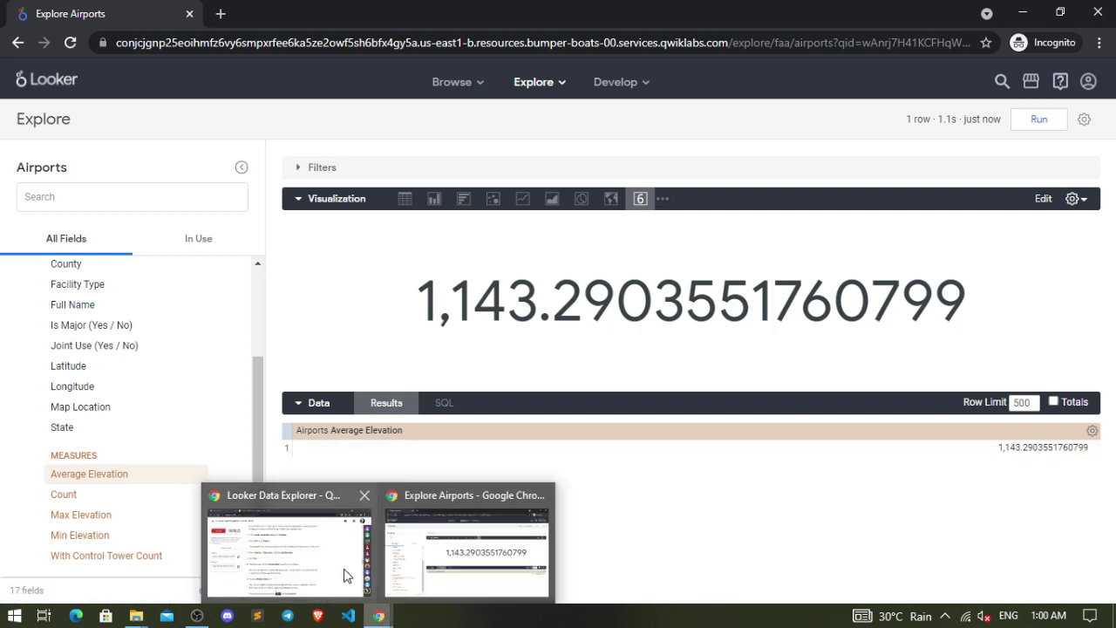
click(359, 583)
scroll(331, 325, down, 1)
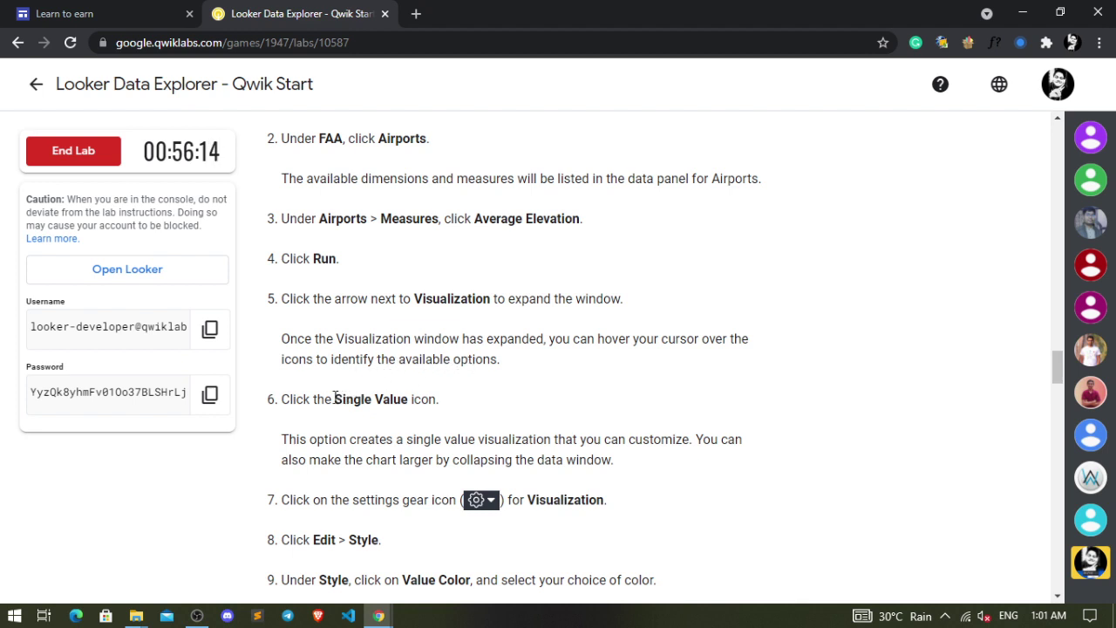
drag(334, 399, 409, 399)
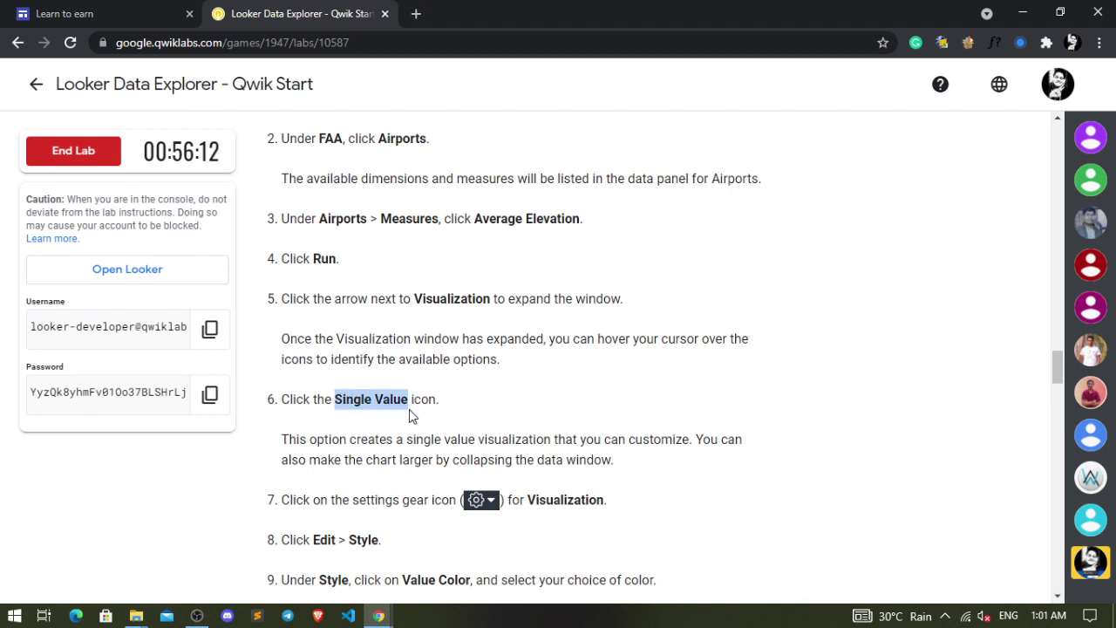
click(411, 417)
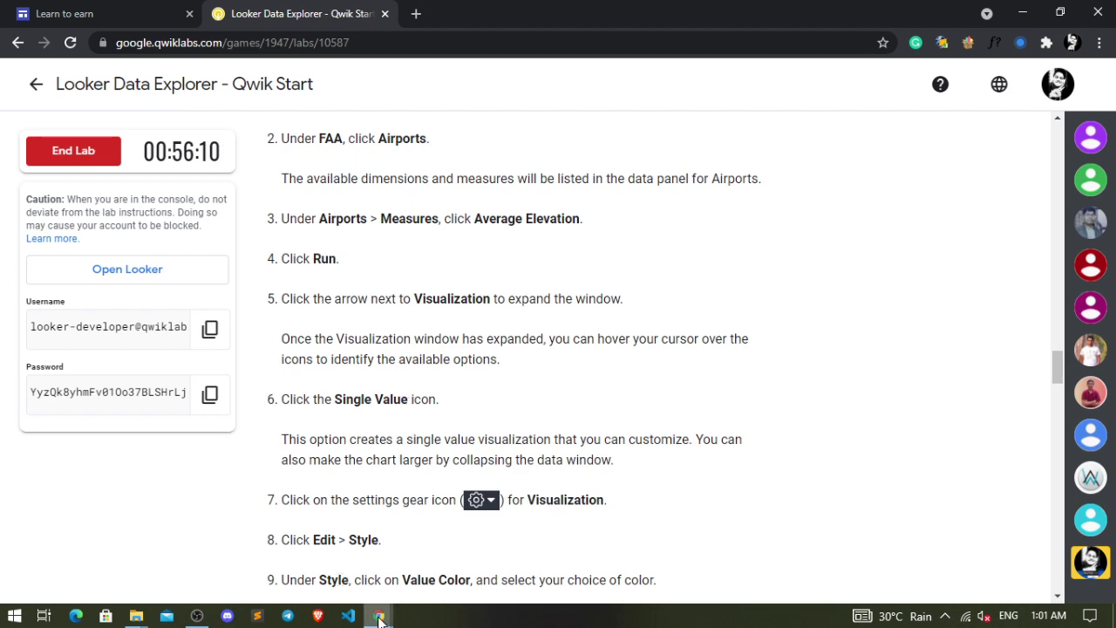
Switch the elevation result to the Single Value visualization type
mouse_move(379, 618)
click(411, 563)
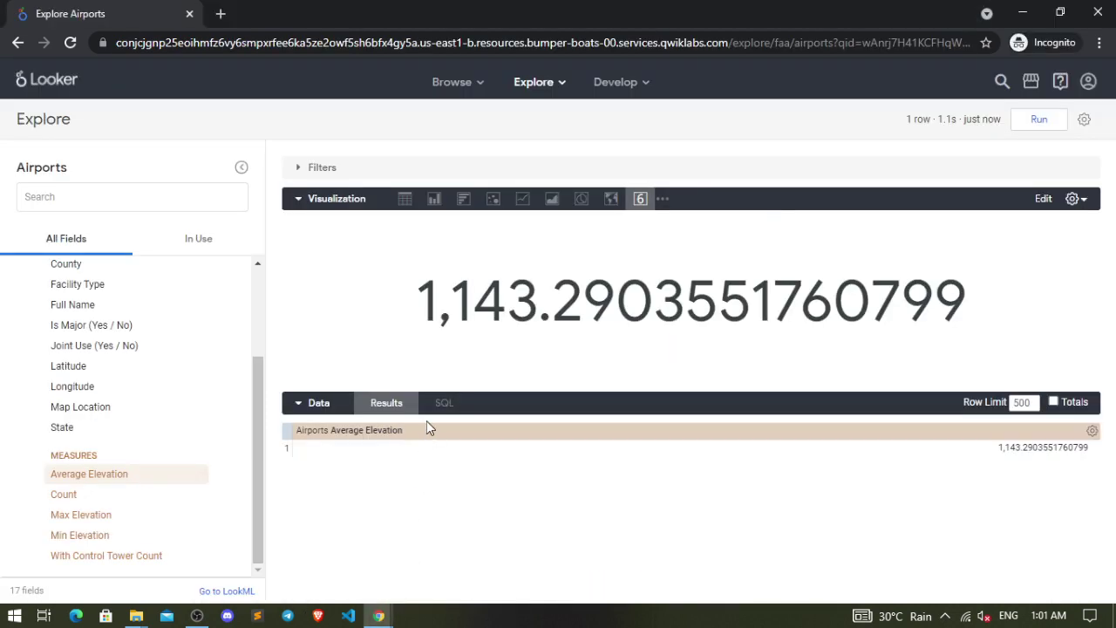
click(433, 316)
click(641, 200)
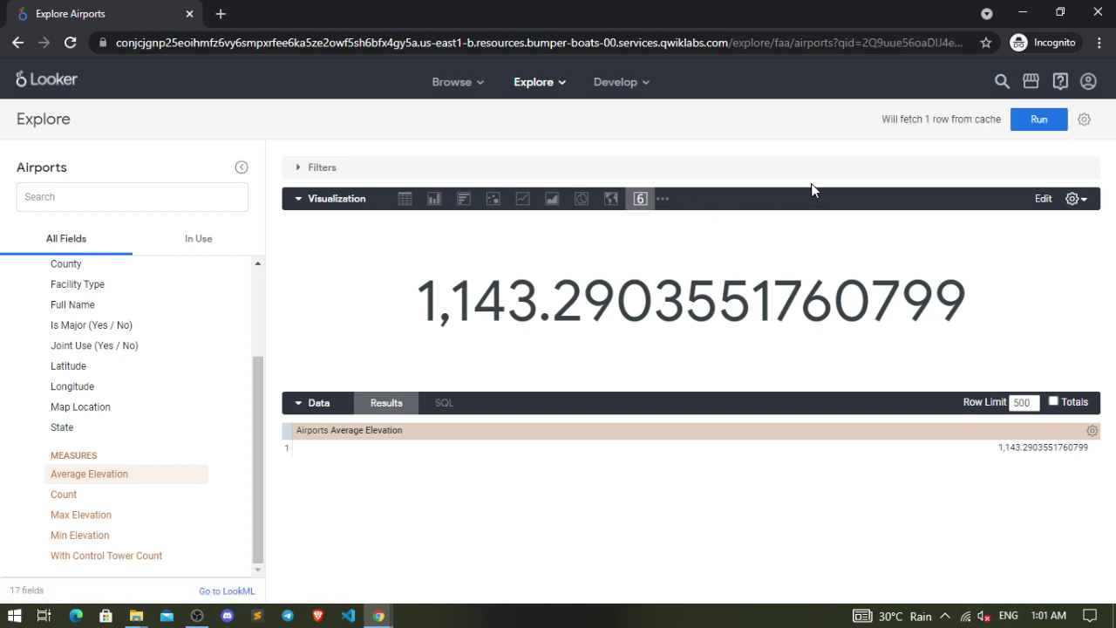
Review the data-window note and step 7, then bring up the visualization's style settings
mouse_move(381, 617)
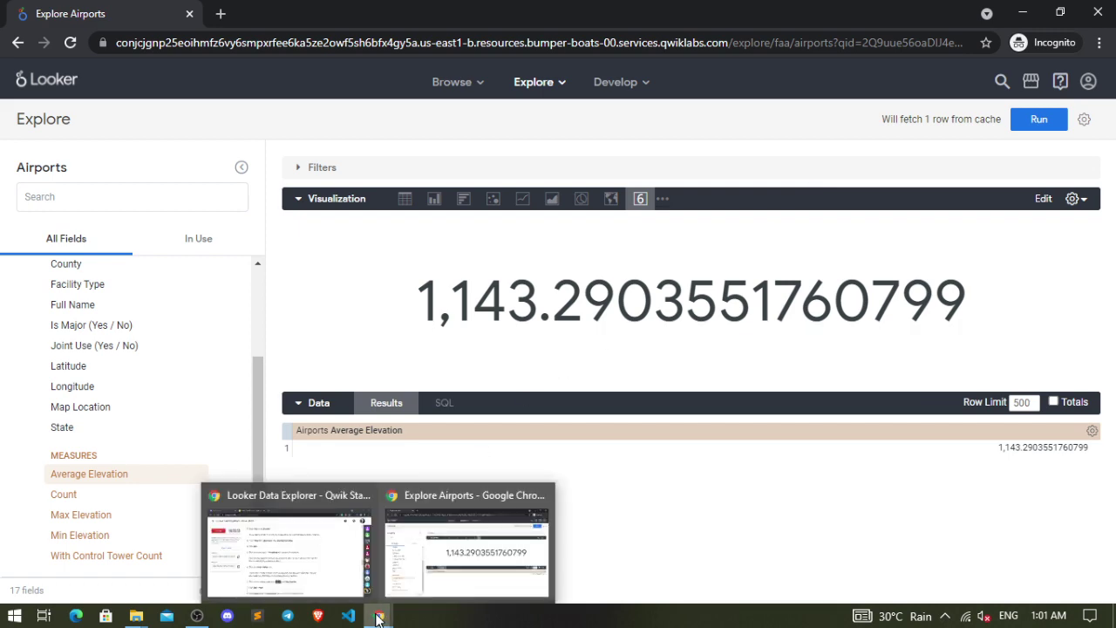
click(340, 578)
scroll(419, 456, down, 2)
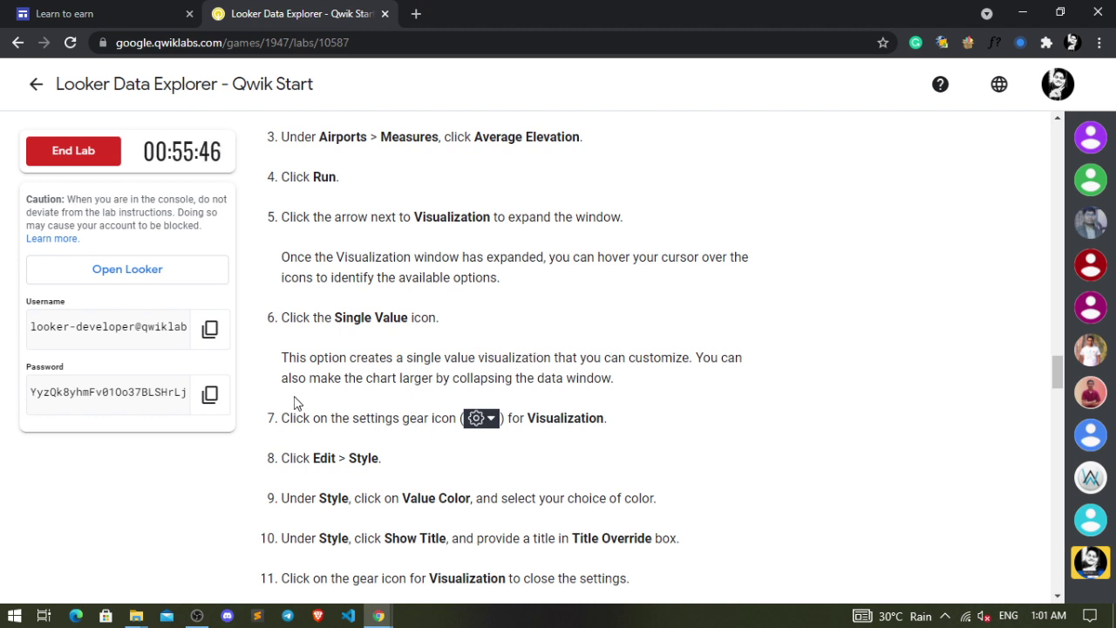
drag(340, 378, 598, 393)
click(597, 397)
drag(442, 419, 482, 441)
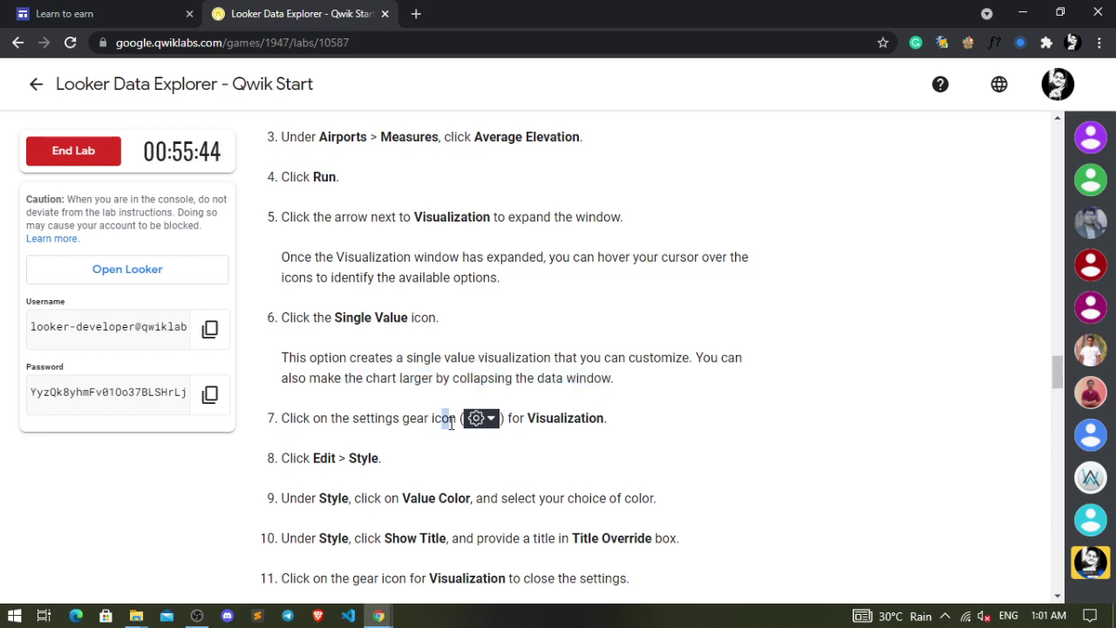
click(434, 474)
mouse_move(378, 617)
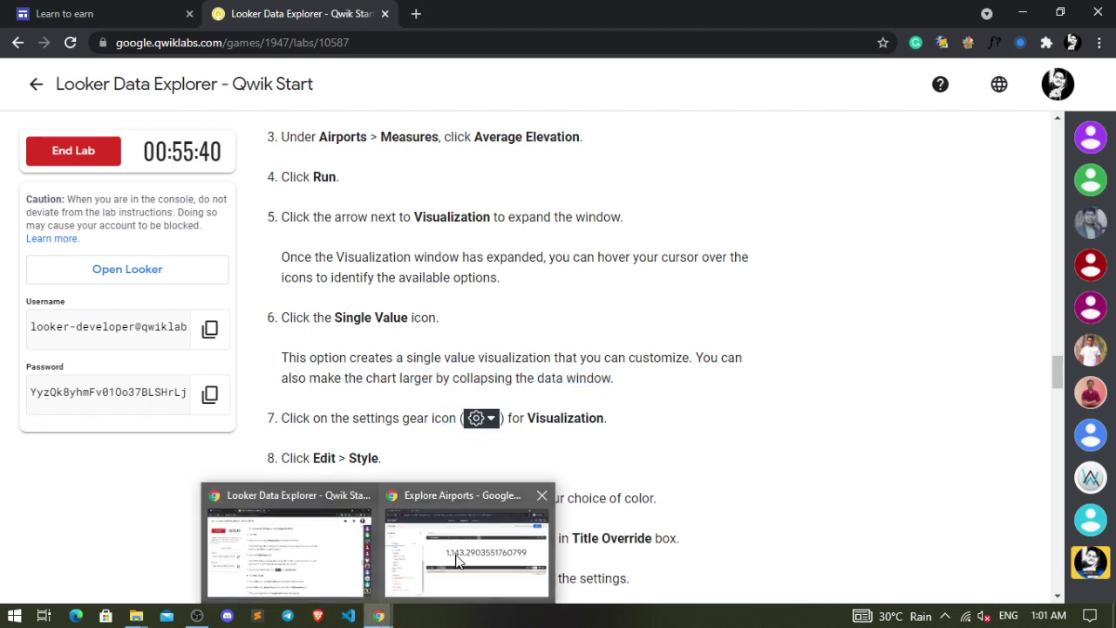
click(481, 490)
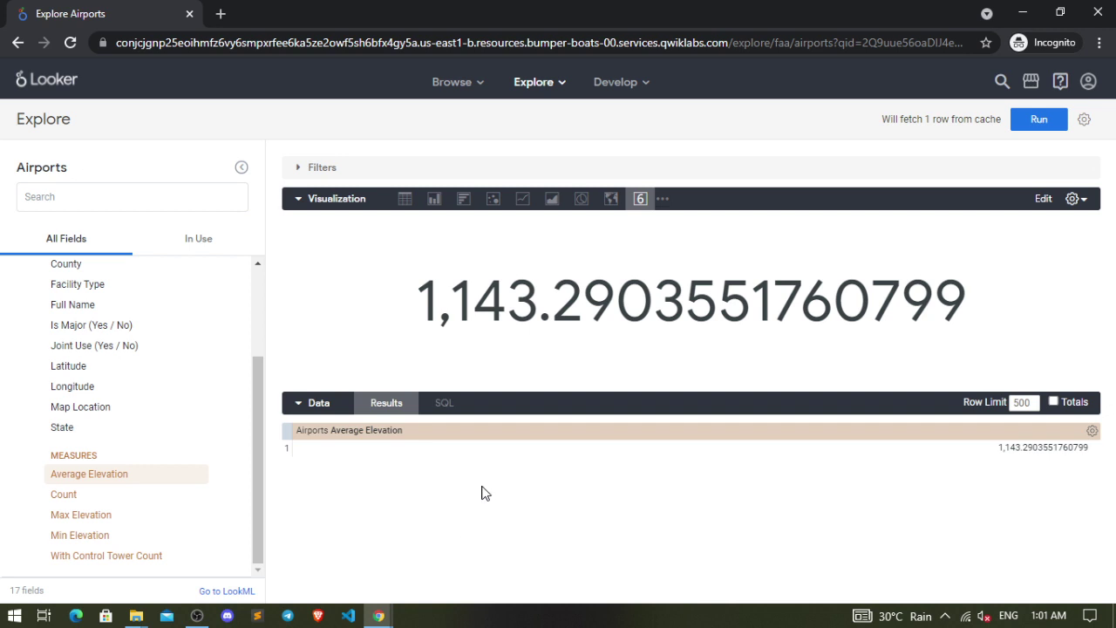
click(1074, 207)
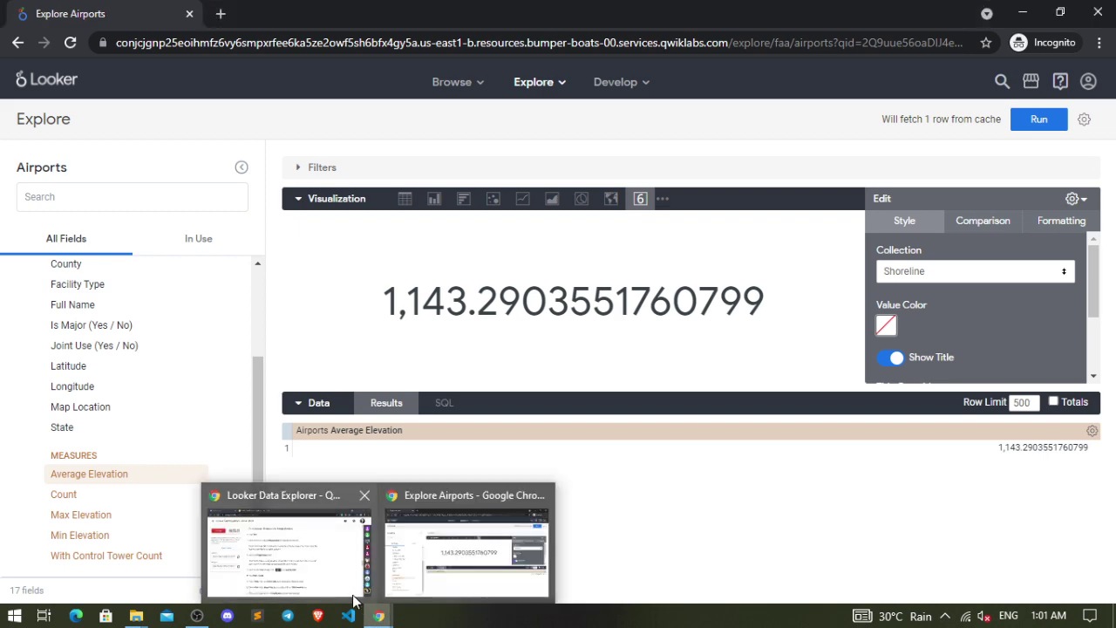
Compare the lab's styling instructions with the Style panel in the Airports Explore
click(321, 572)
scroll(456, 466, down, 1)
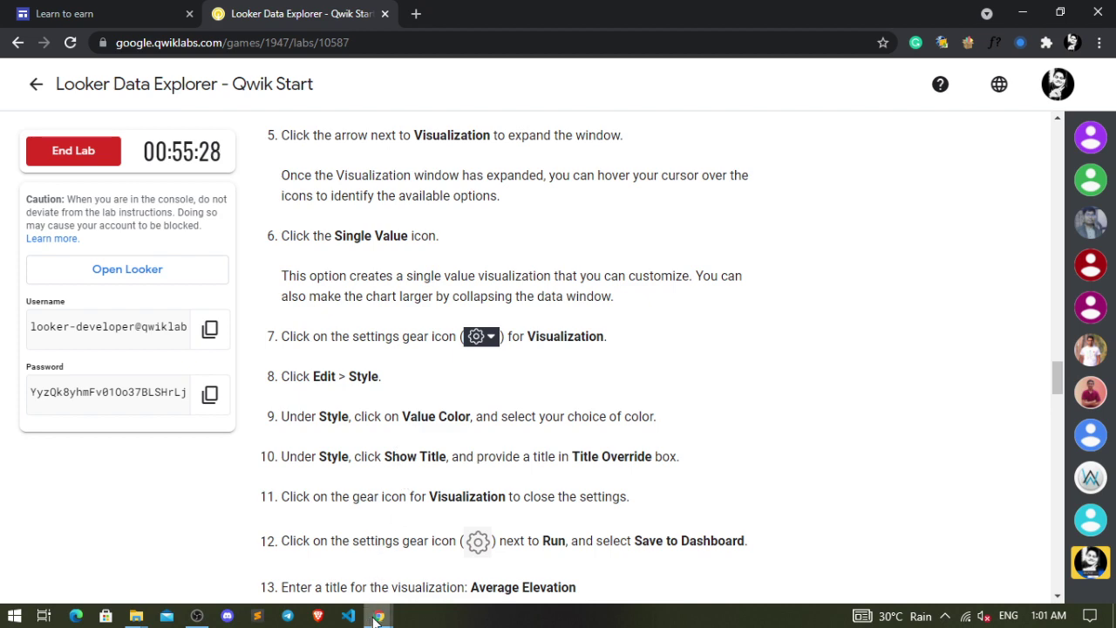
mouse_move(378, 616)
click(515, 571)
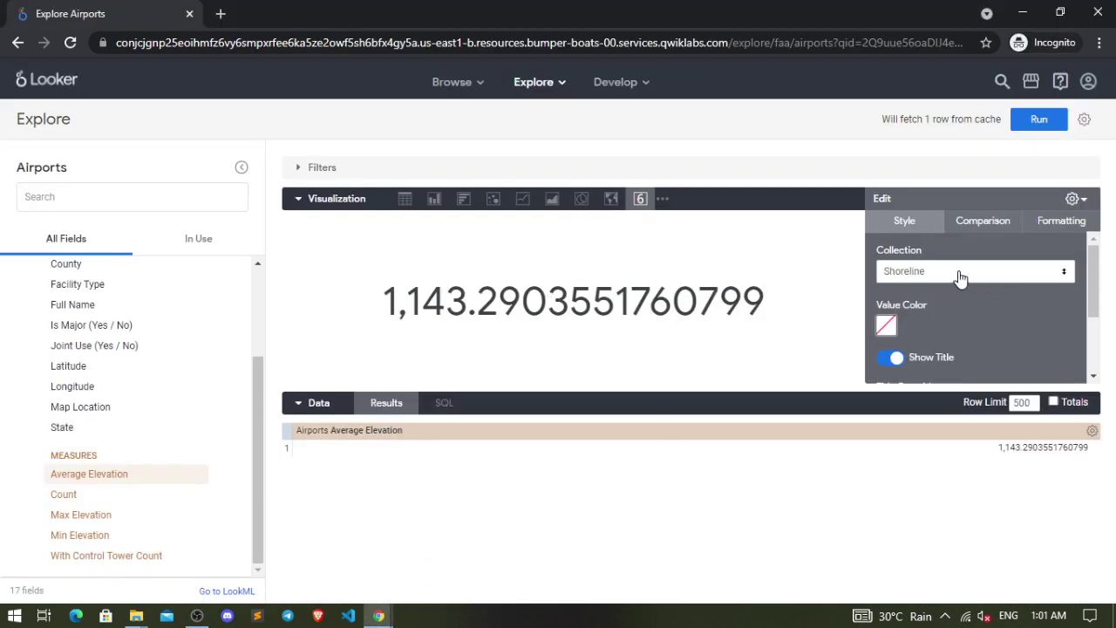
scroll(948, 309, down, 1)
scroll(949, 310, up, 1)
mouse_move(375, 616)
click(325, 583)
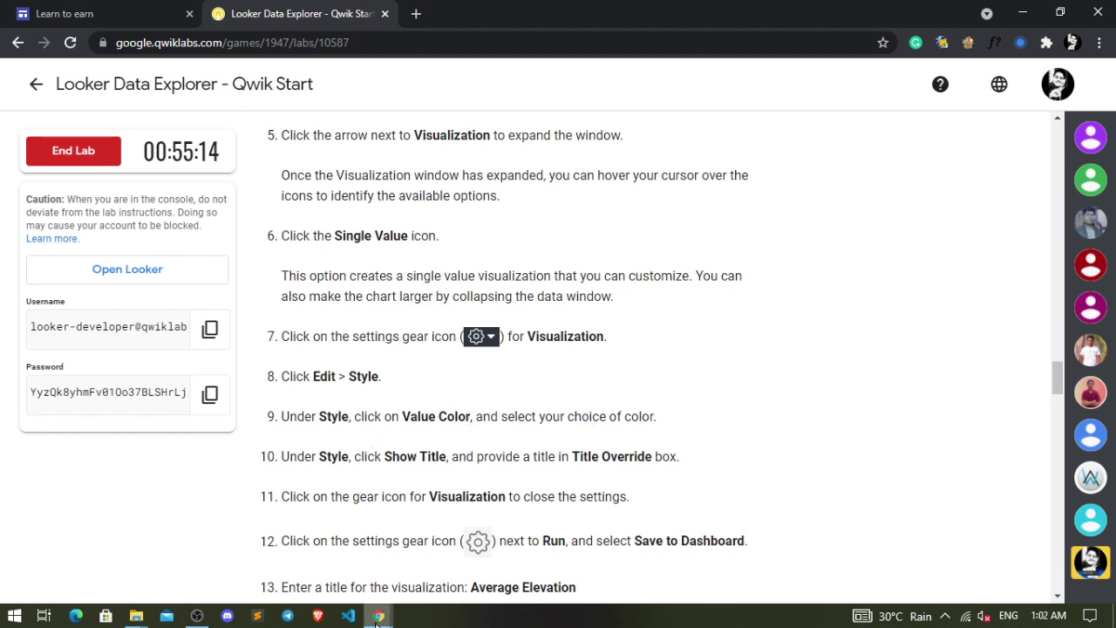
mouse_move(378, 616)
click(417, 574)
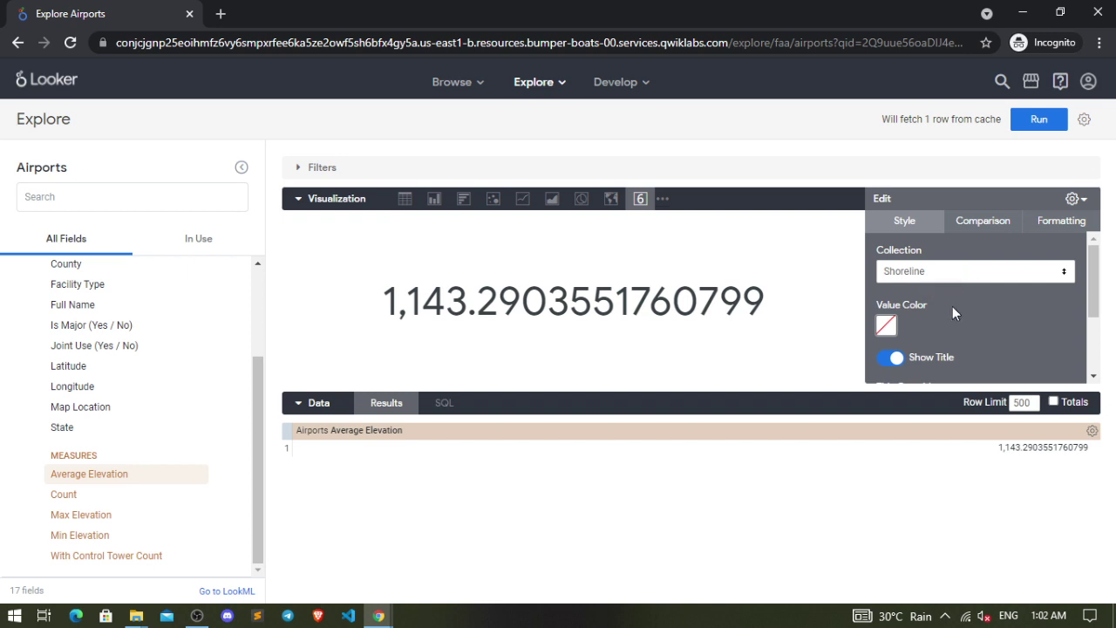
Make the single value blue, check the Show Title step, and close the palette
click(888, 327)
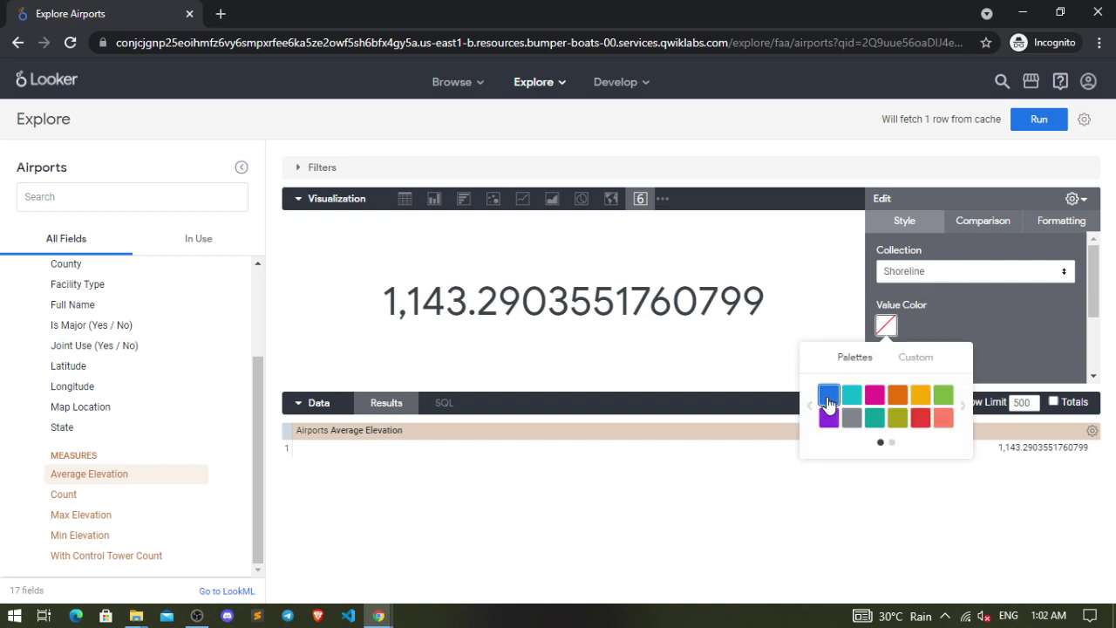
click(829, 397)
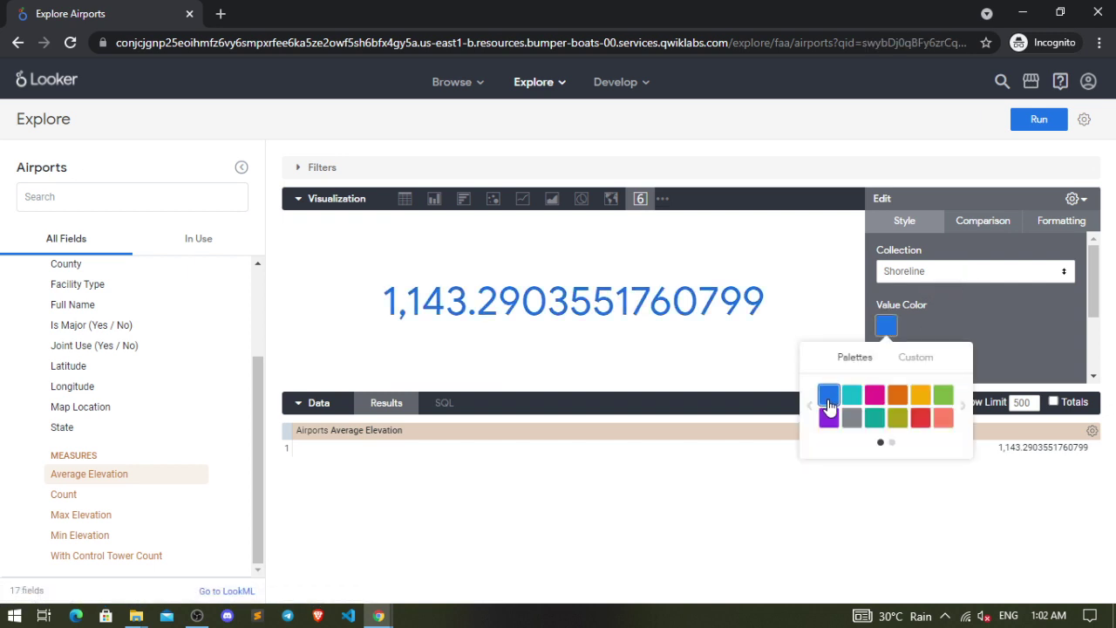
mouse_move(378, 604)
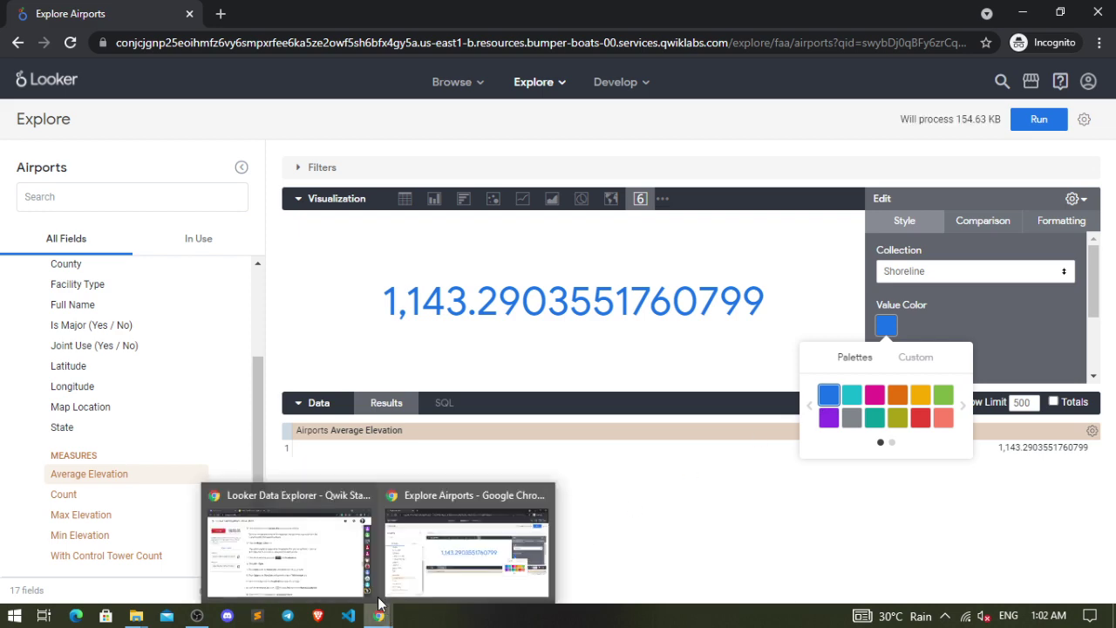
click(346, 538)
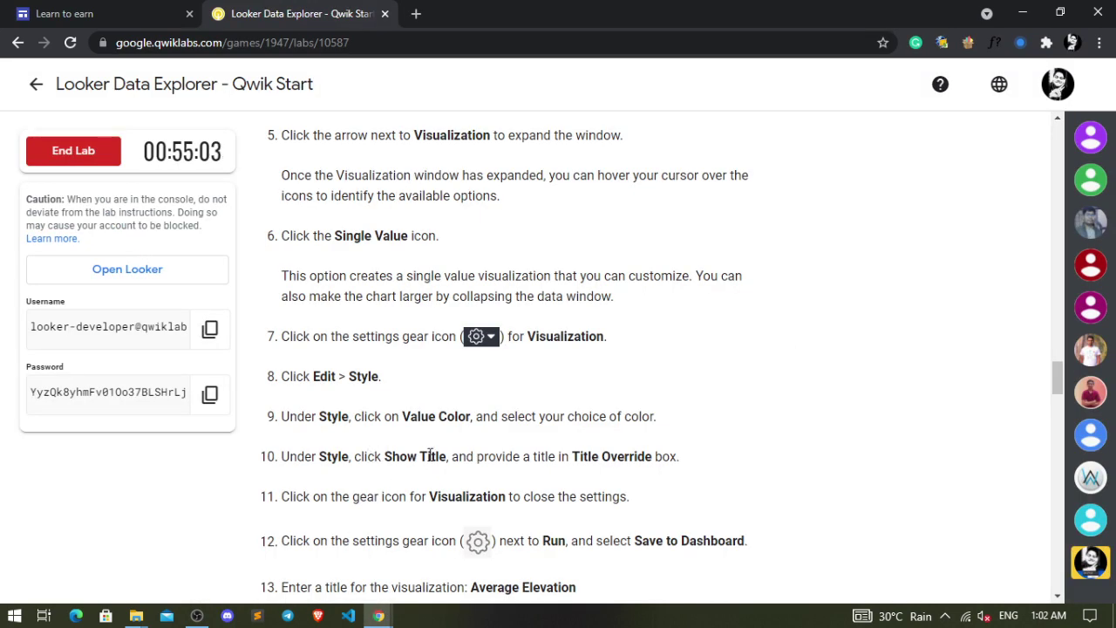
drag(385, 457, 447, 457)
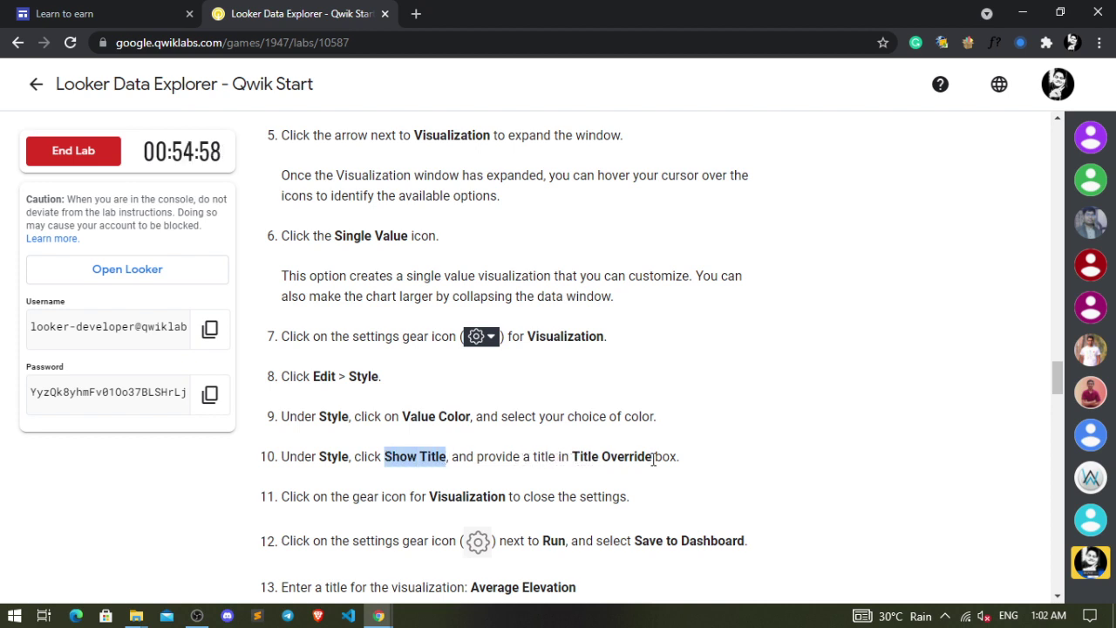
scroll(669, 460, down, 2)
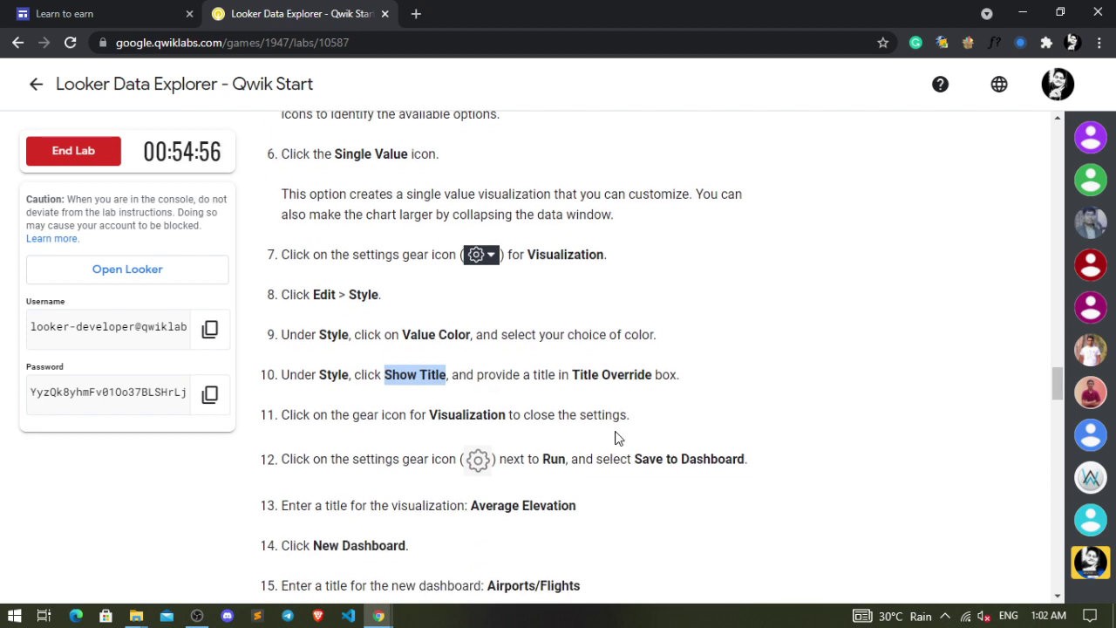
mouse_move(390, 618)
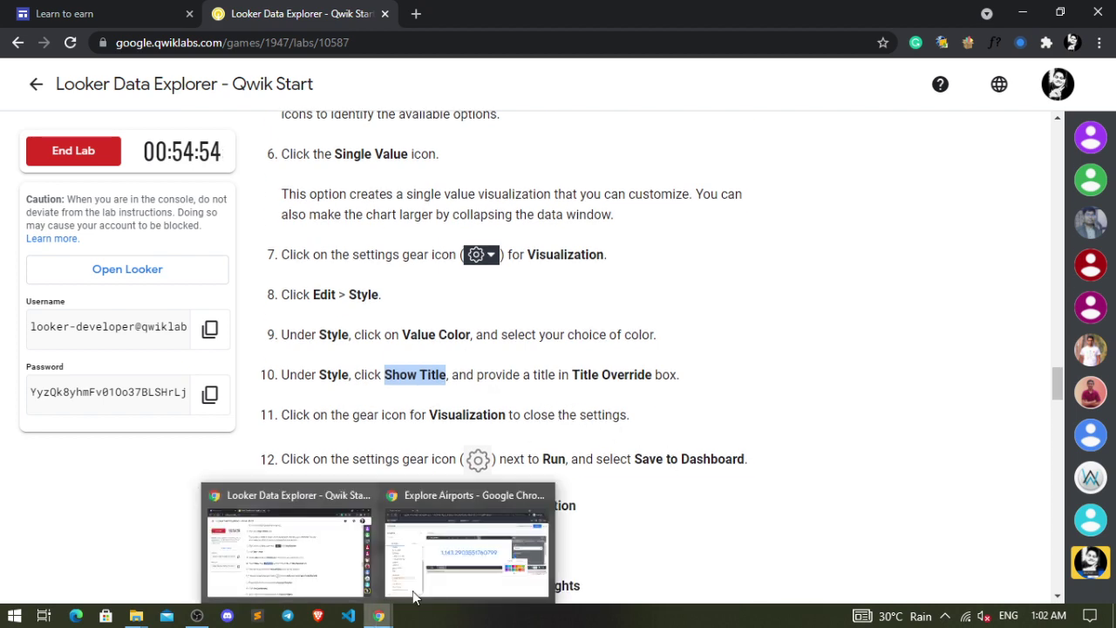
click(473, 565)
click(1061, 312)
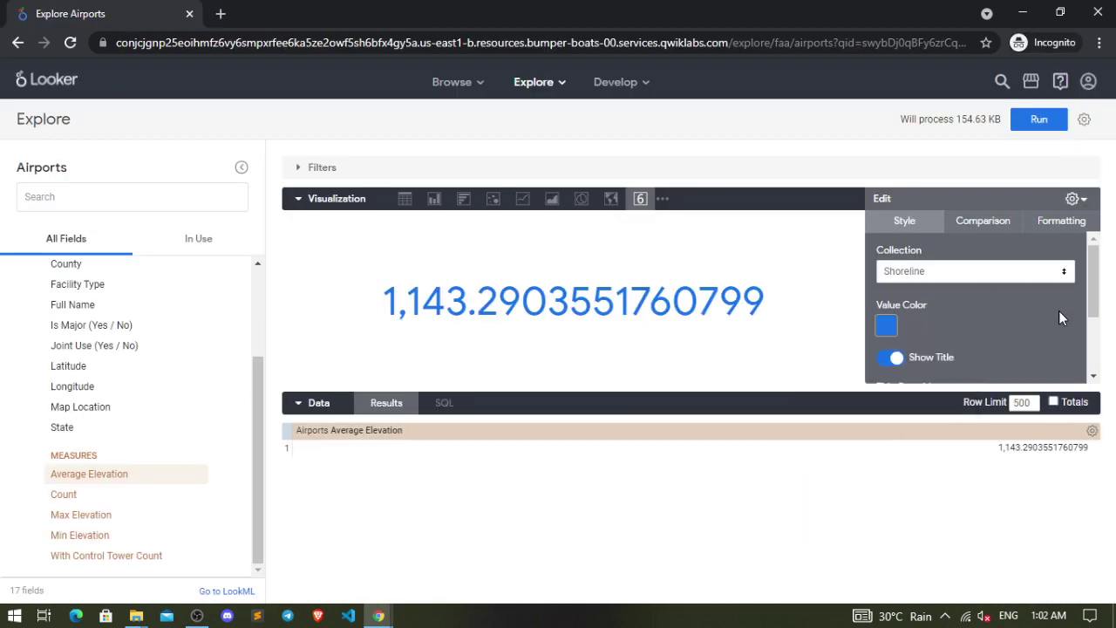
Set the Title Override to 'Subscribe to Razrexe' and check the next lab steps
scroll(968, 324, down, 2)
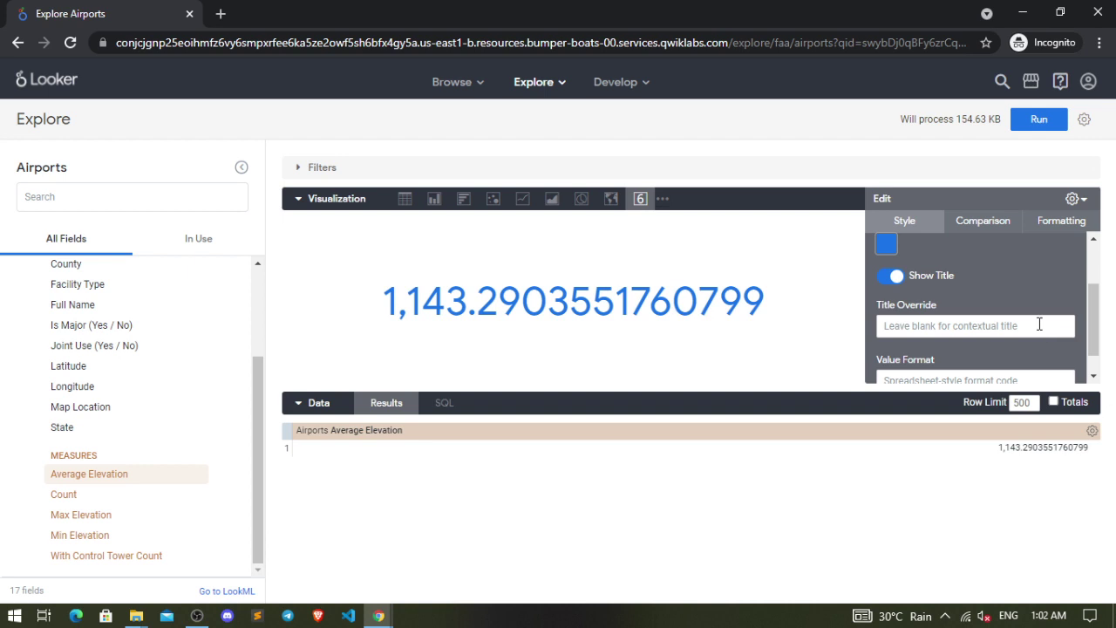
click(967, 326)
text(Ra)
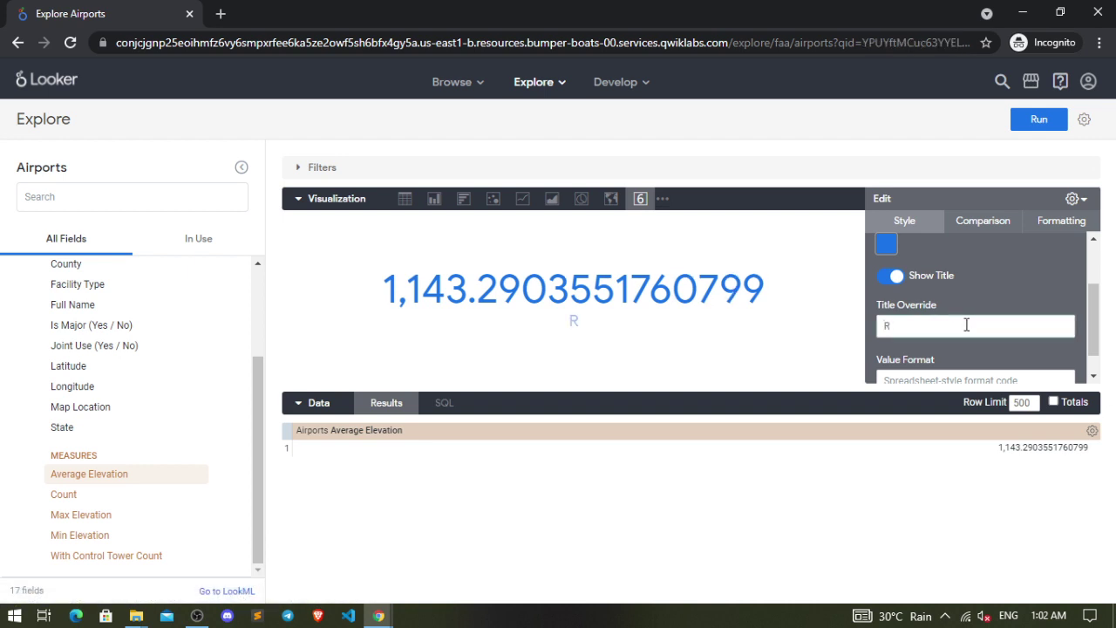
text(zrexe)
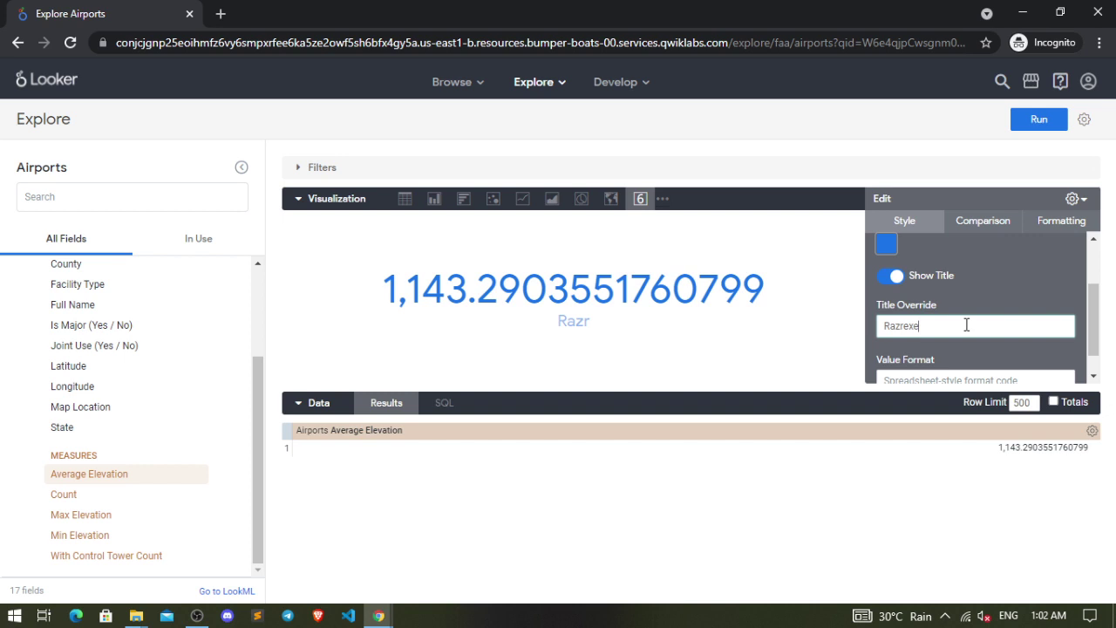
click(885, 326)
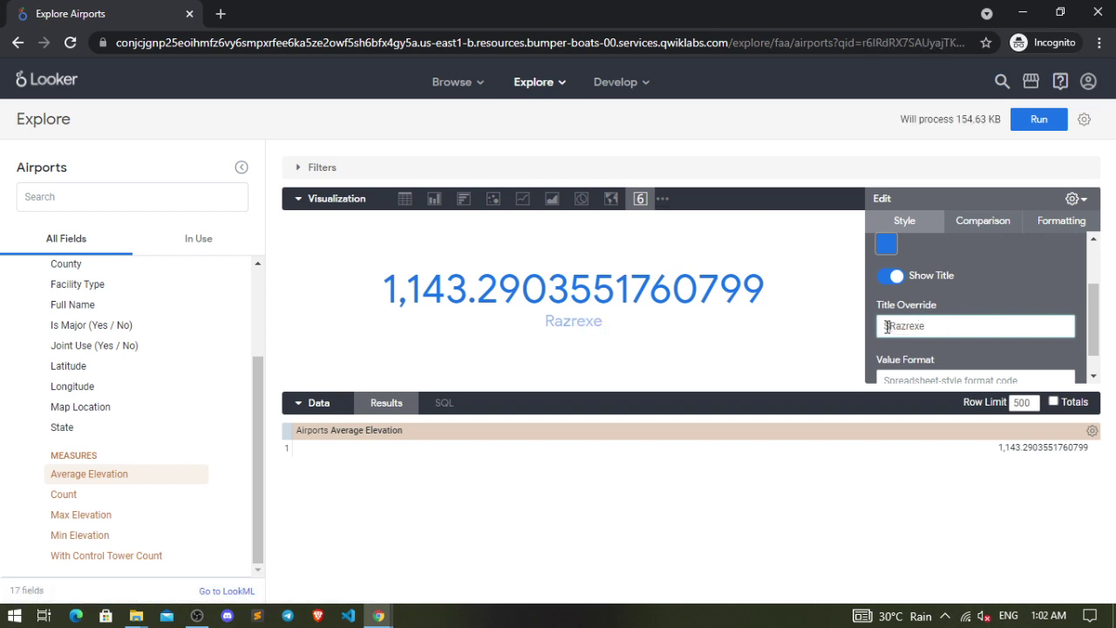
text(Subscribe to)
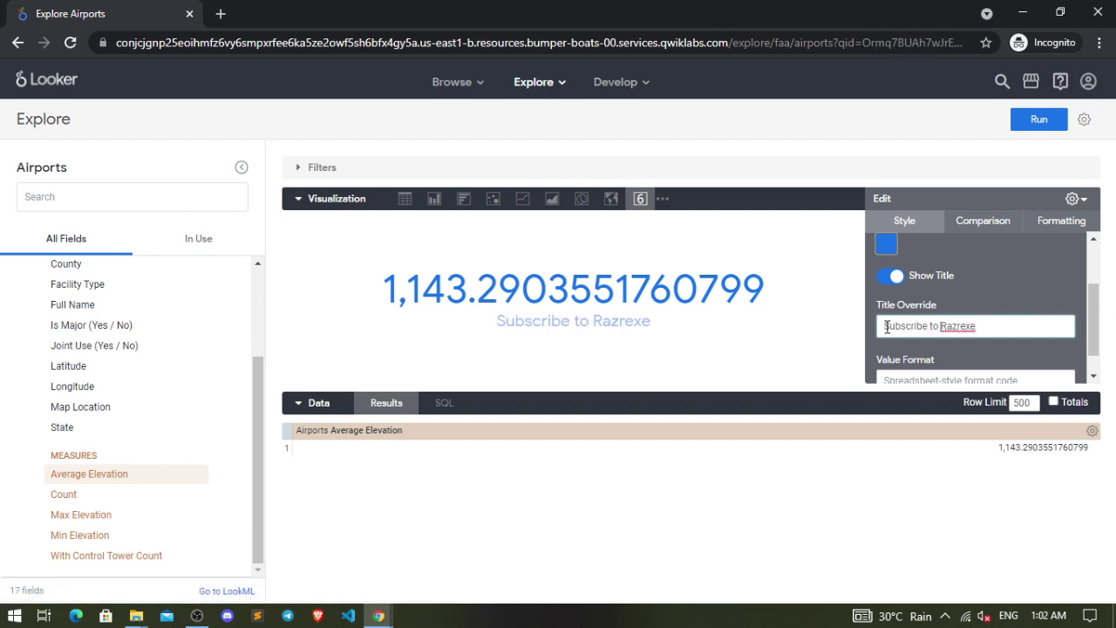
mouse_move(378, 616)
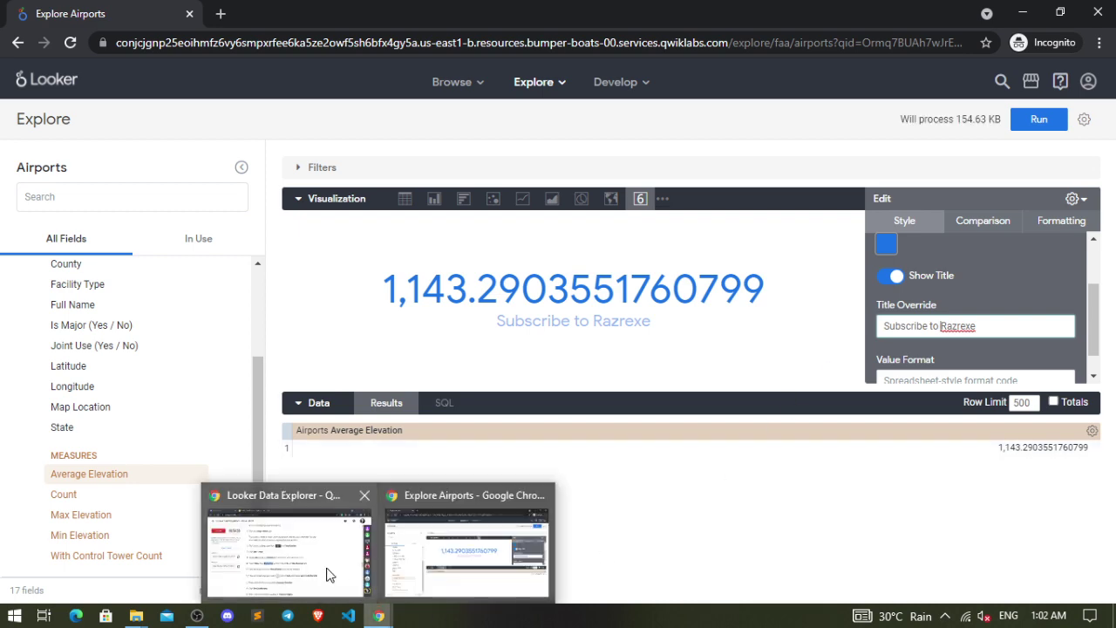
click(318, 573)
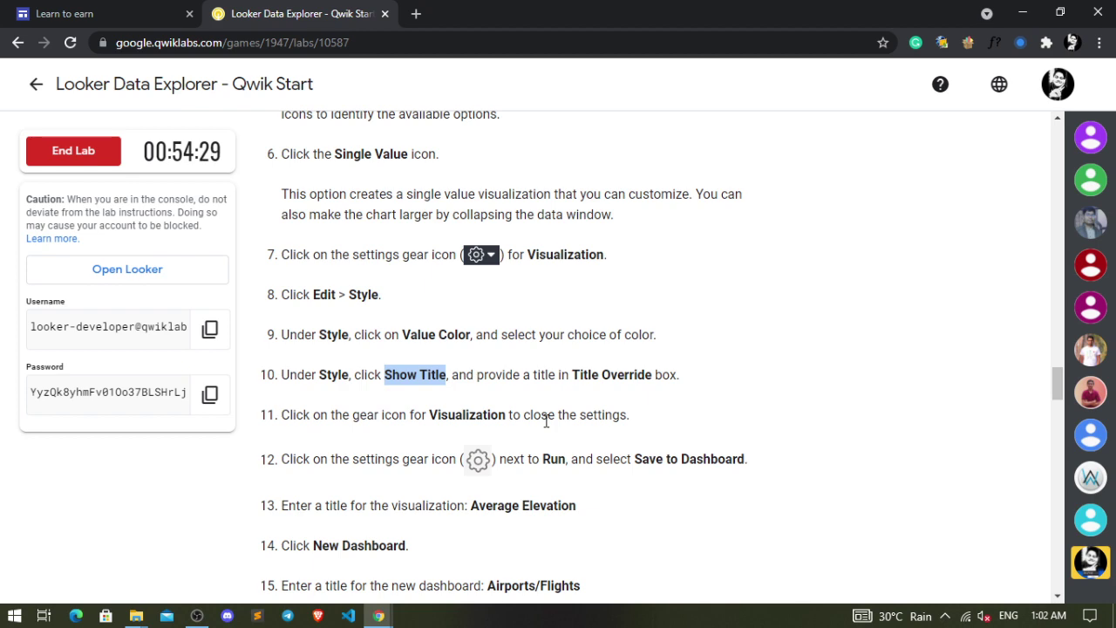
scroll(592, 417, down, 2)
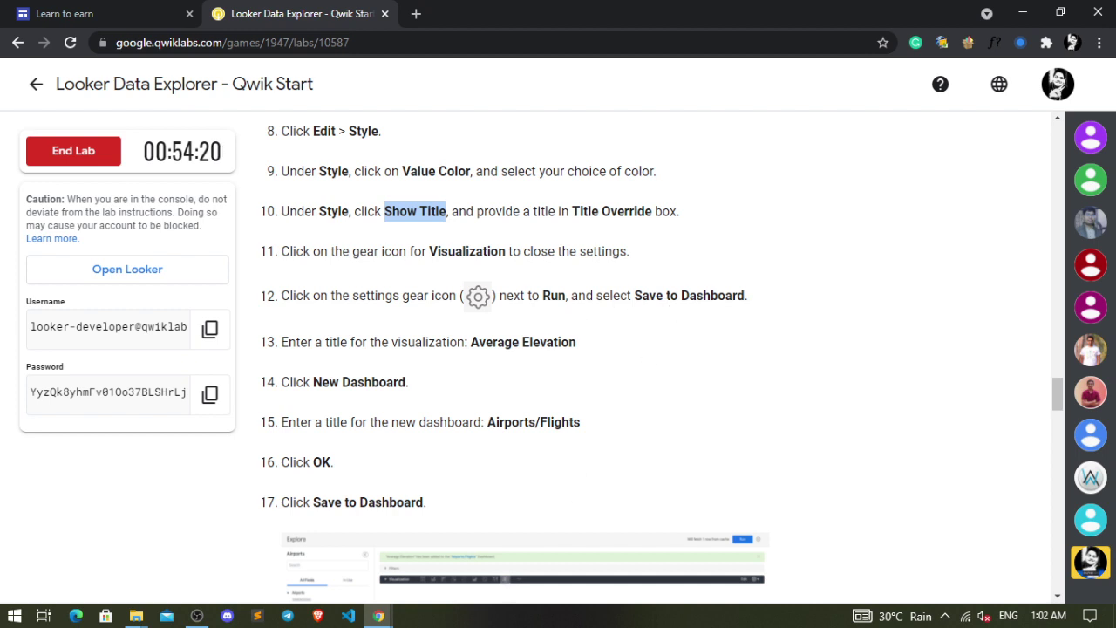
click(378, 615)
Close the visualization settings, cancel a Save as Look attempt, and reopen the save options
click(474, 576)
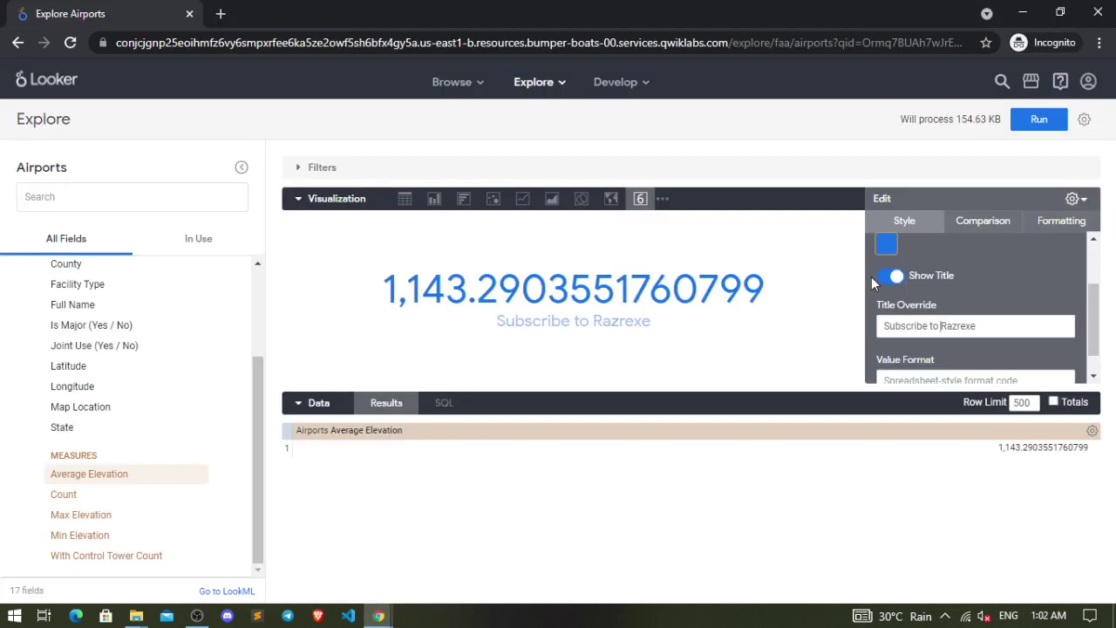
click(1075, 199)
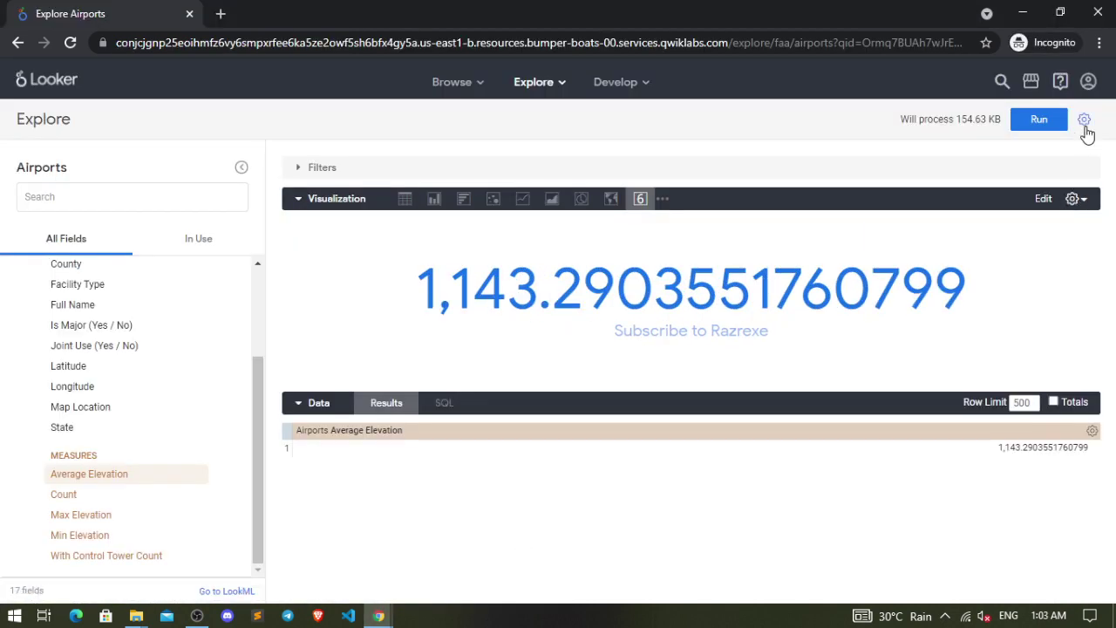
click(1085, 120)
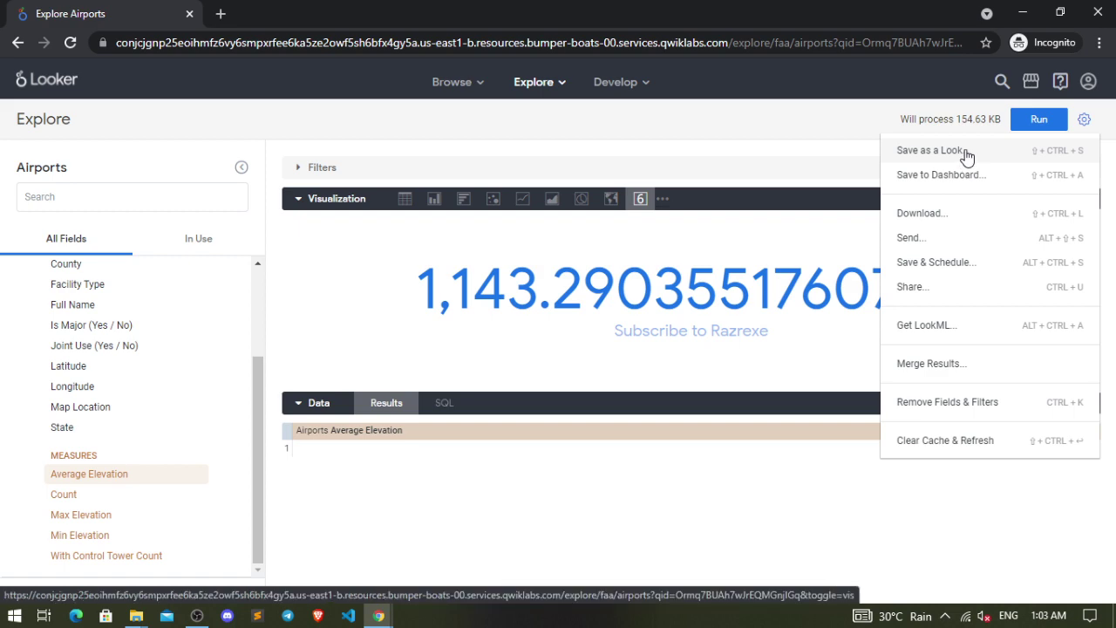
click(931, 151)
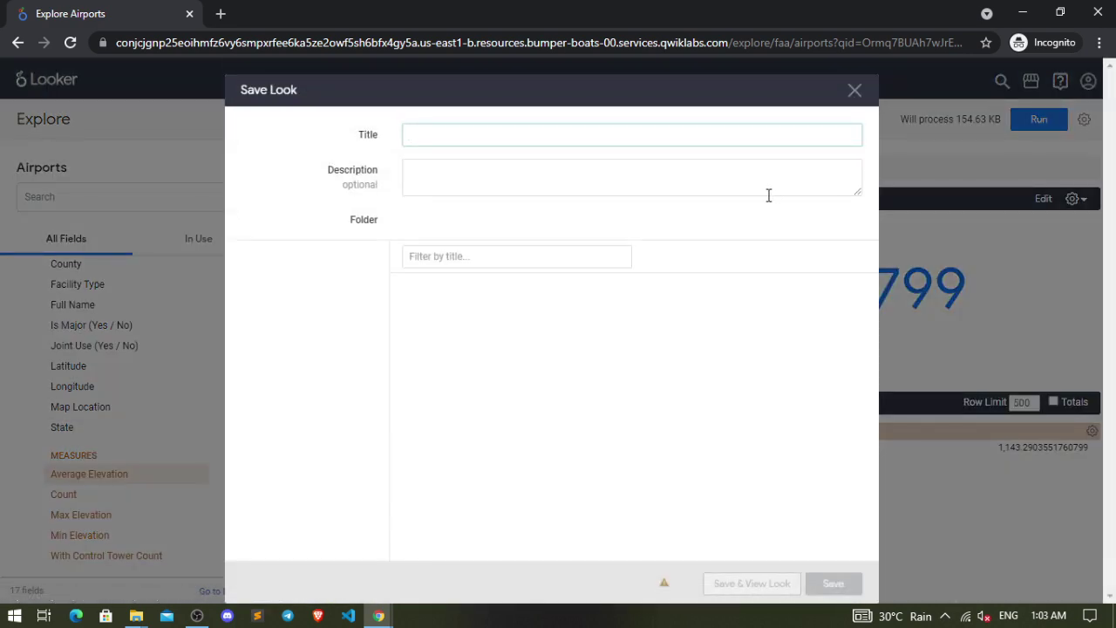
mouse_move(379, 615)
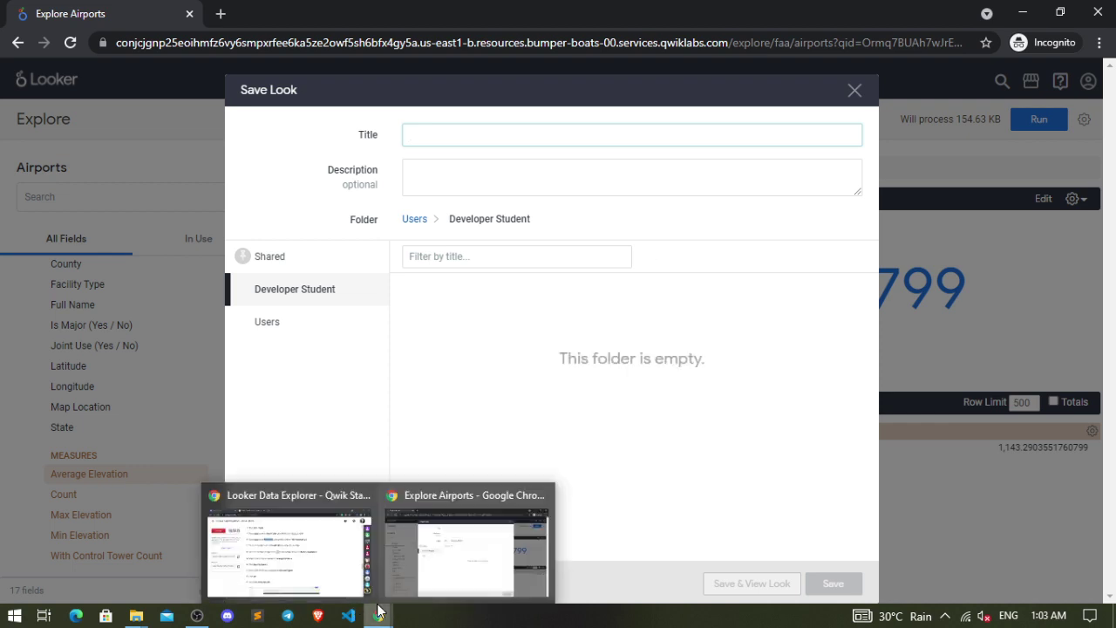
click(312, 574)
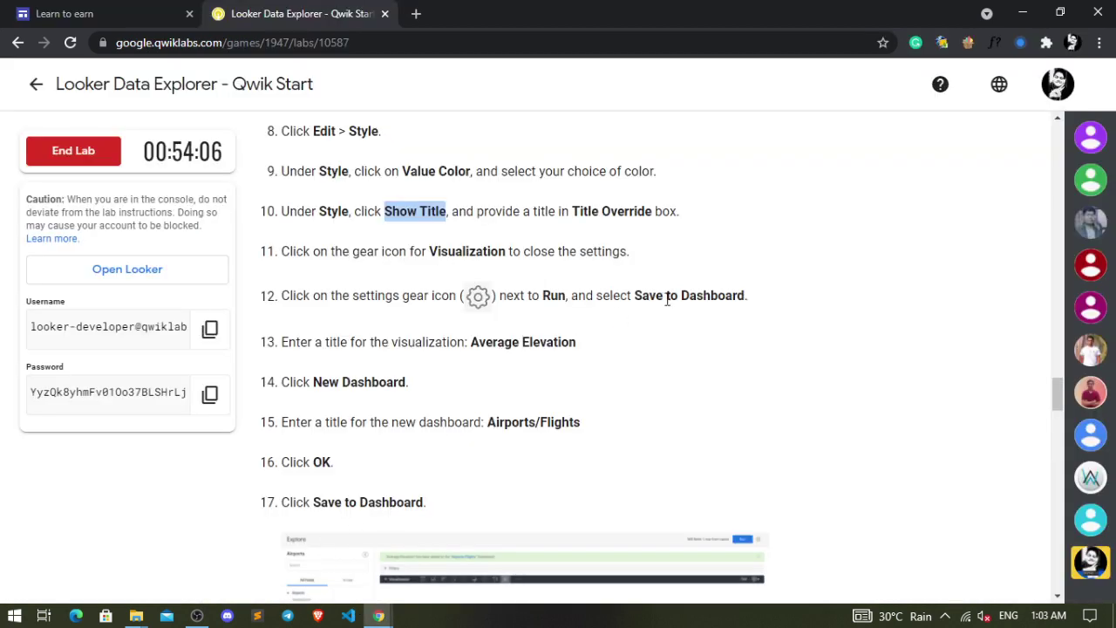
mouse_move(378, 616)
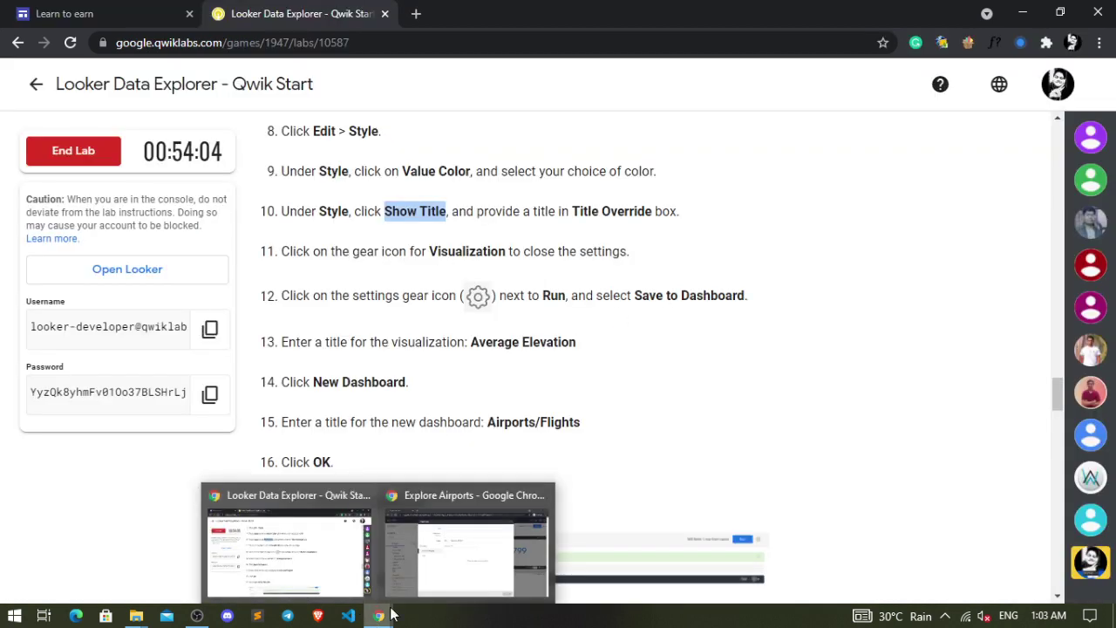
click(445, 548)
click(854, 91)
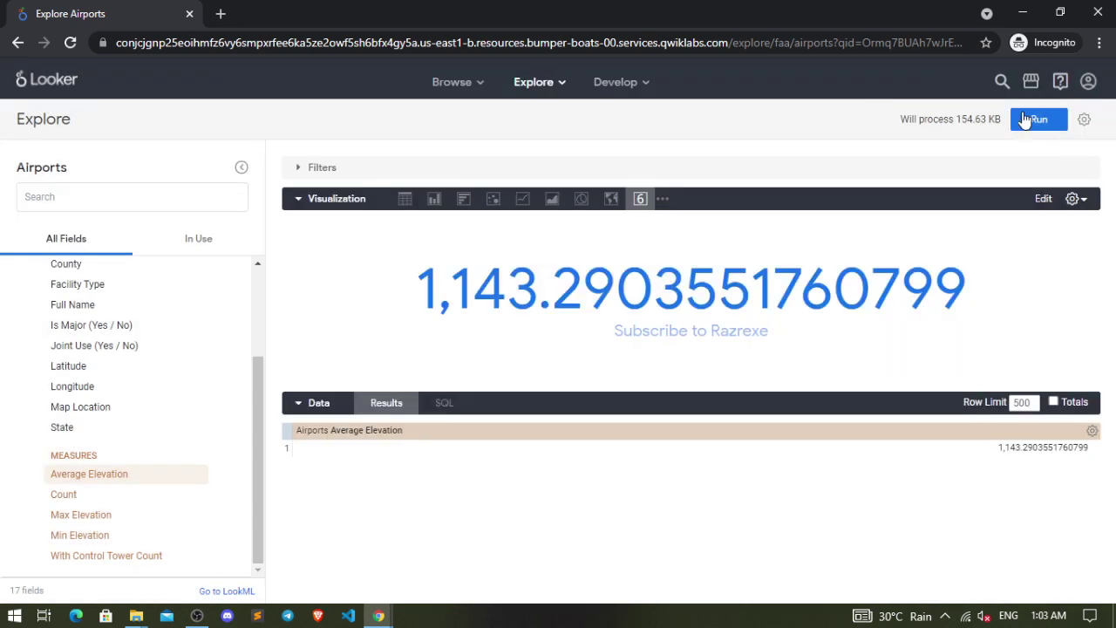
click(1084, 120)
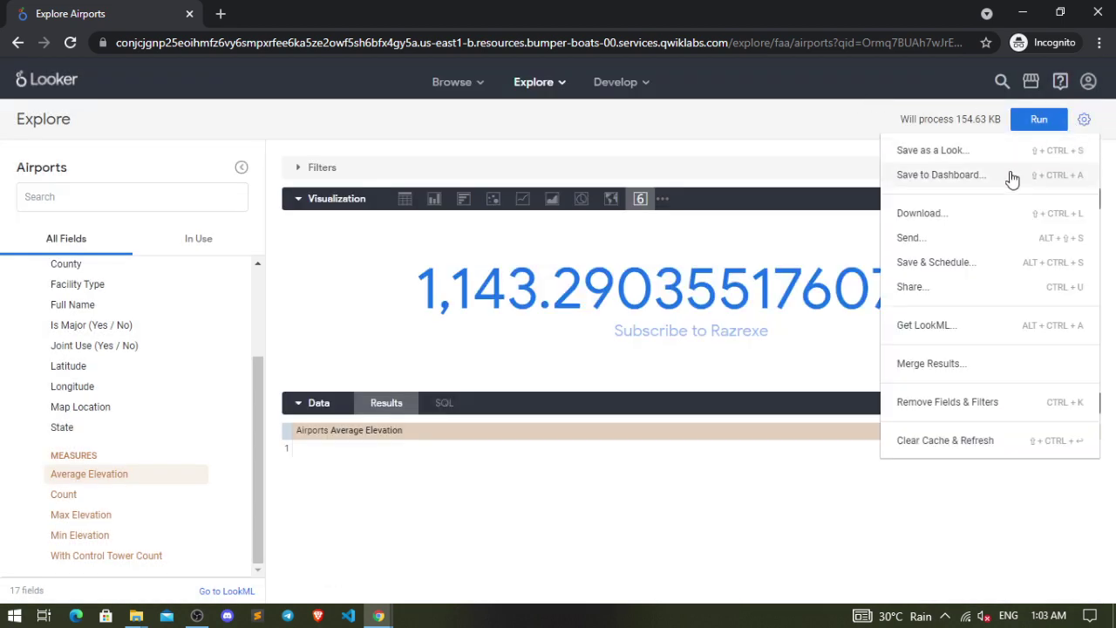
Open Save to Dashboard and look up the required tile title, Average Elevation, in the lab steps
click(974, 177)
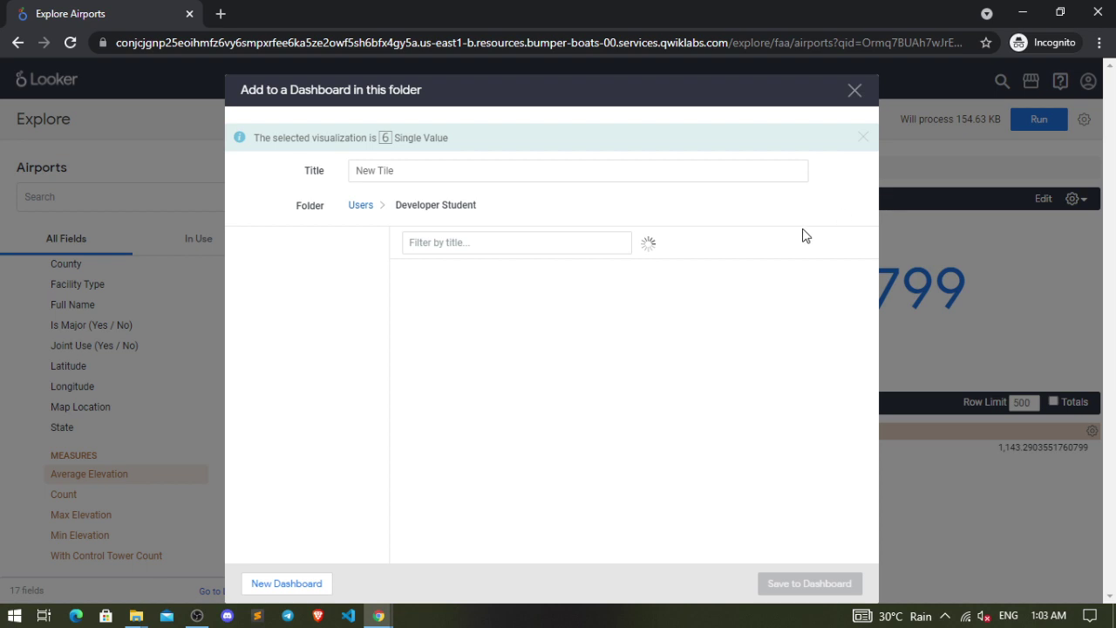
mouse_move(380, 616)
click(320, 562)
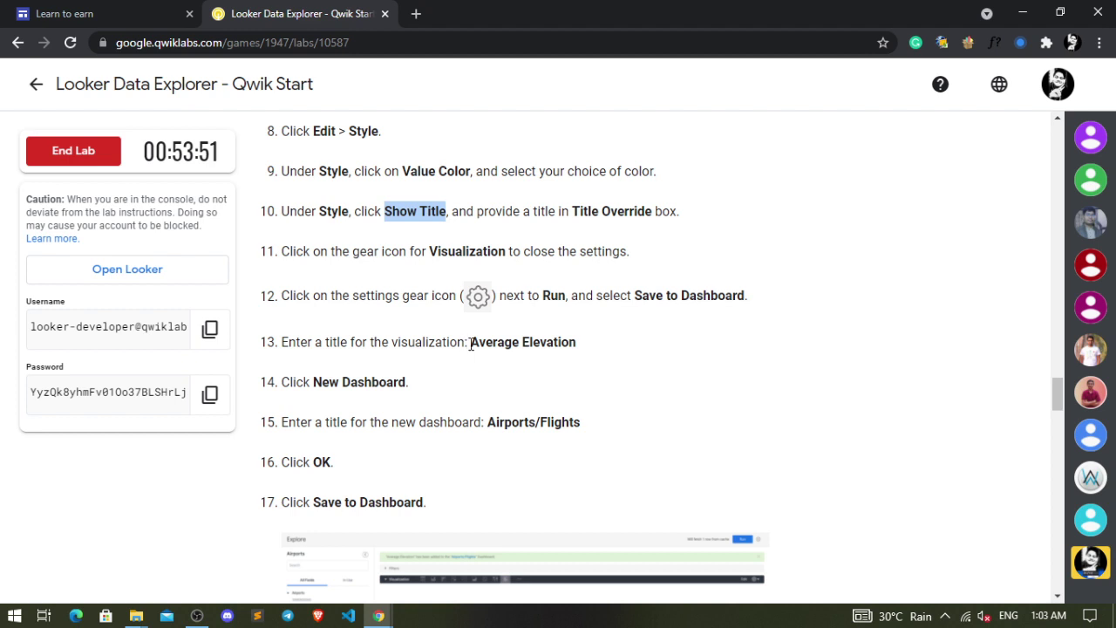
scroll(471, 344, down, 2)
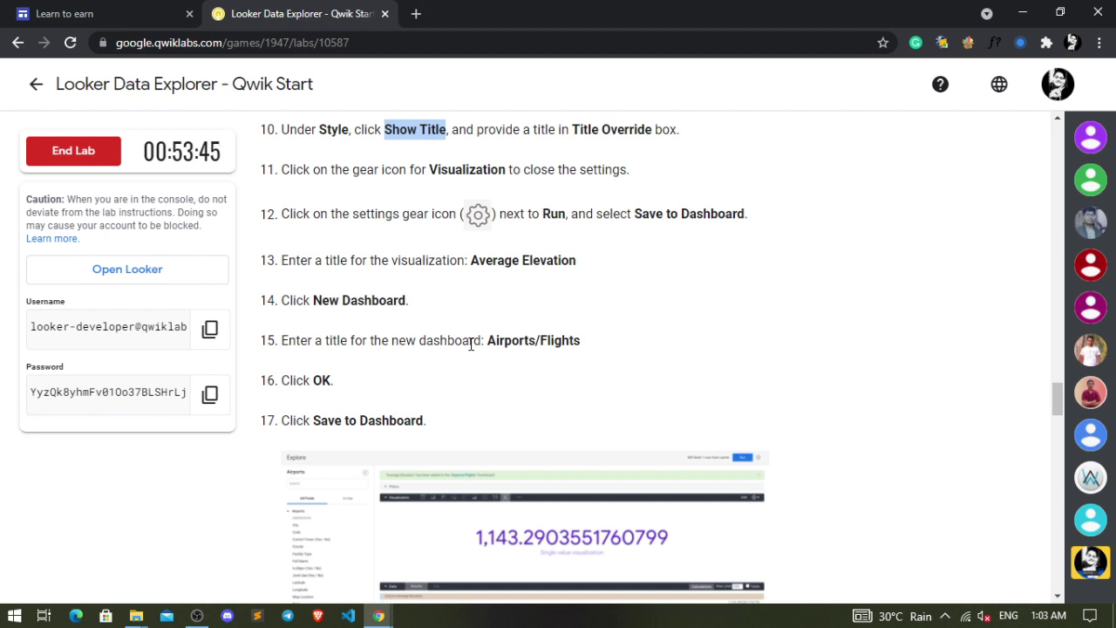
scroll(471, 344, up, 2)
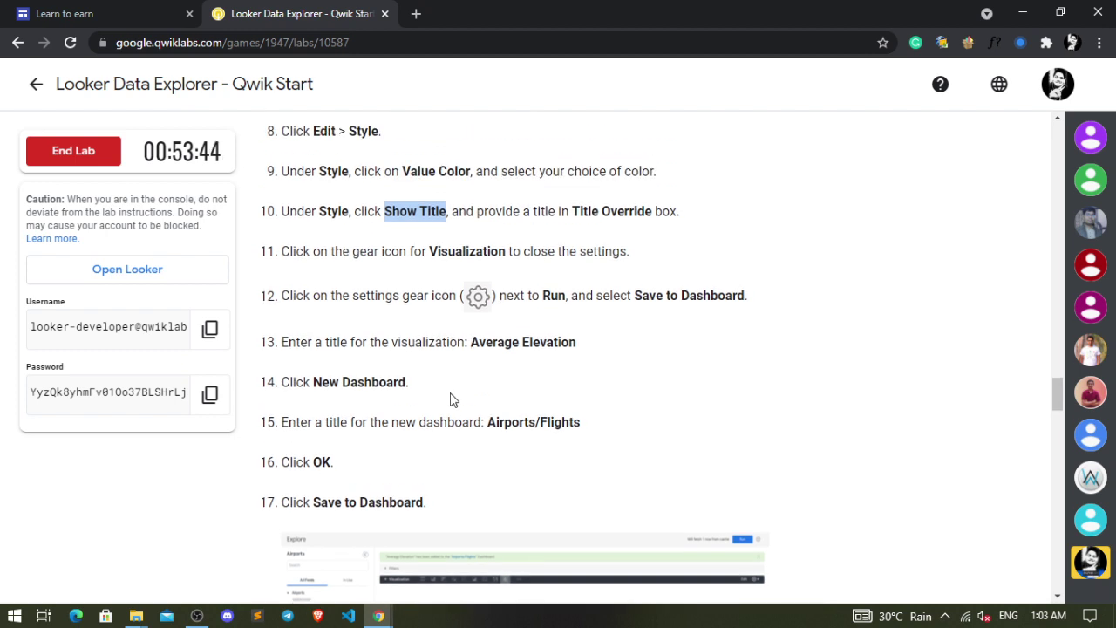
click(427, 403)
scroll(427, 402, down, 4)
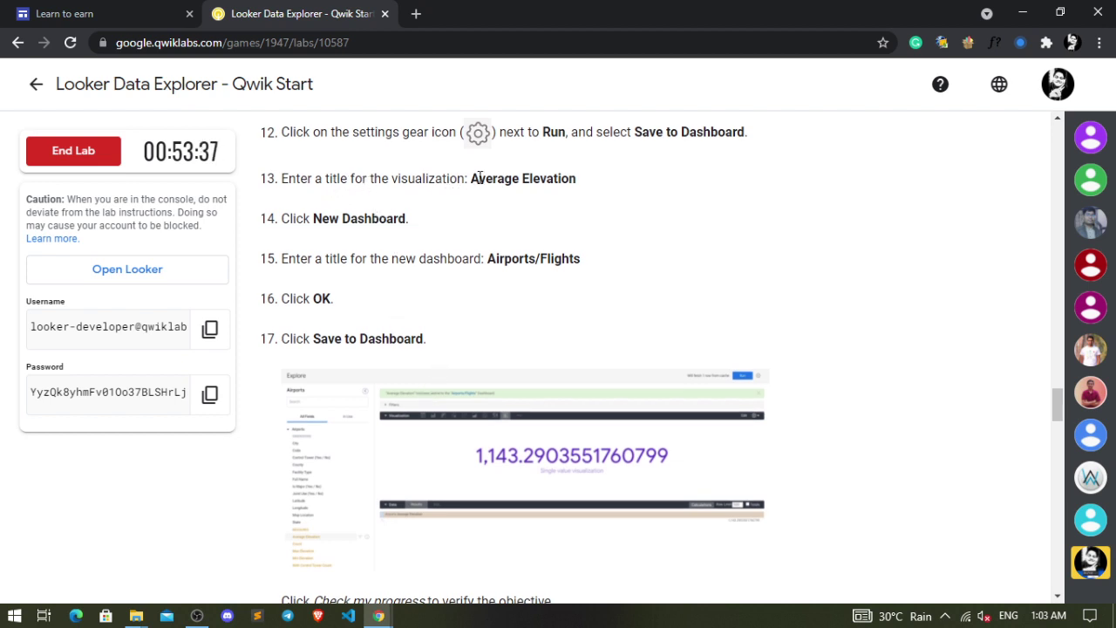
drag(471, 178, 588, 188)
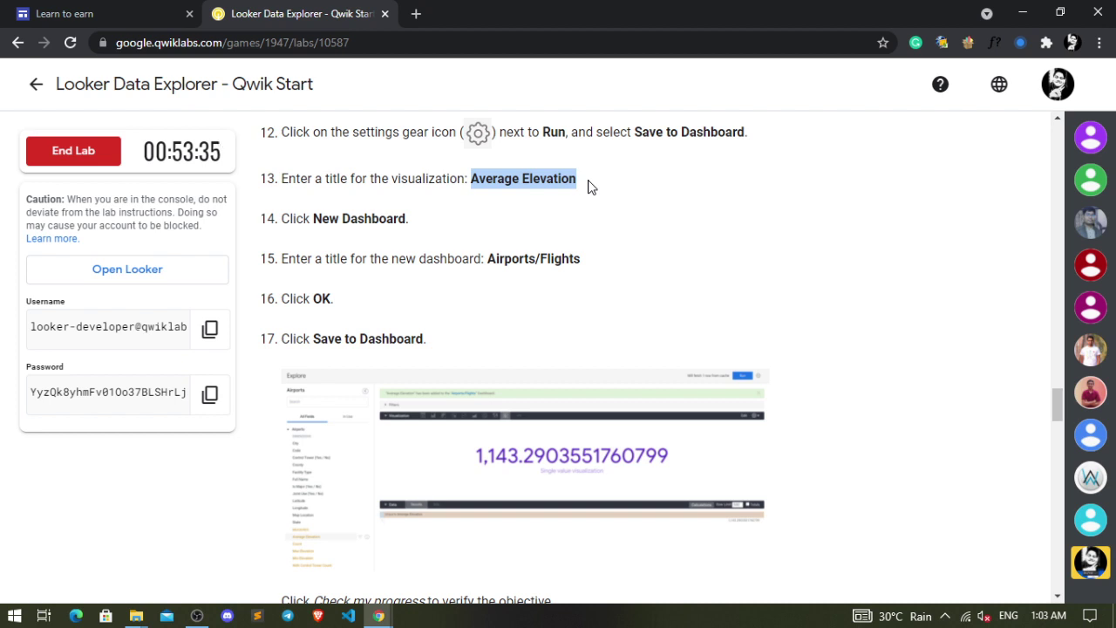
click(588, 188)
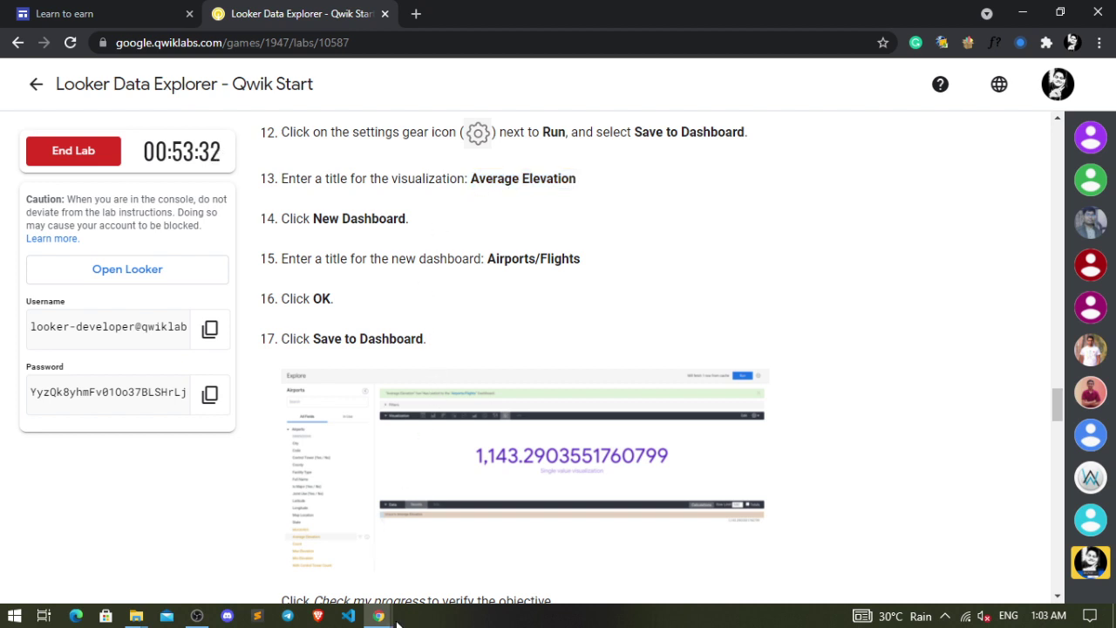
Replace the default tile title with Average Elevation
mouse_move(384, 616)
click(462, 532)
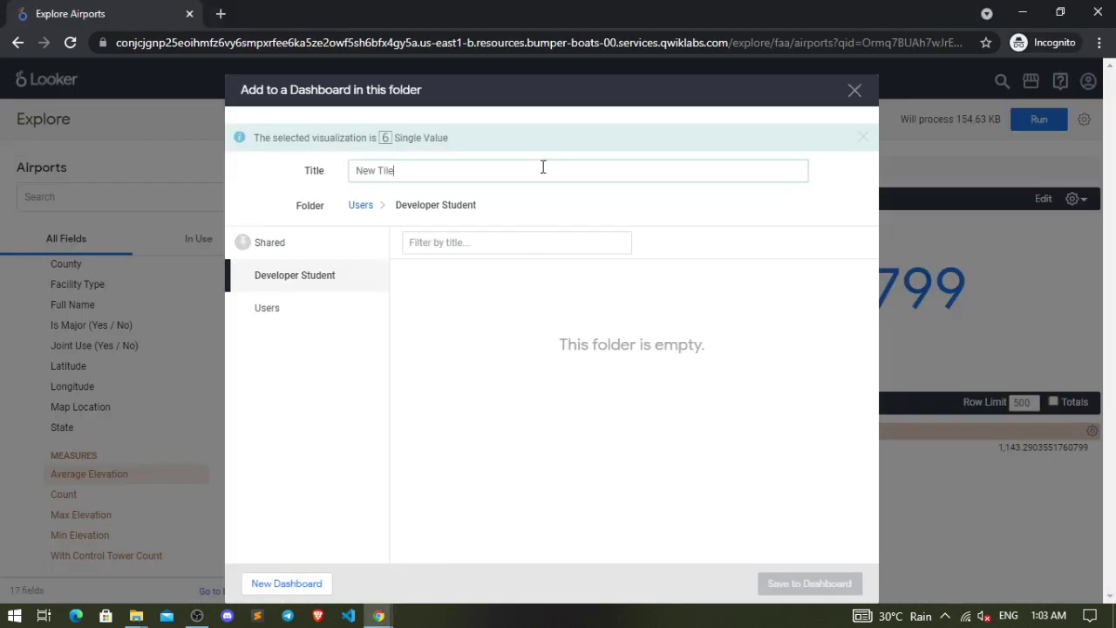
key(BackSpace)
key(BackSpace)
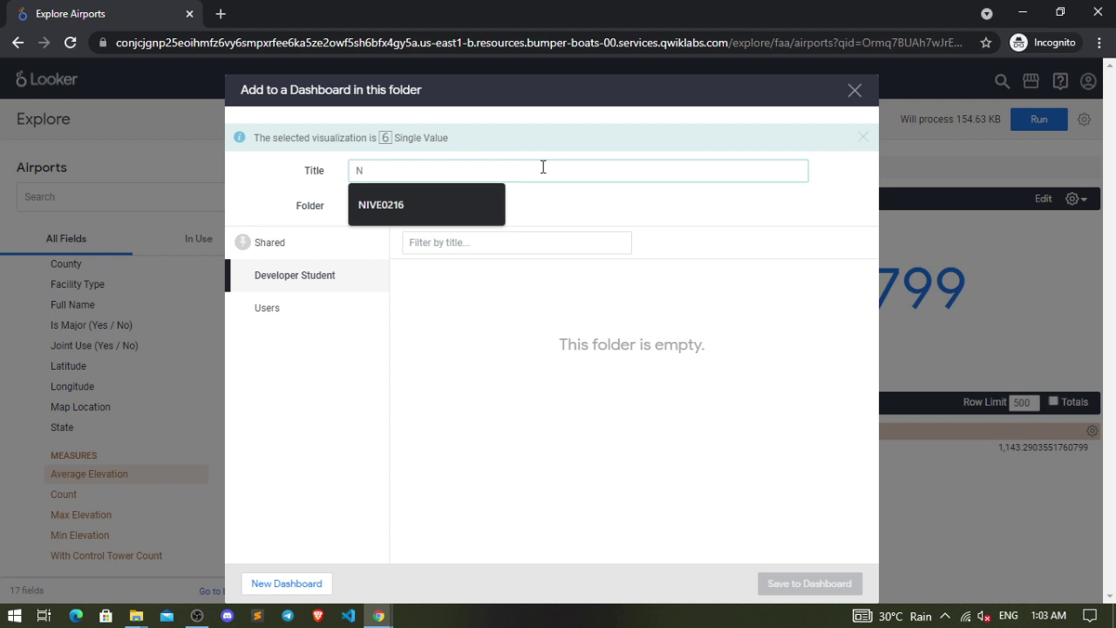
key(BackSpace)
text(Average Elevation)
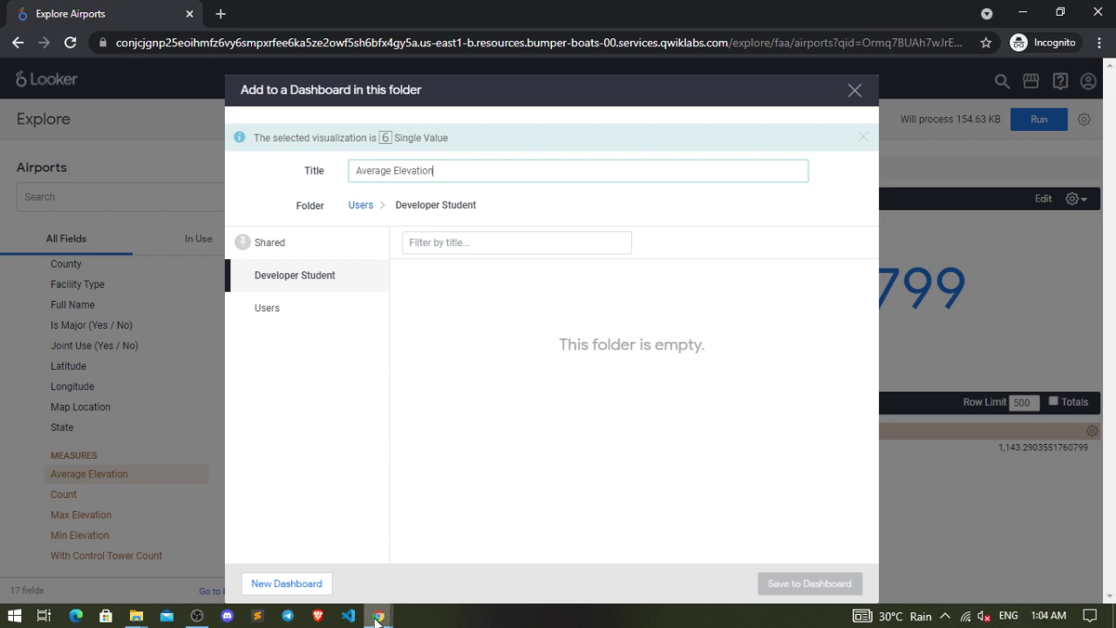
Start a new dashboard for the tile, its name prompt prefilled with Average Elevation
mouse_move(377, 620)
click(320, 549)
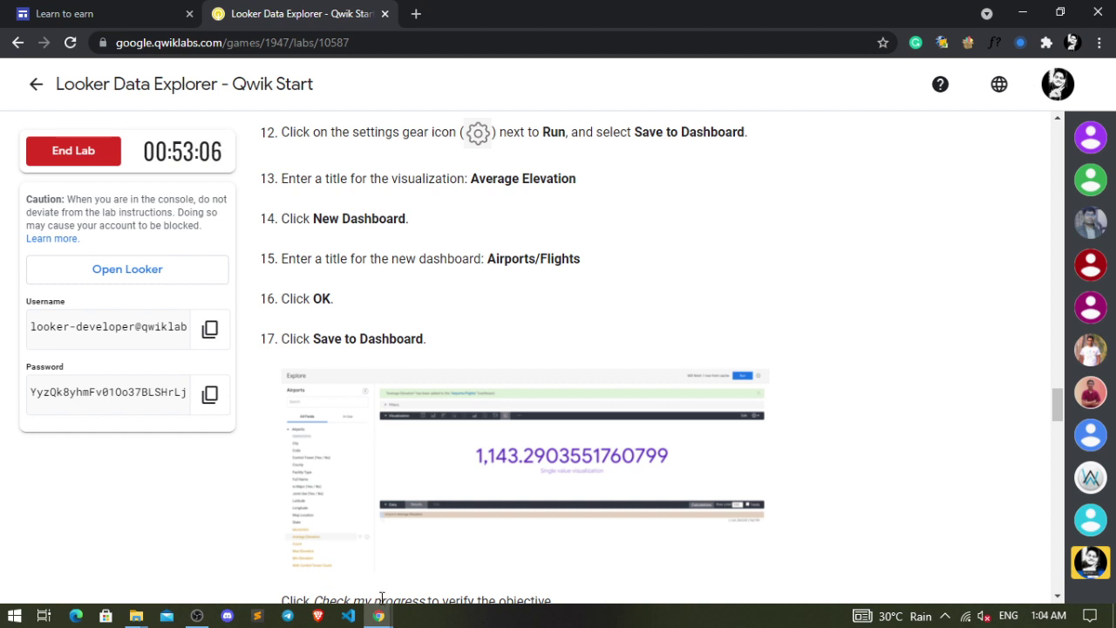
mouse_move(378, 616)
click(523, 545)
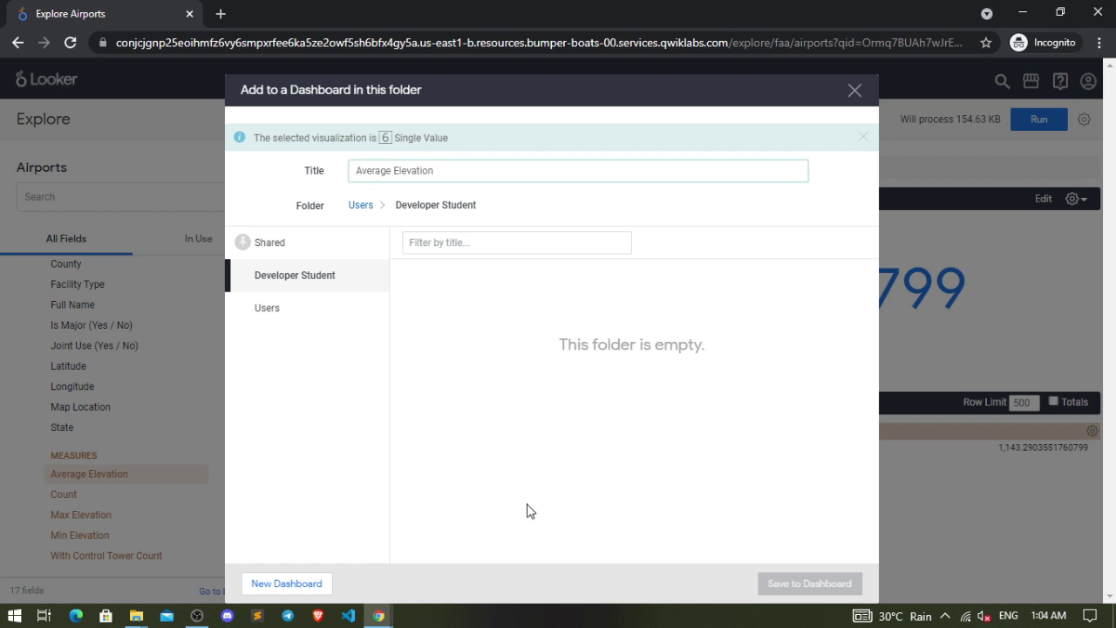
click(314, 580)
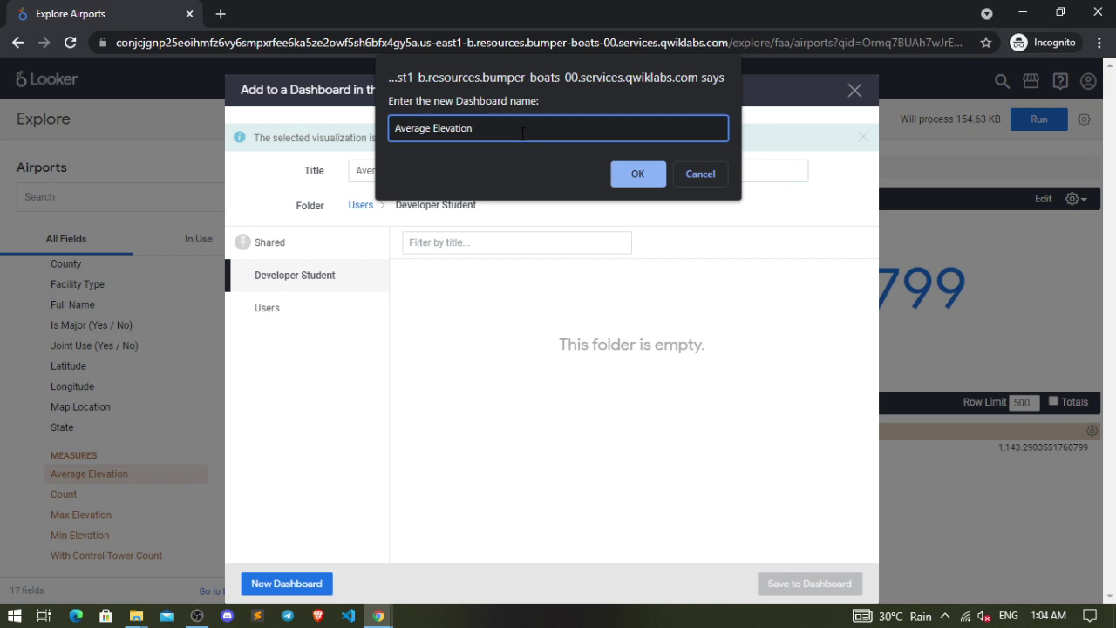
Accept the Average Elevation dashboard name and save the Average Elevation tile onto it
click(636, 174)
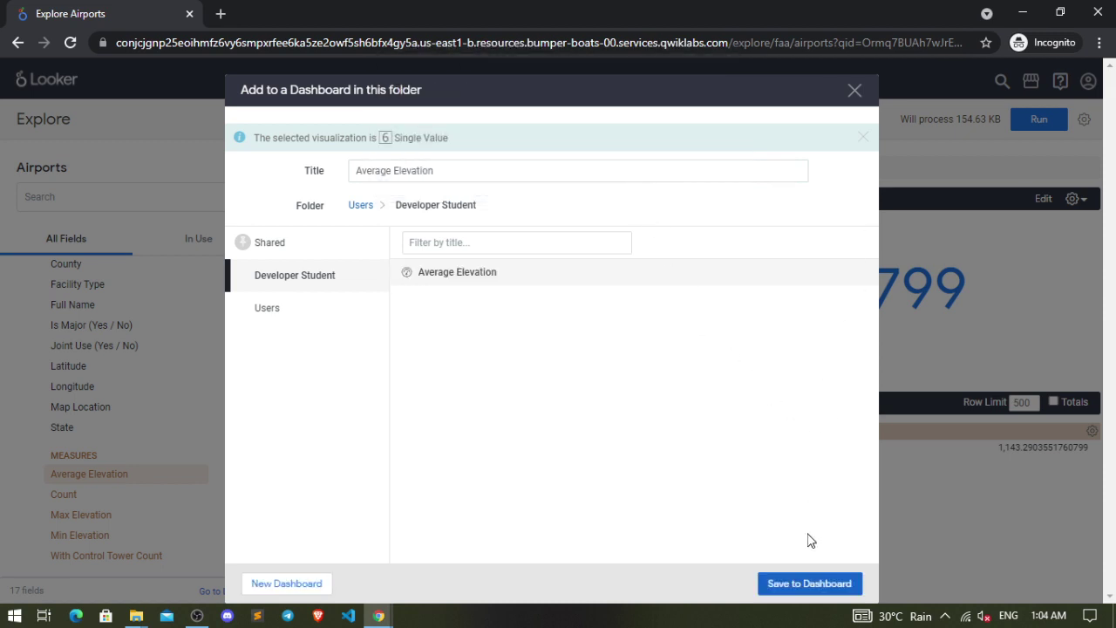
click(766, 584)
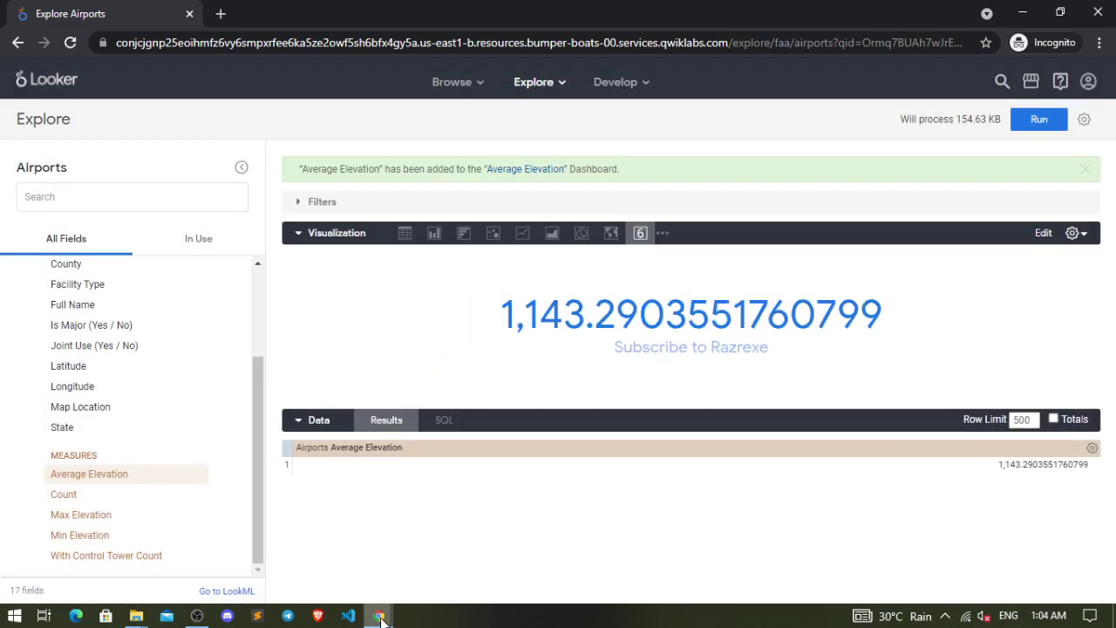
mouse_move(381, 620)
click(342, 567)
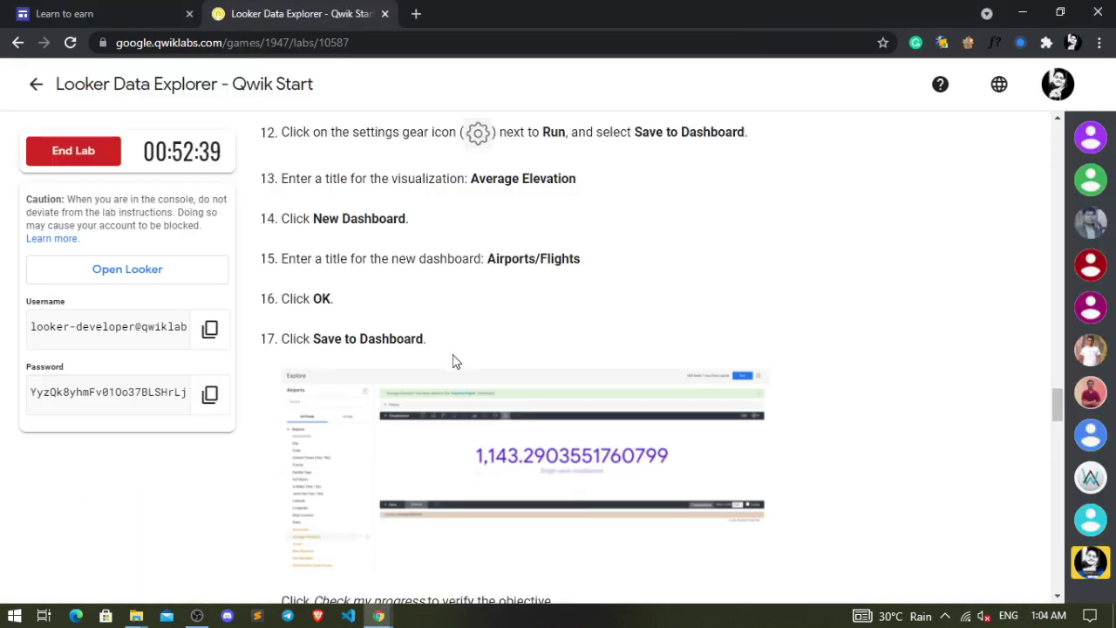
drag(313, 340, 424, 340)
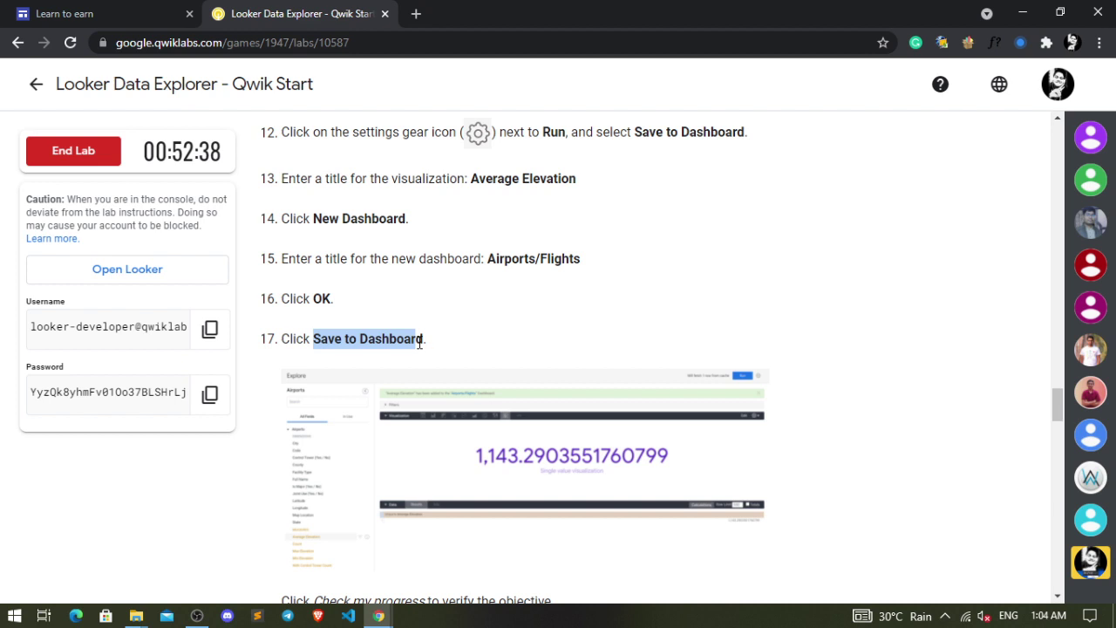
click(410, 264)
mouse_move(379, 616)
click(402, 536)
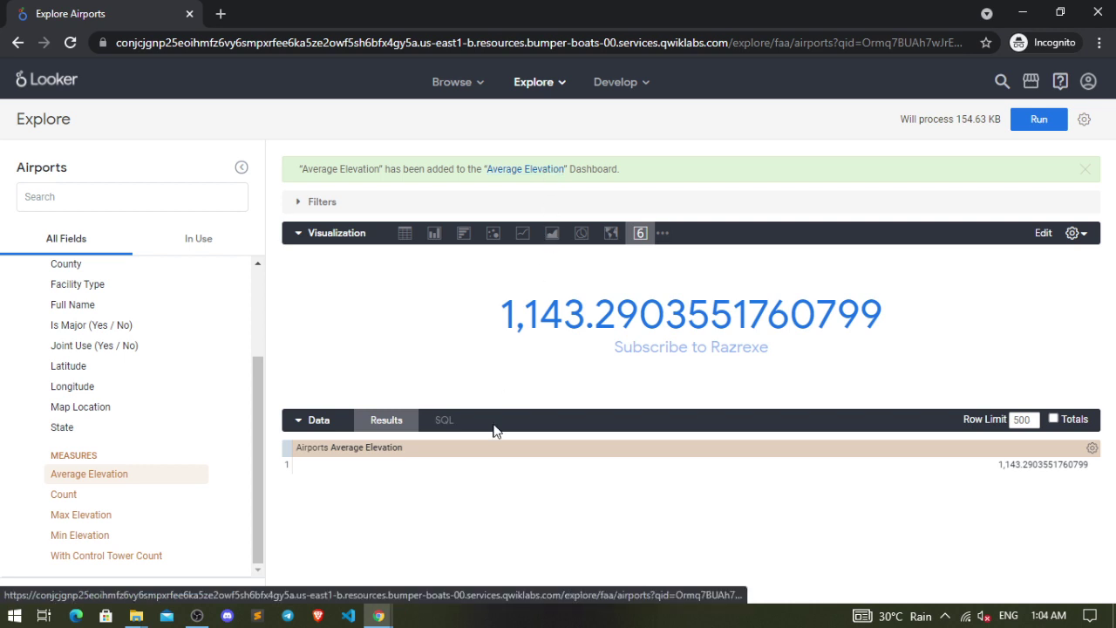
mouse_move(379, 616)
click(357, 563)
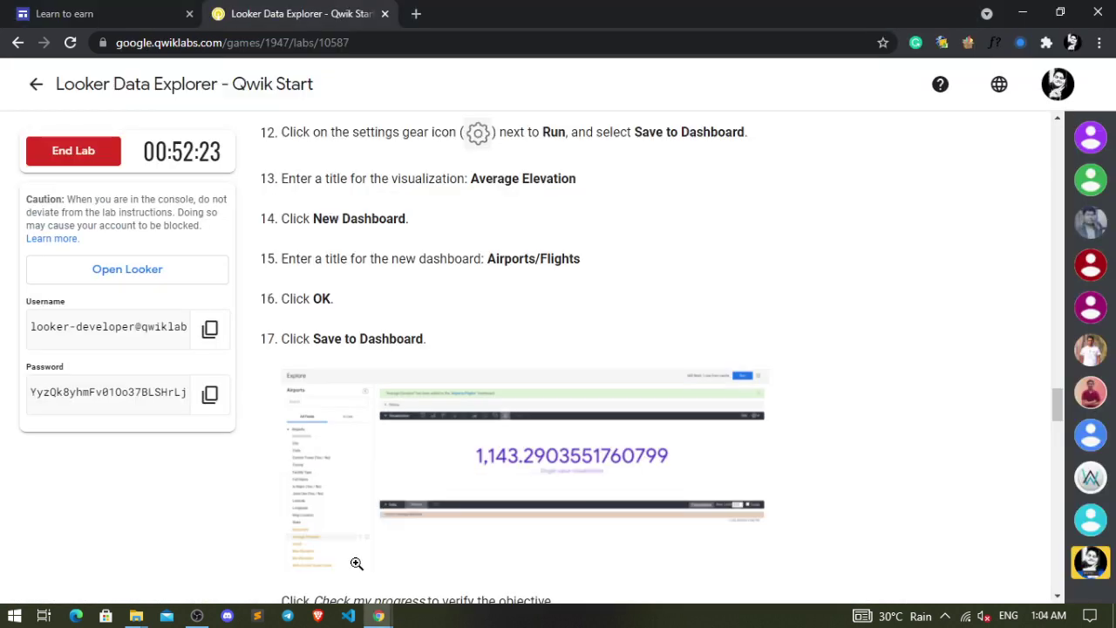
scroll(419, 489, down, 3)
click(446, 431)
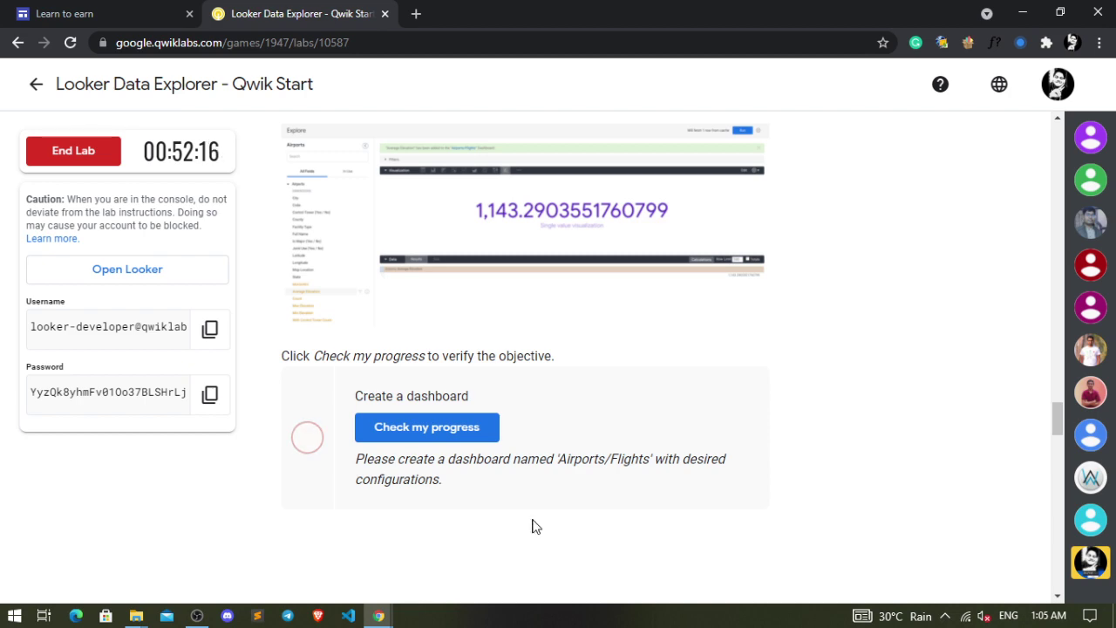
mouse_move(378, 616)
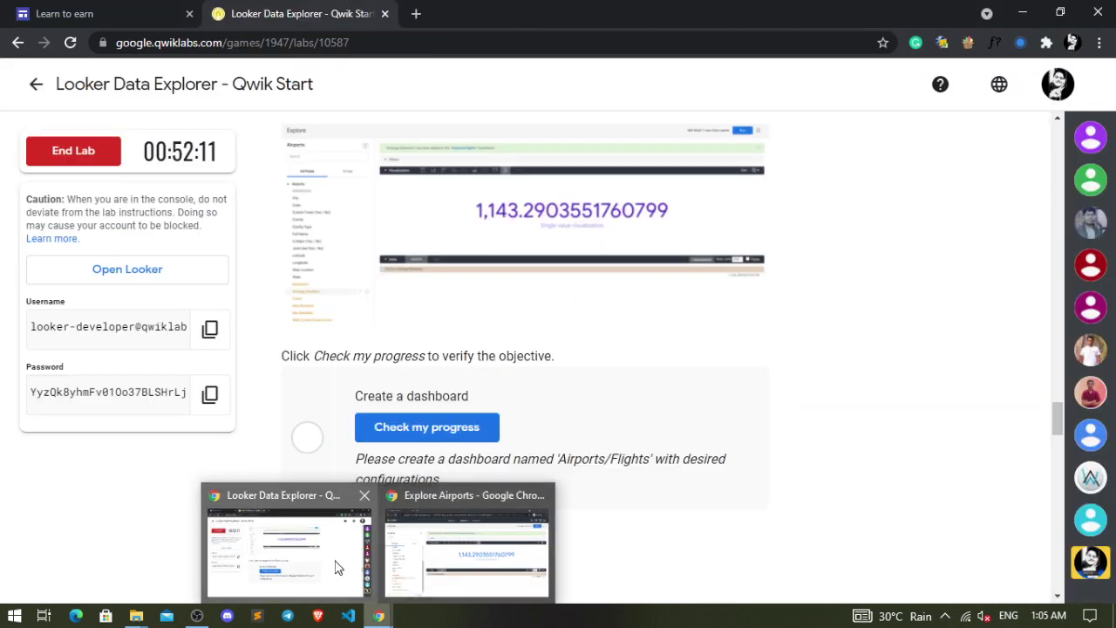
click(345, 574)
scroll(427, 242, up, 2)
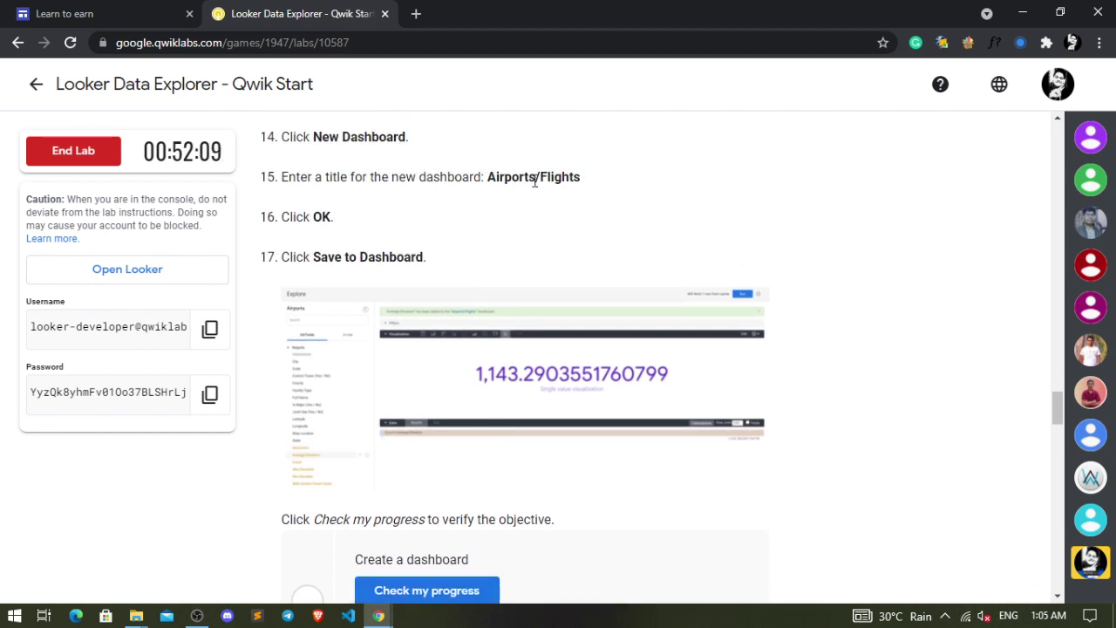
drag(488, 179, 600, 187)
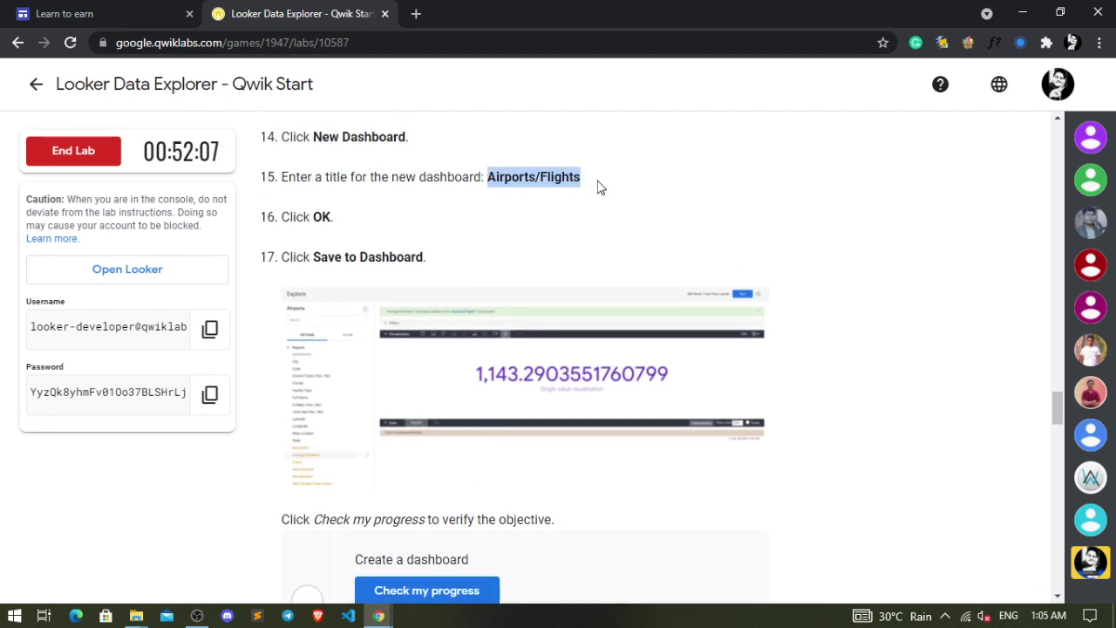
mouse_move(384, 617)
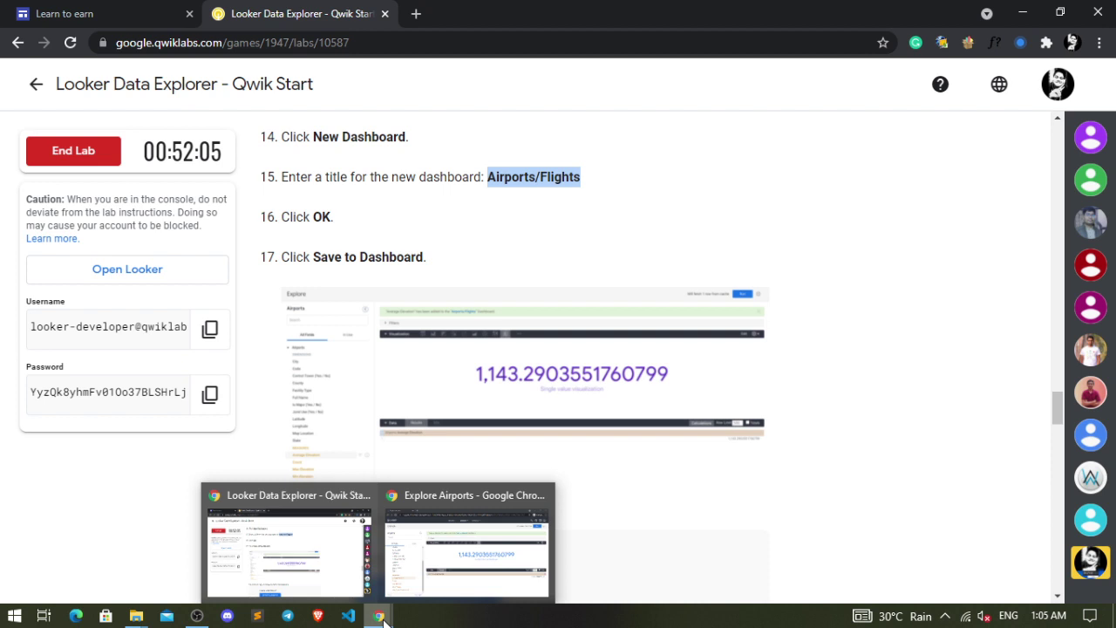
click(427, 570)
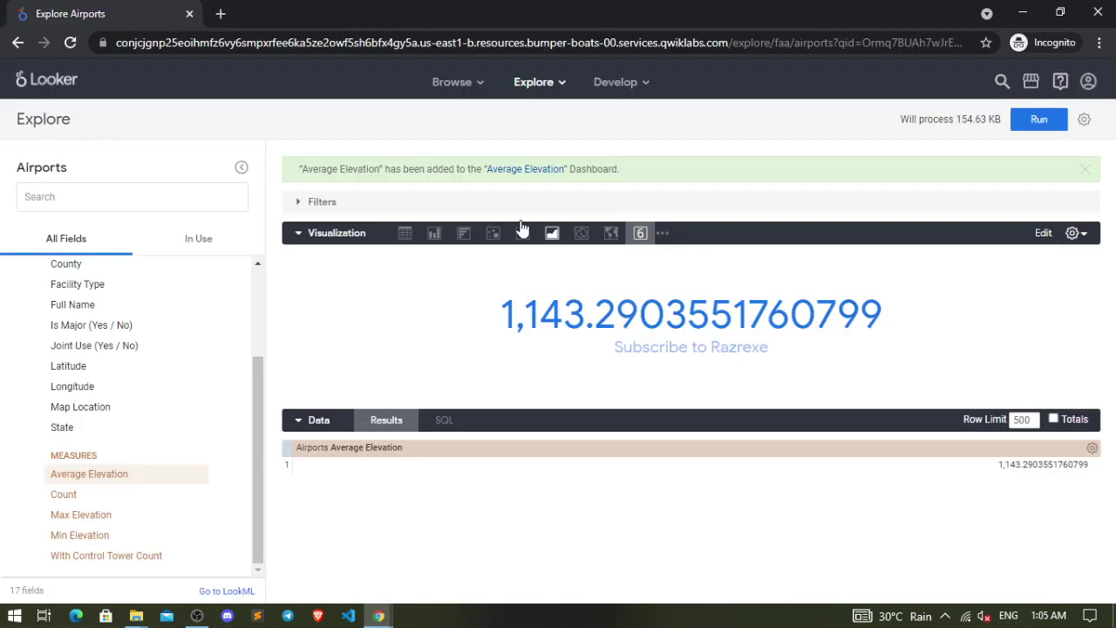
Open the Average Elevation dashboard, retitle it 'Airports/Flights' in edit mode, and save
click(544, 177)
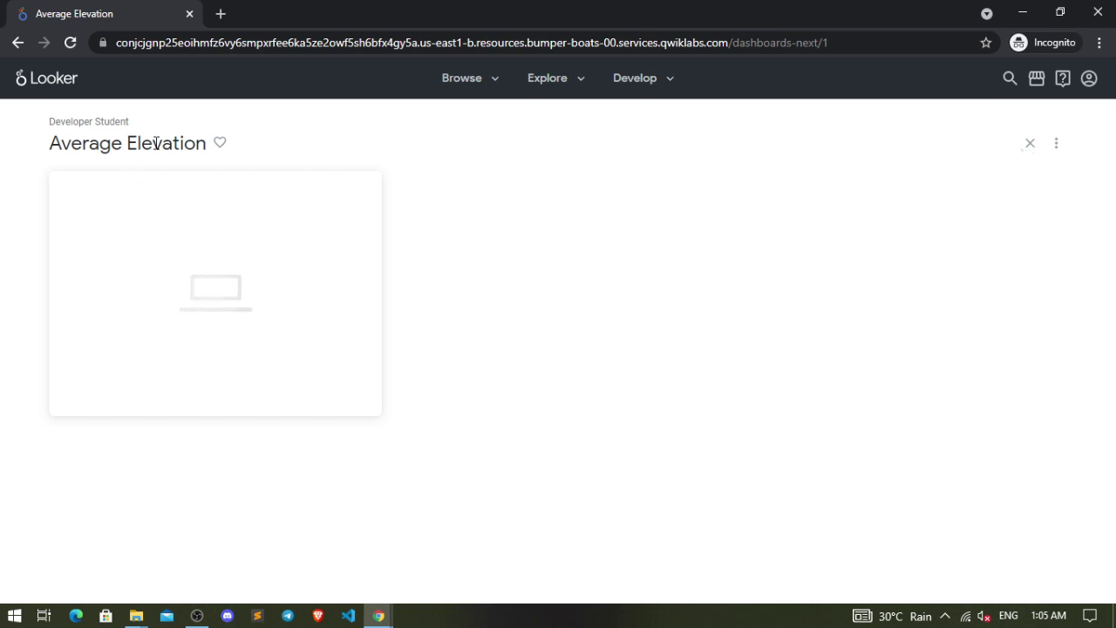
right_click(196, 144)
click(116, 144)
click(1057, 144)
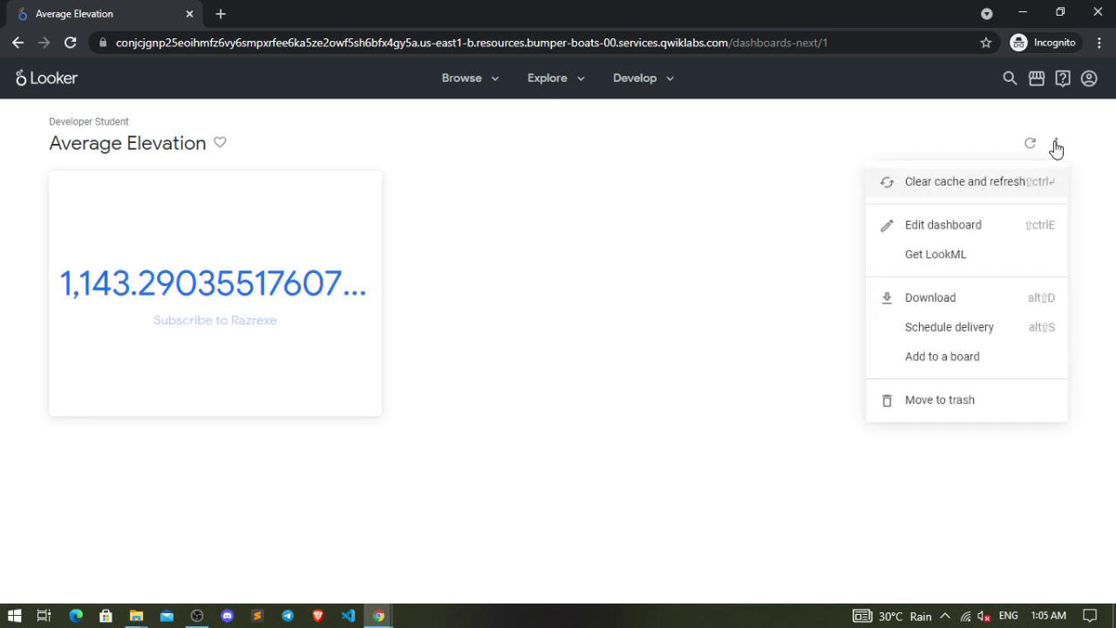
click(933, 227)
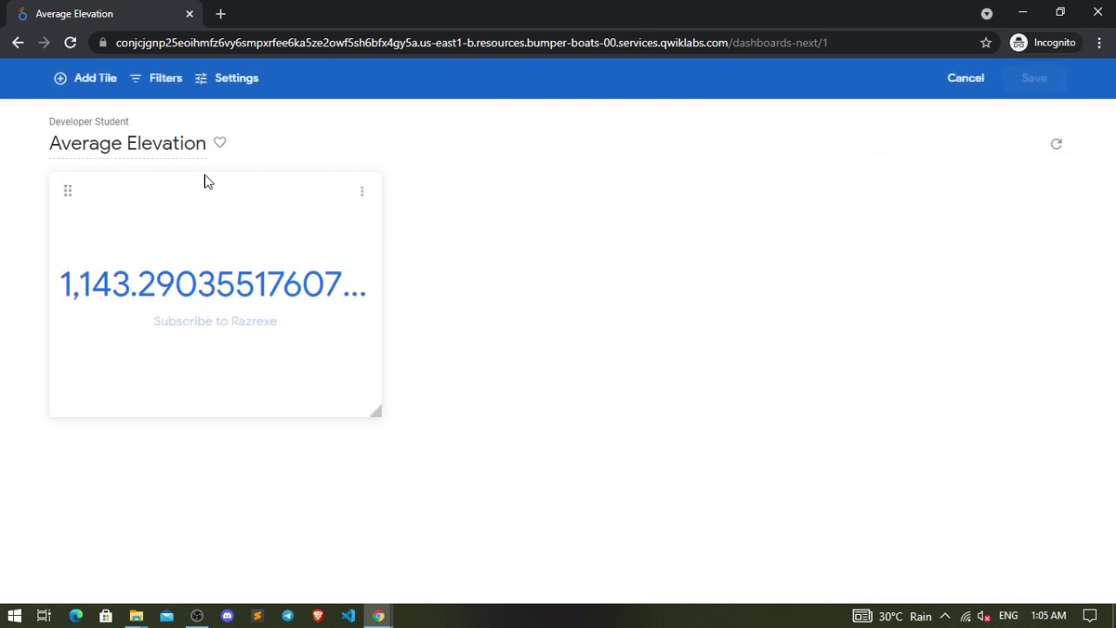
triple_click(207, 146)
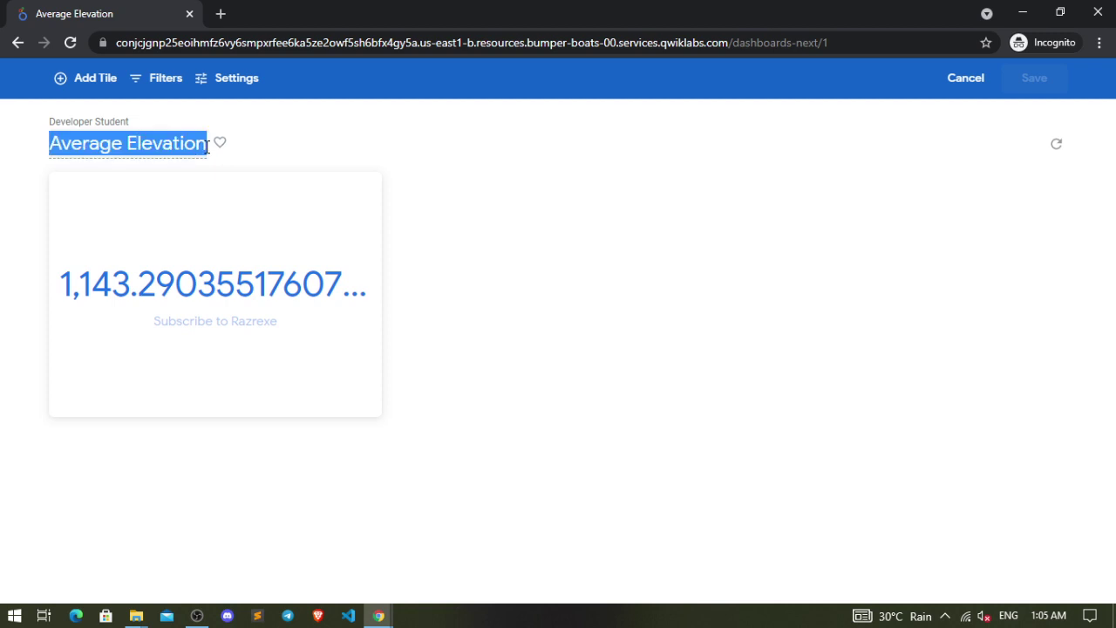
text(Airports/Flights)
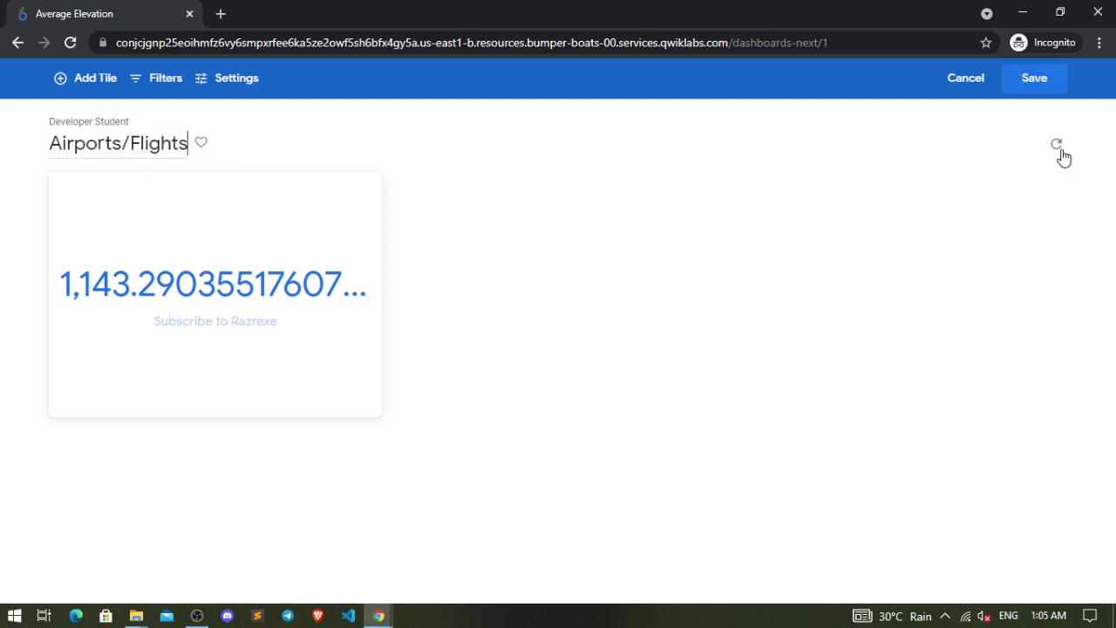
click(1042, 83)
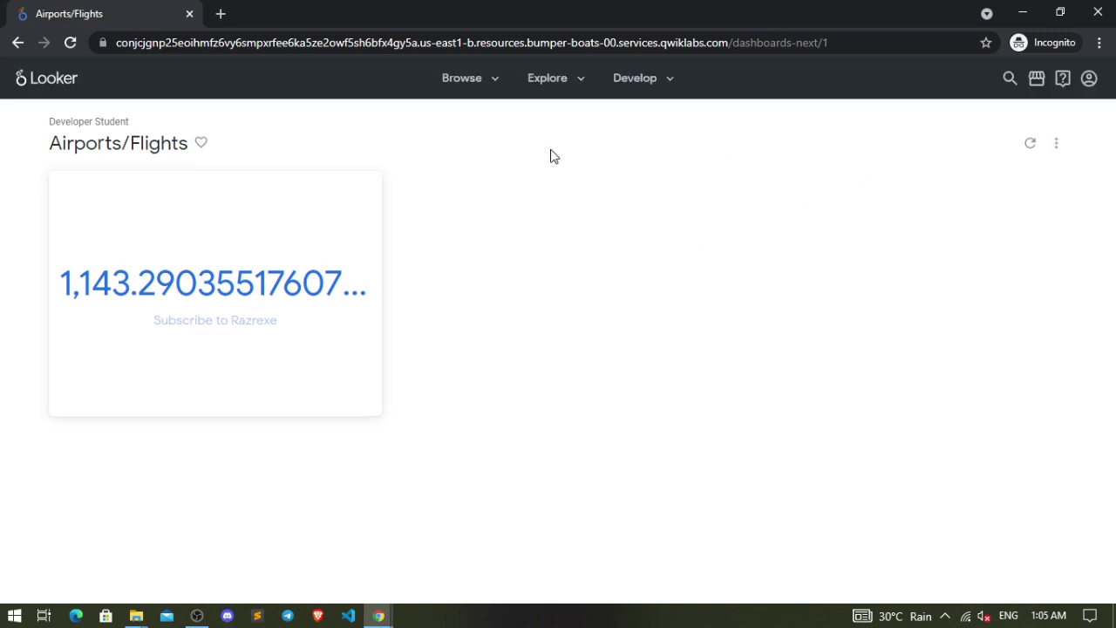
Go back to the Airports explore and rerun the Qwiklabs dashboard progress check
click(19, 42)
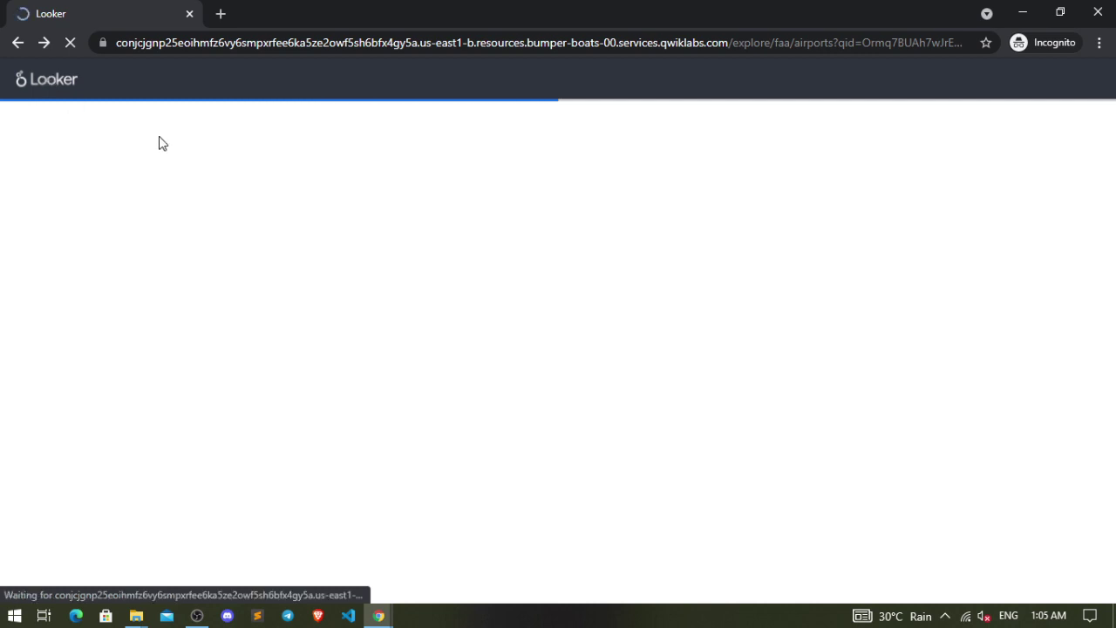
mouse_move(379, 616)
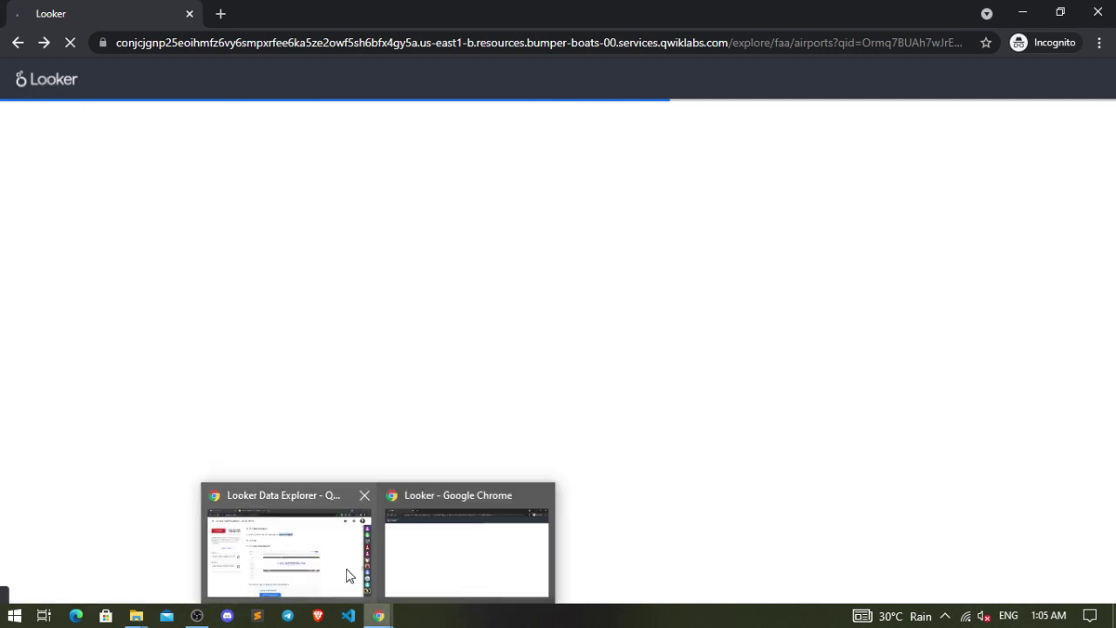
click(330, 565)
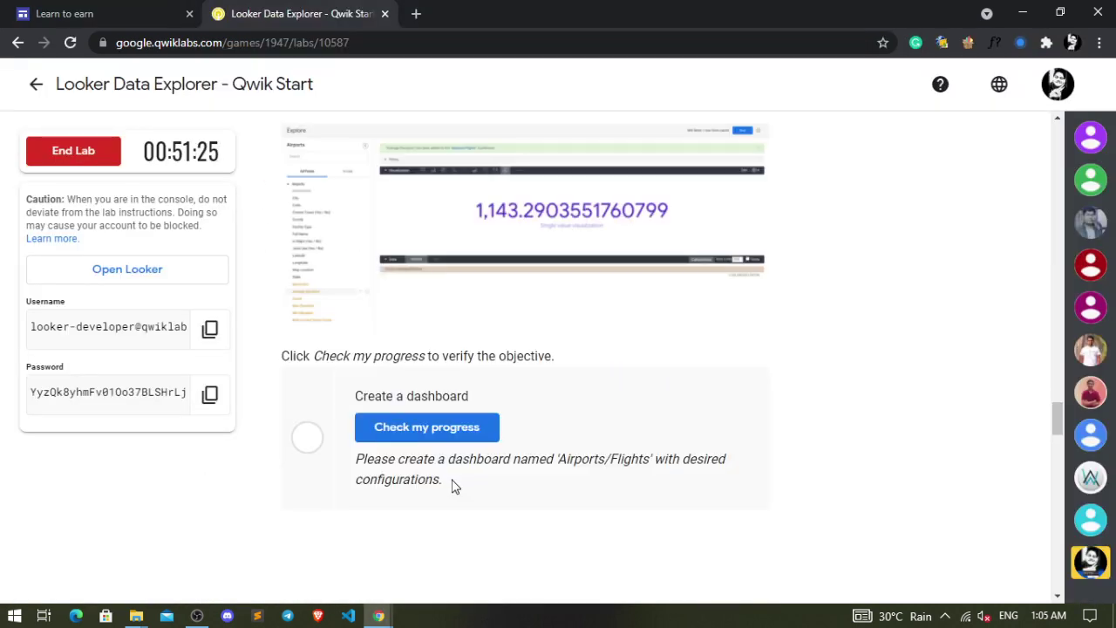
click(455, 416)
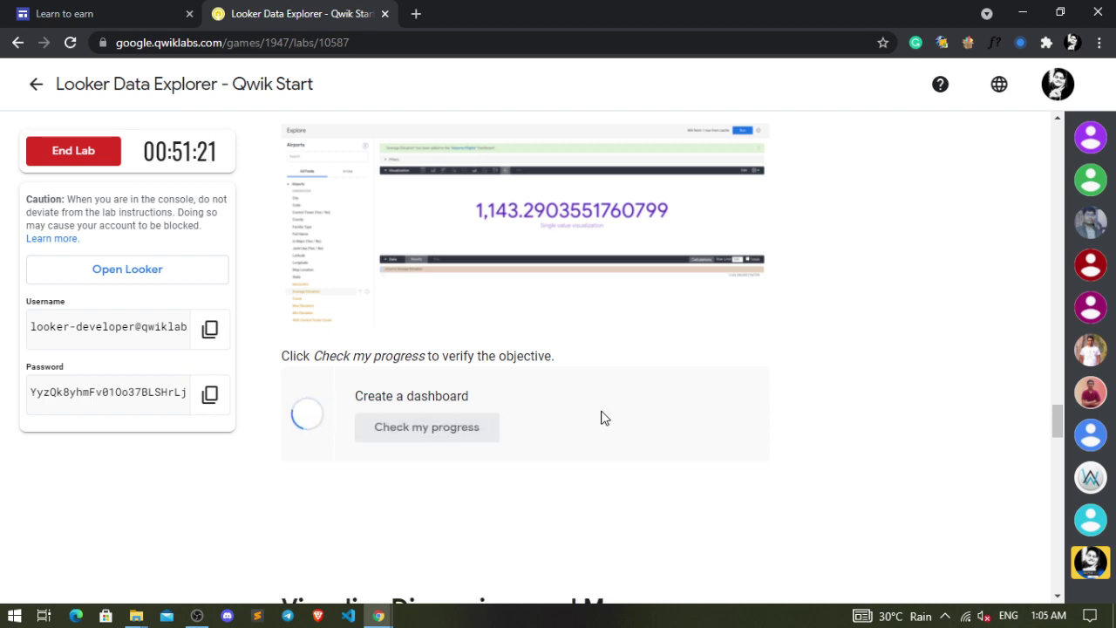
Read the next lab section, then return to the Looker window
scroll(600, 417, down, 4)
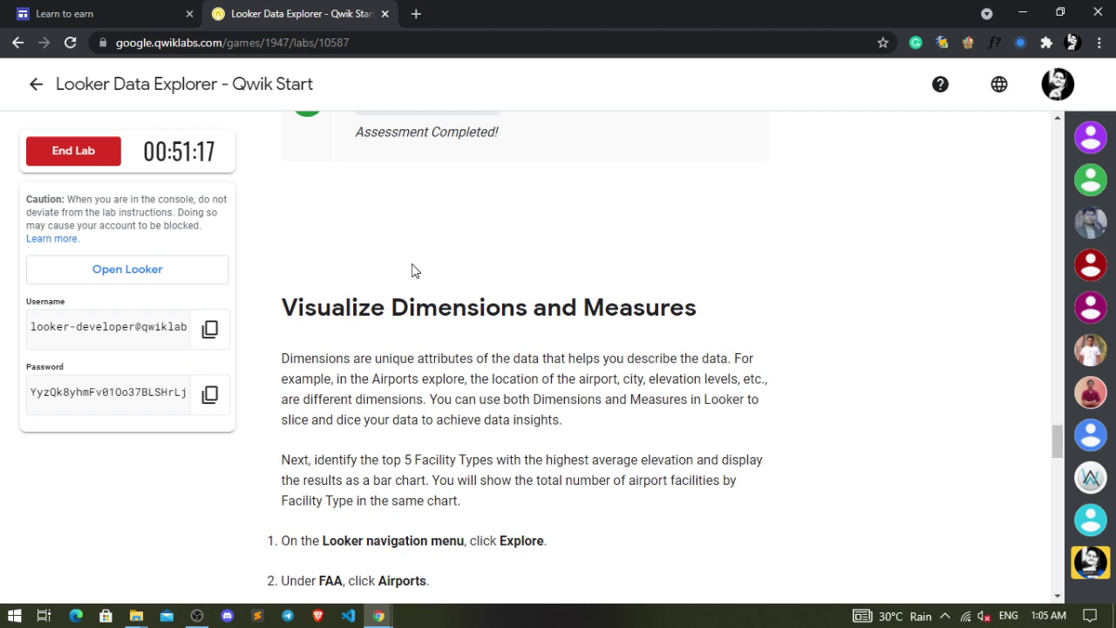
scroll(456, 227, down, 3)
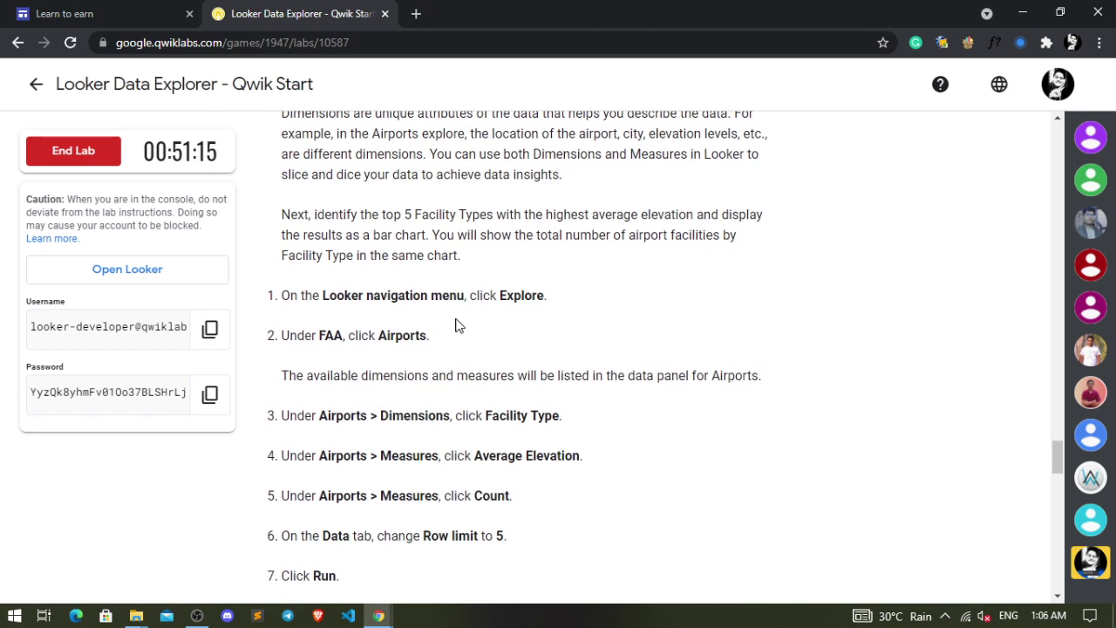
scroll(460, 325, up, 2)
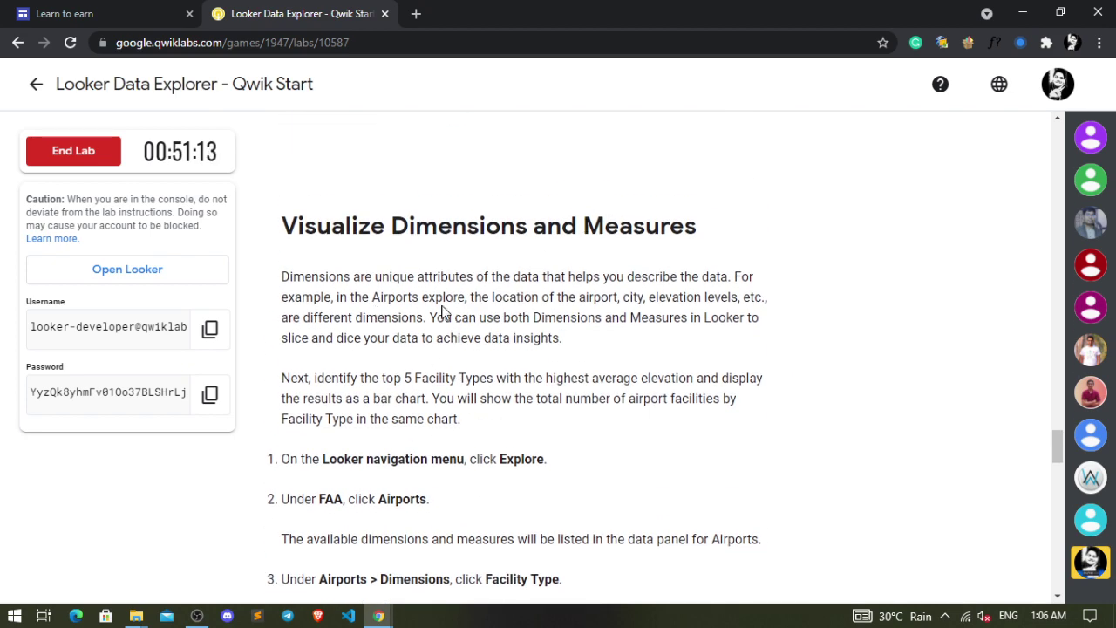
drag(331, 461, 548, 463)
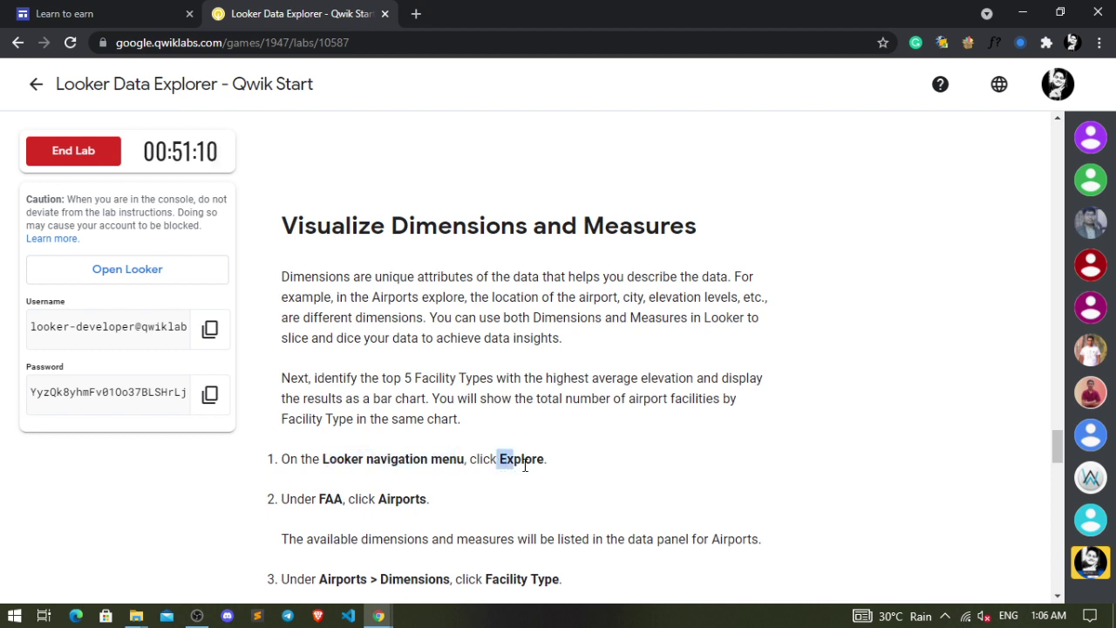
click(574, 450)
scroll(571, 450, down, 1)
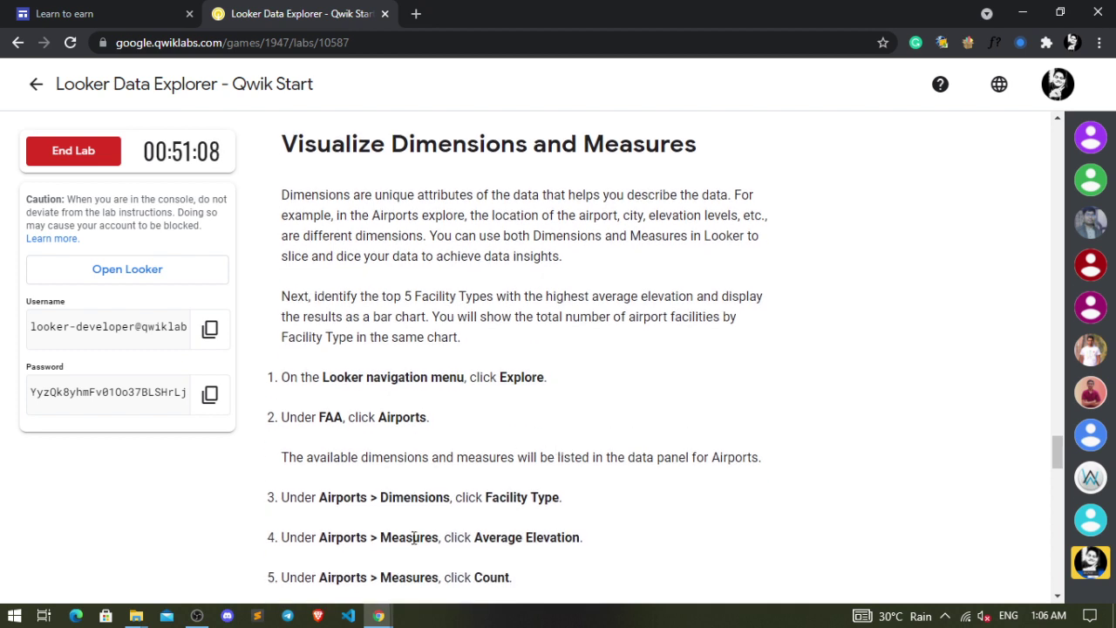
key(alt+Tab)
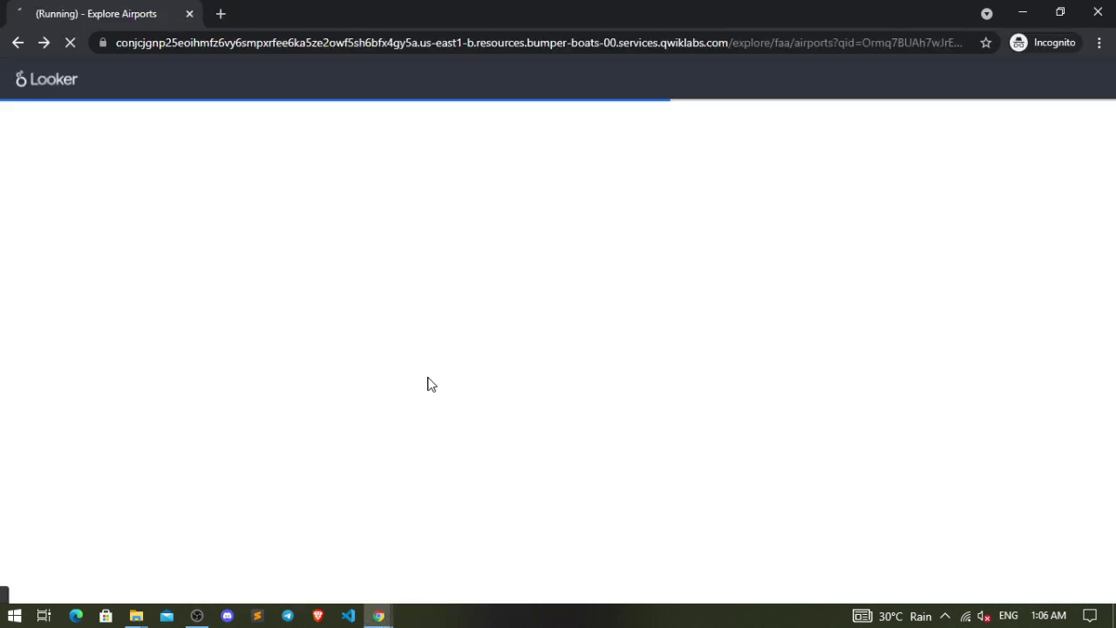
Open a fresh, blank FAA Airports explore from the Explore menu
click(548, 91)
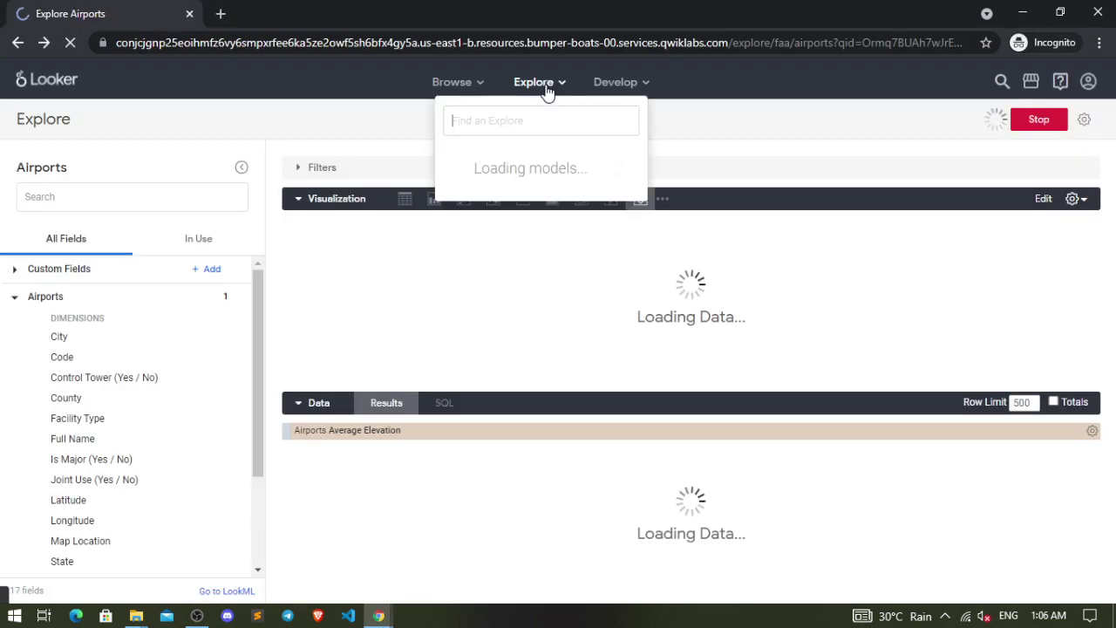
mouse_move(379, 615)
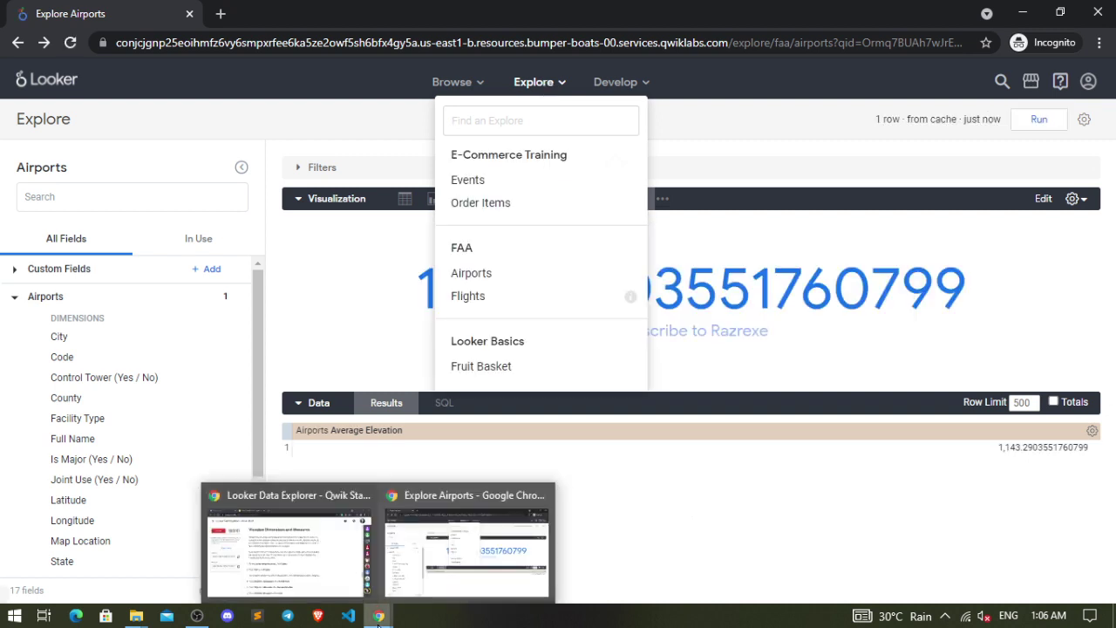
click(315, 589)
click(316, 589)
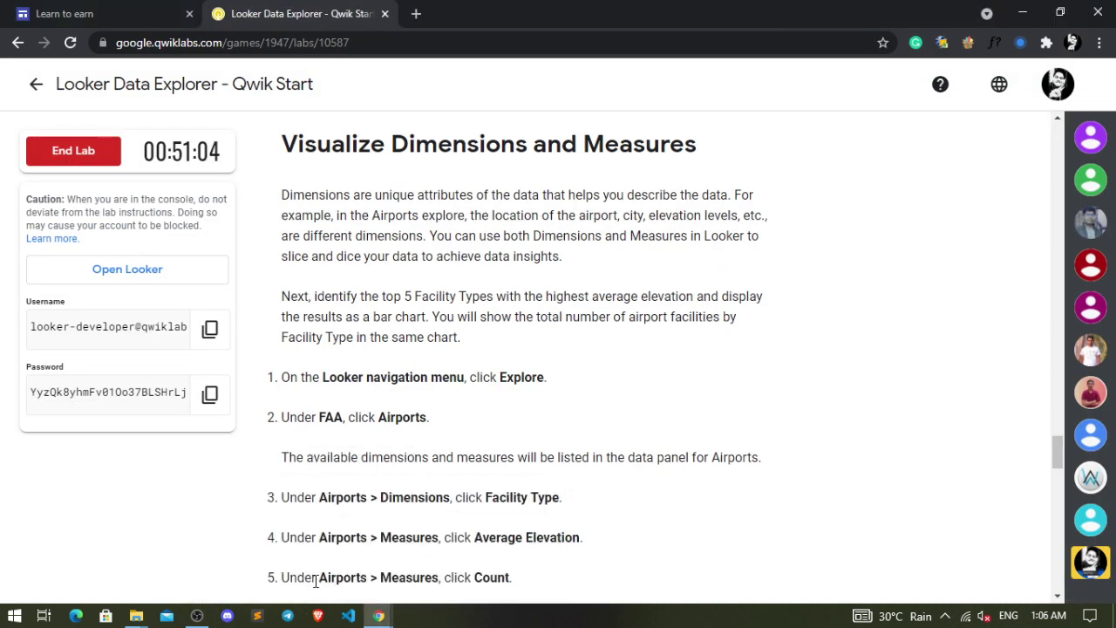
scroll(341, 420, down, 2)
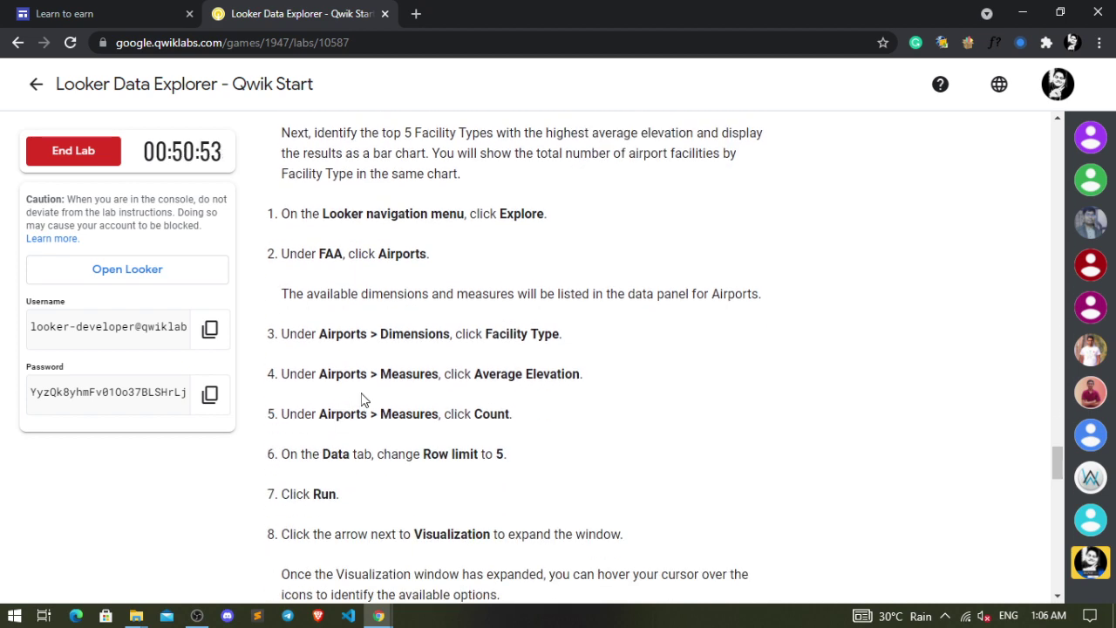
drag(367, 334, 579, 347)
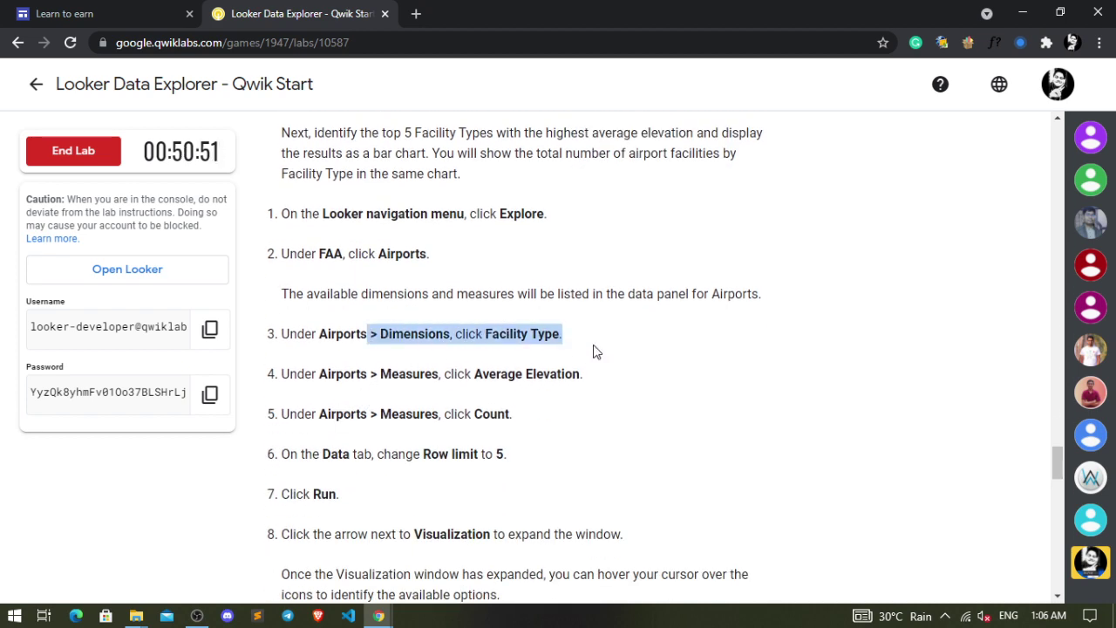
click(621, 352)
mouse_move(383, 617)
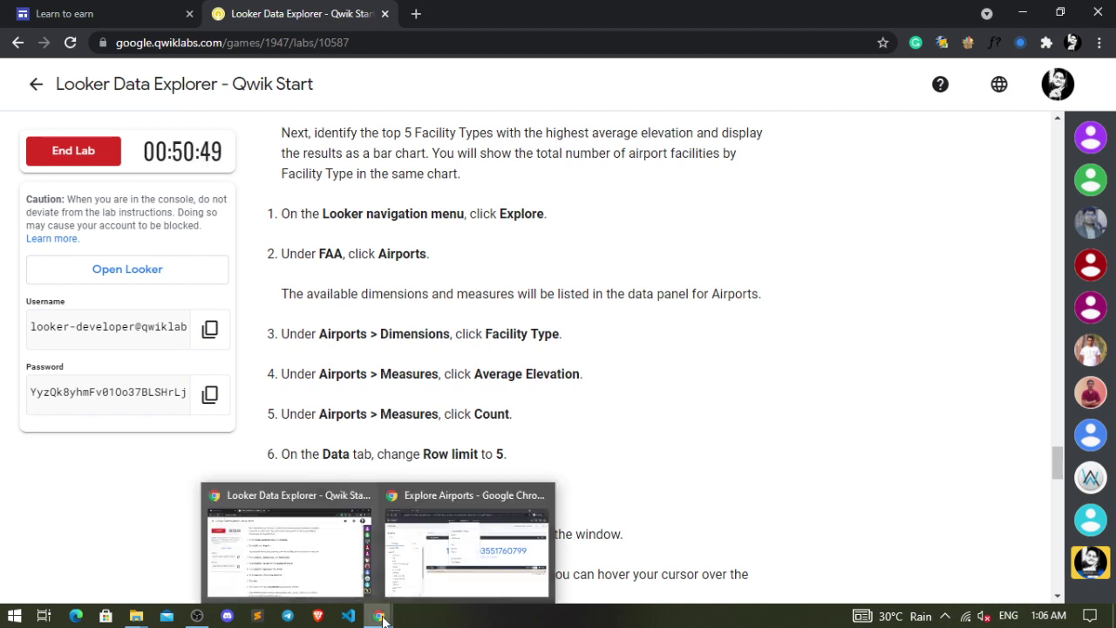
click(414, 568)
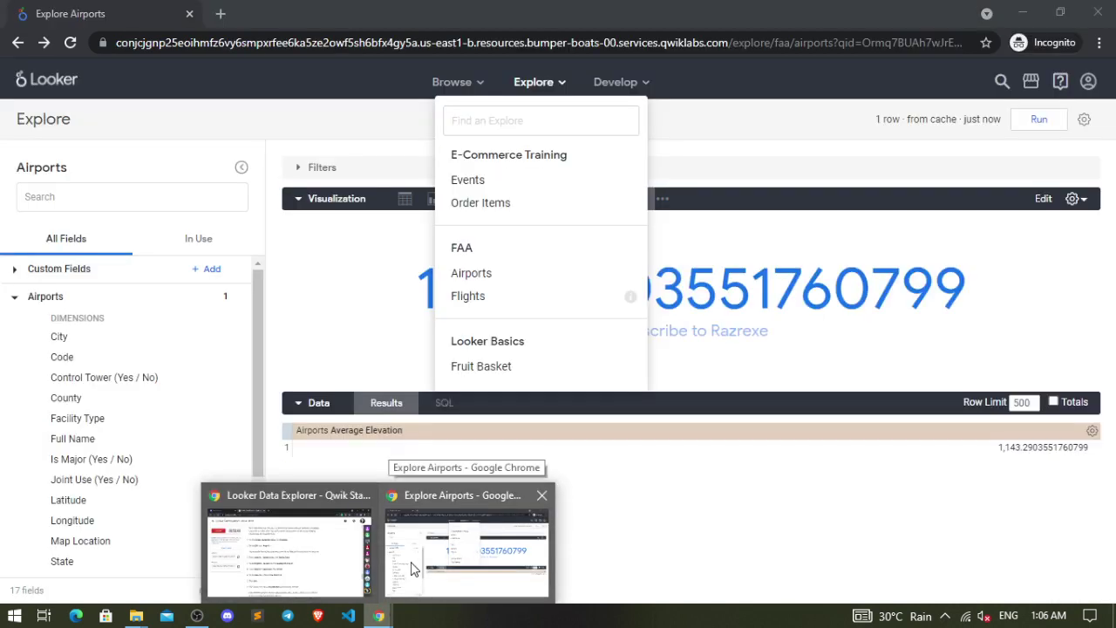
click(414, 568)
click(495, 274)
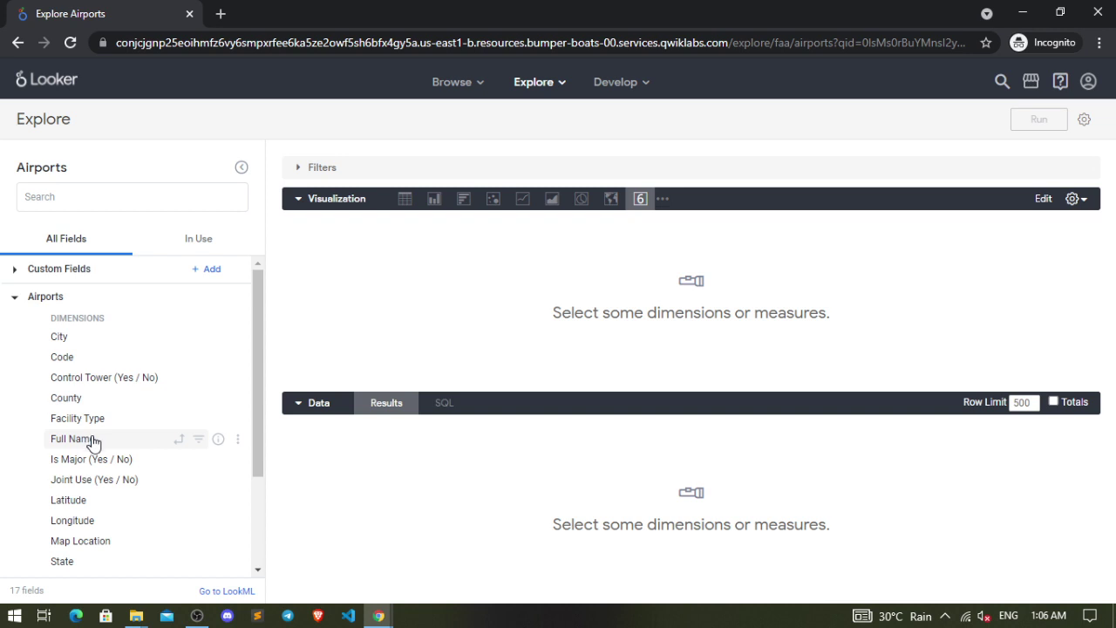
Add Facility Type as the query dimension, then find the Measures step in the lab
key(alt+Tab)
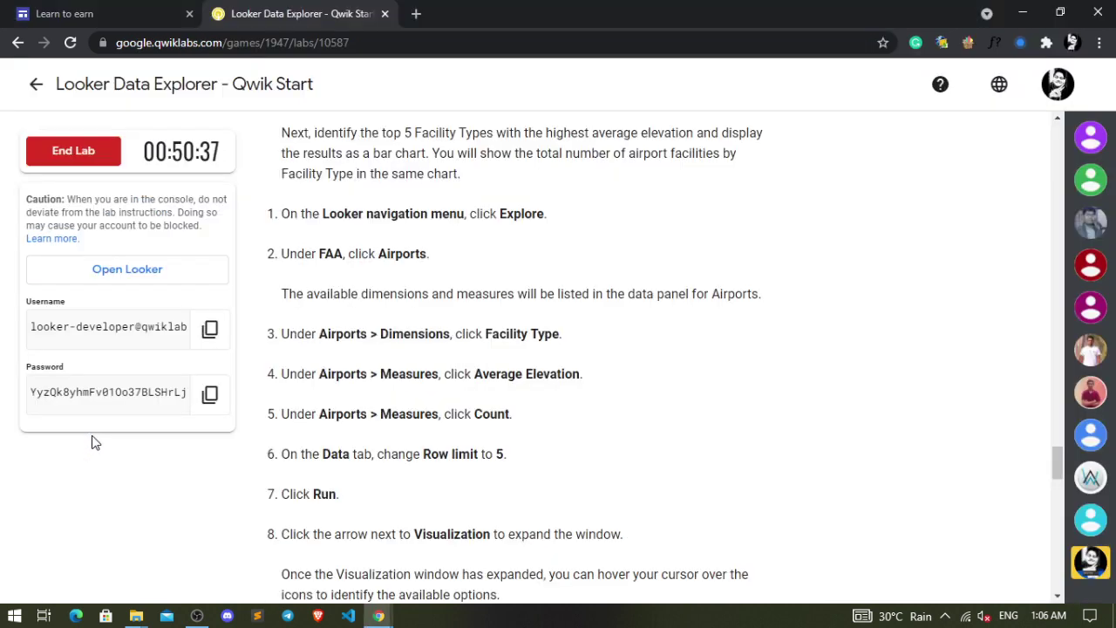
drag(488, 334, 595, 341)
key(alt+Tab)
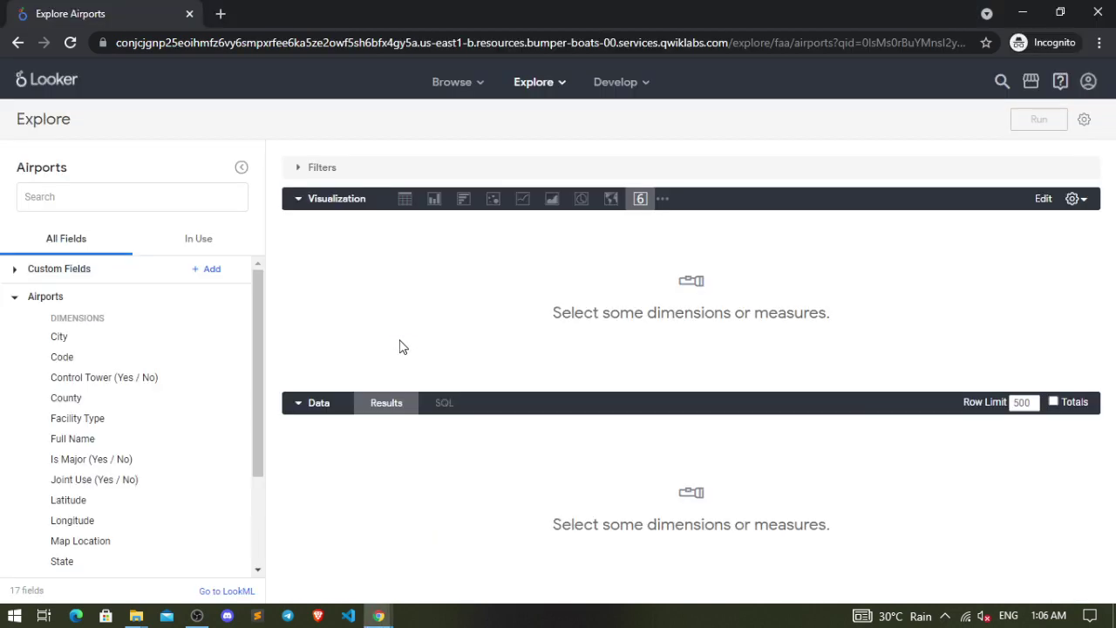
click(94, 423)
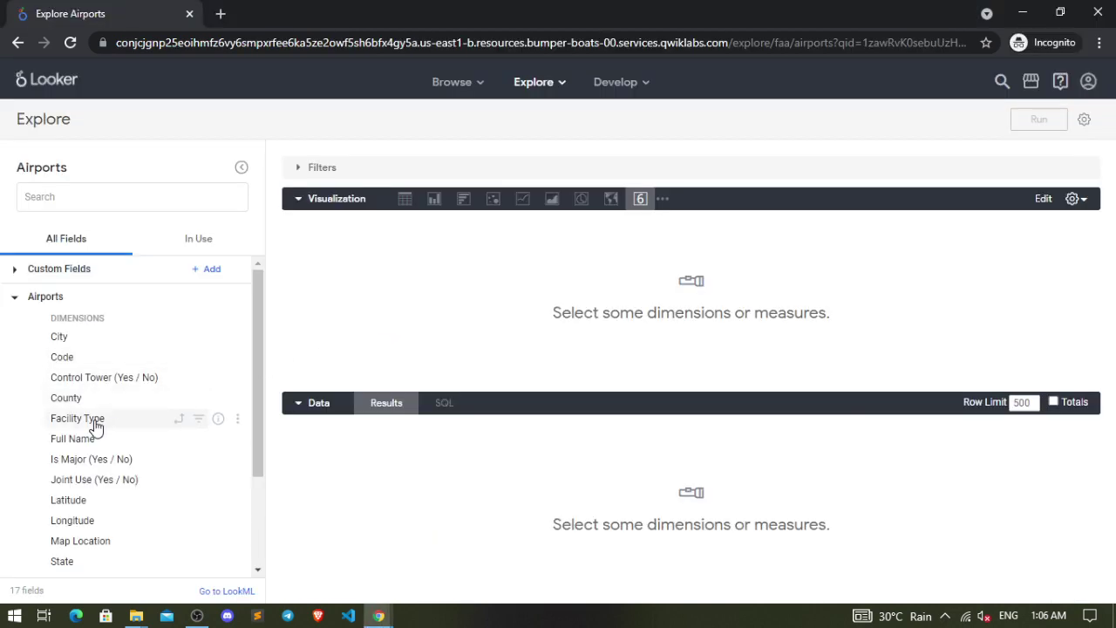
key(alt+Tab)
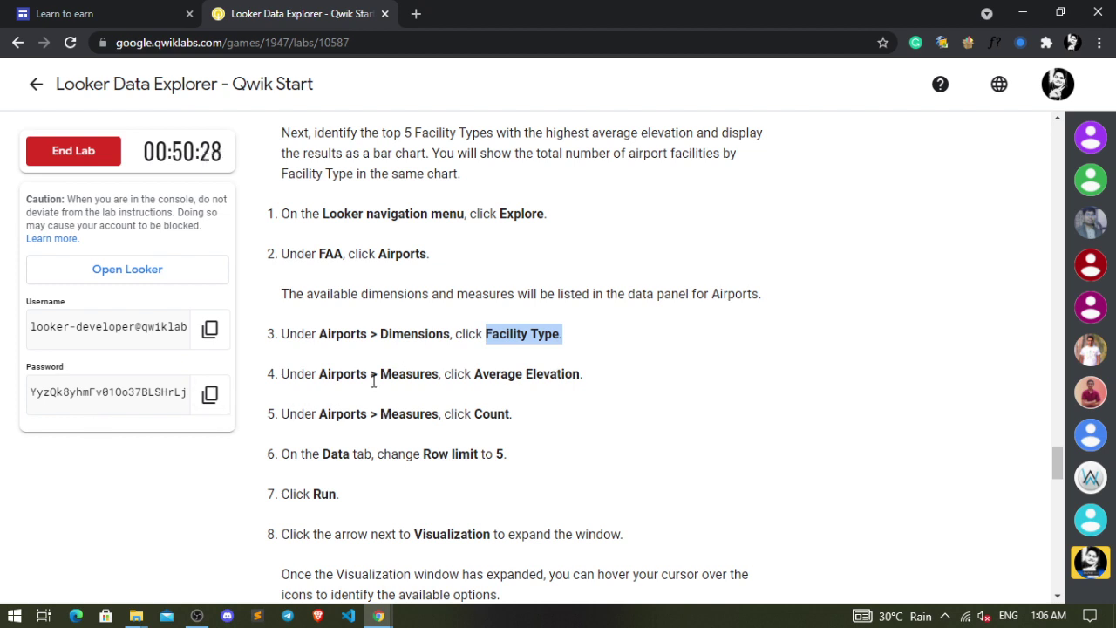
drag(377, 381, 439, 381)
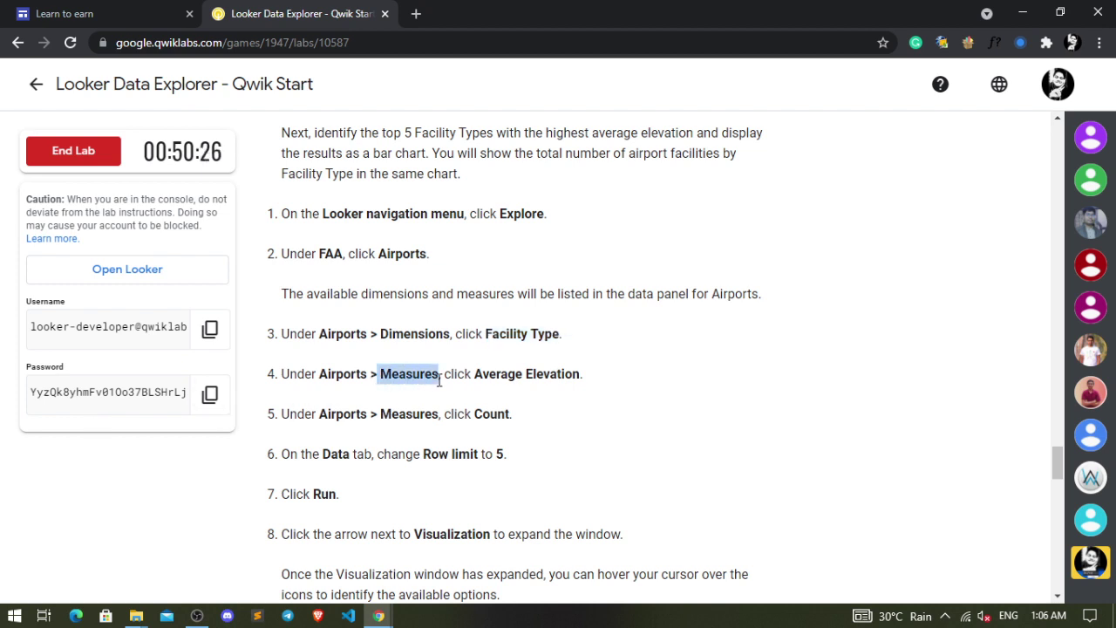
drag(442, 380, 438, 381)
key(alt+Tab)
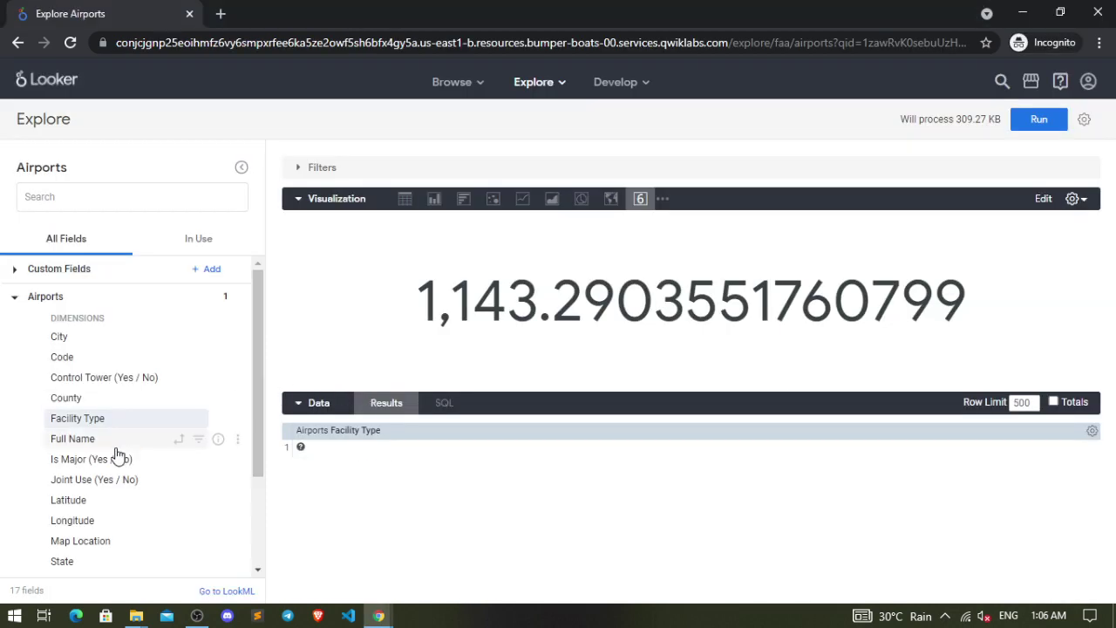
scroll(118, 455, down, 1)
scroll(116, 456, down, 1)
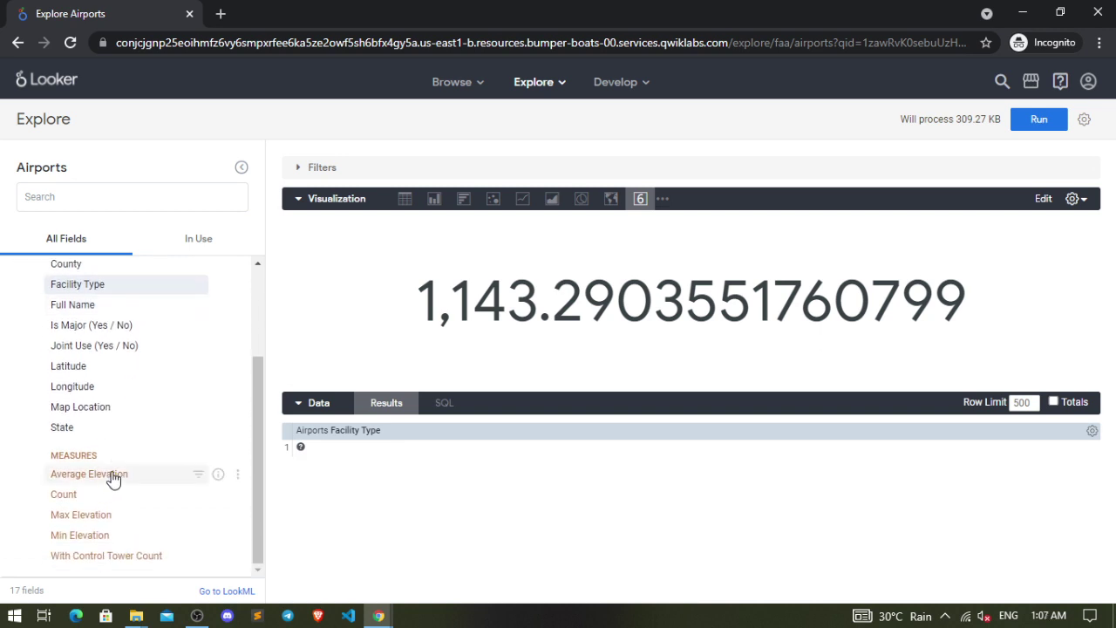
Add Average Elevation from Airports Measures to the query alongside Facility Type
click(113, 476)
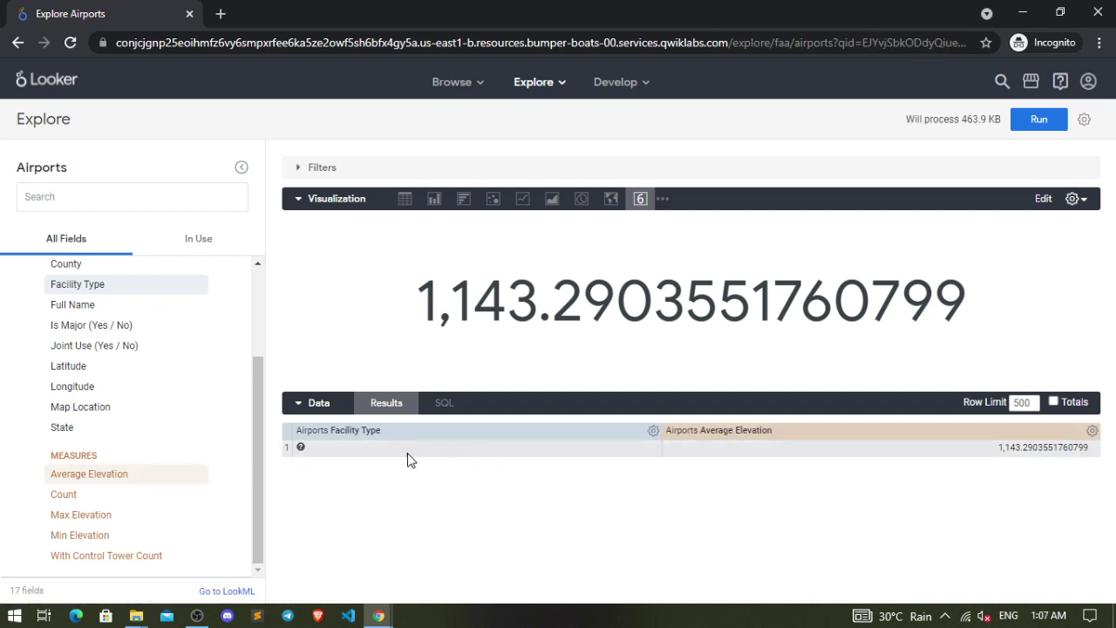
key(alt+Tab)
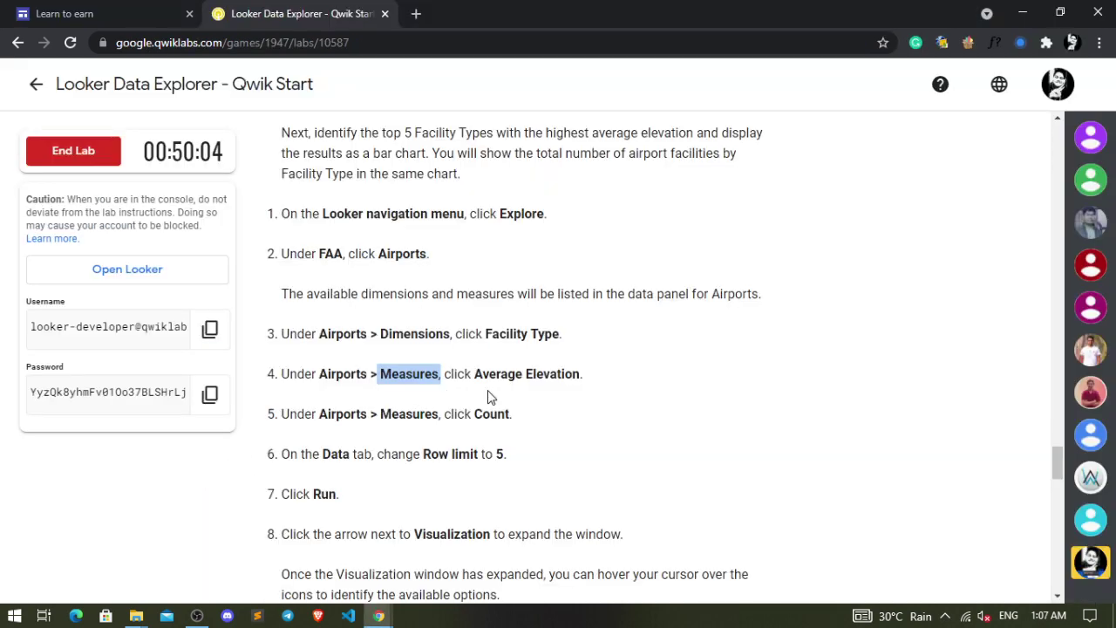
key(alt+Tab)
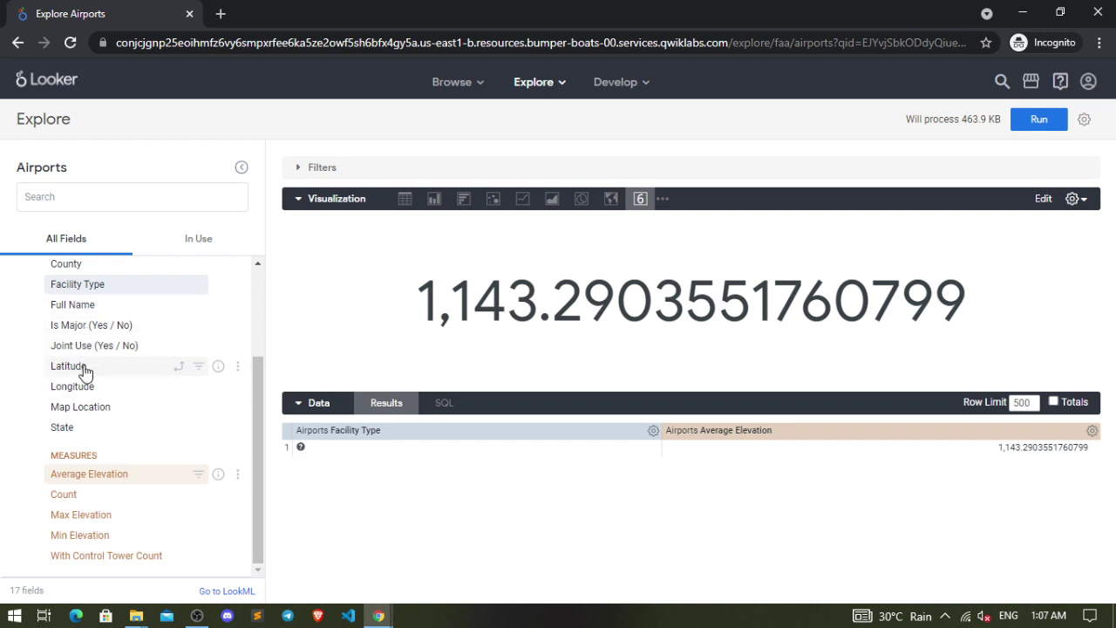
scroll(82, 371, up, 2)
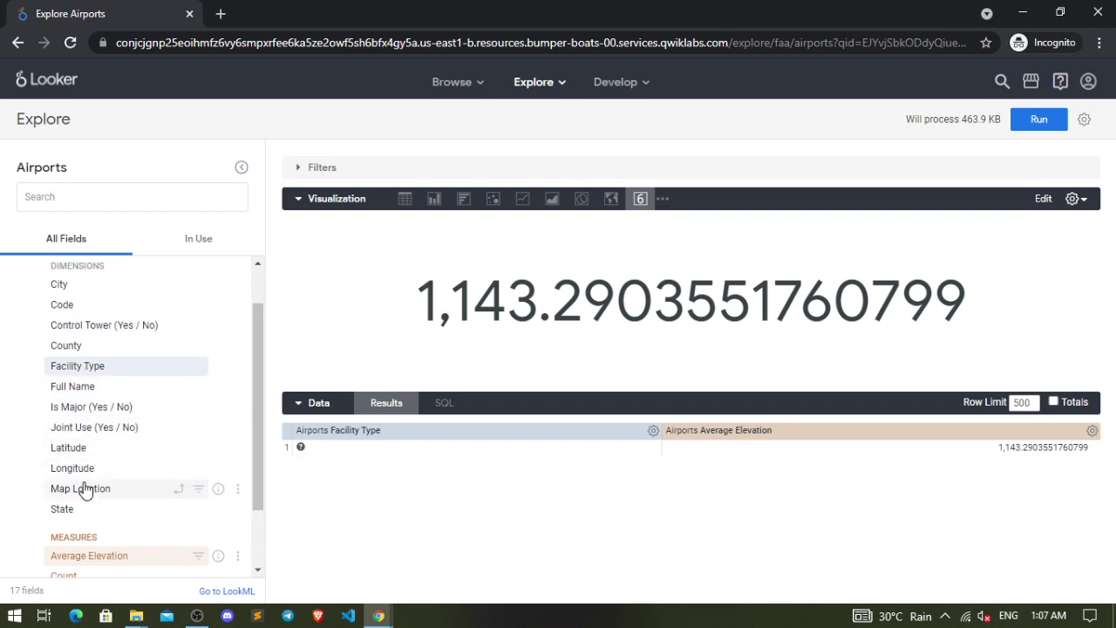
scroll(92, 536, down, 2)
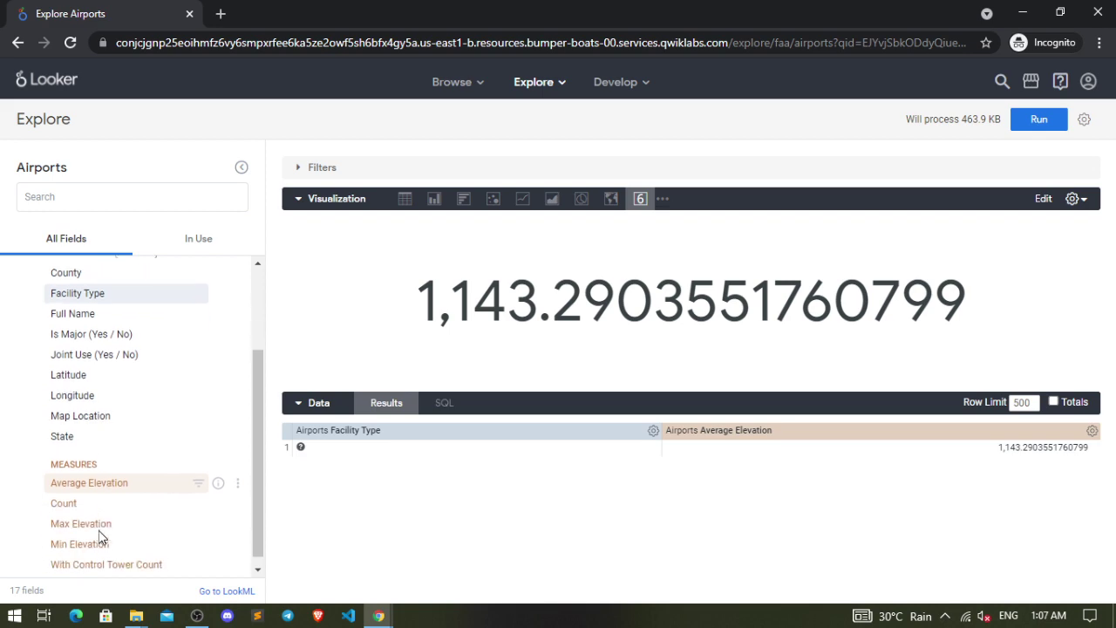
key(alt+Tab)
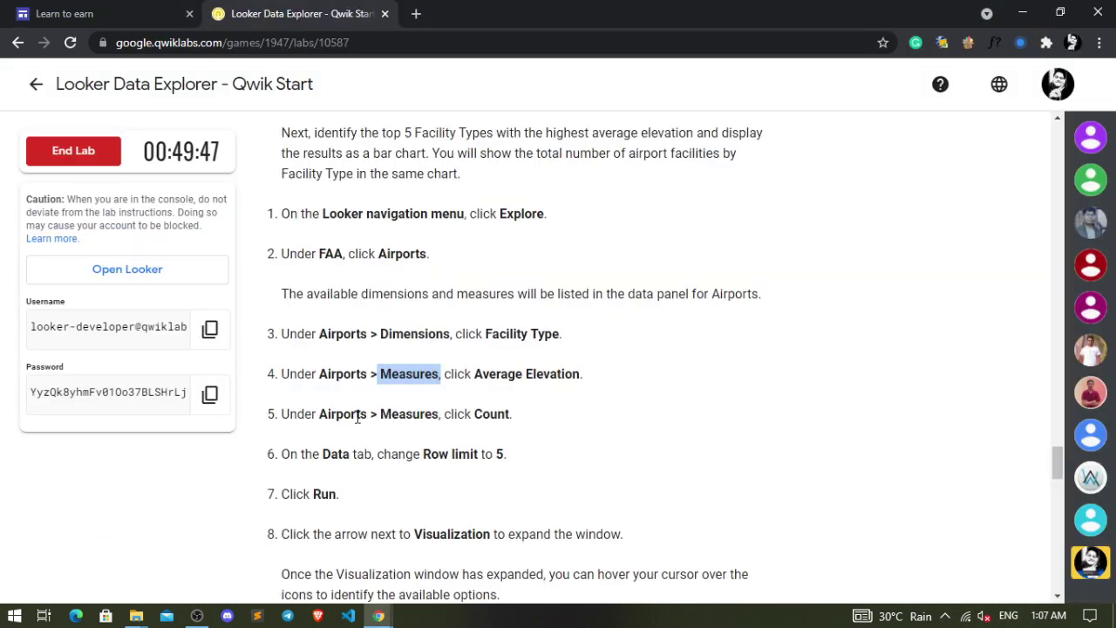
key(alt+Tab)
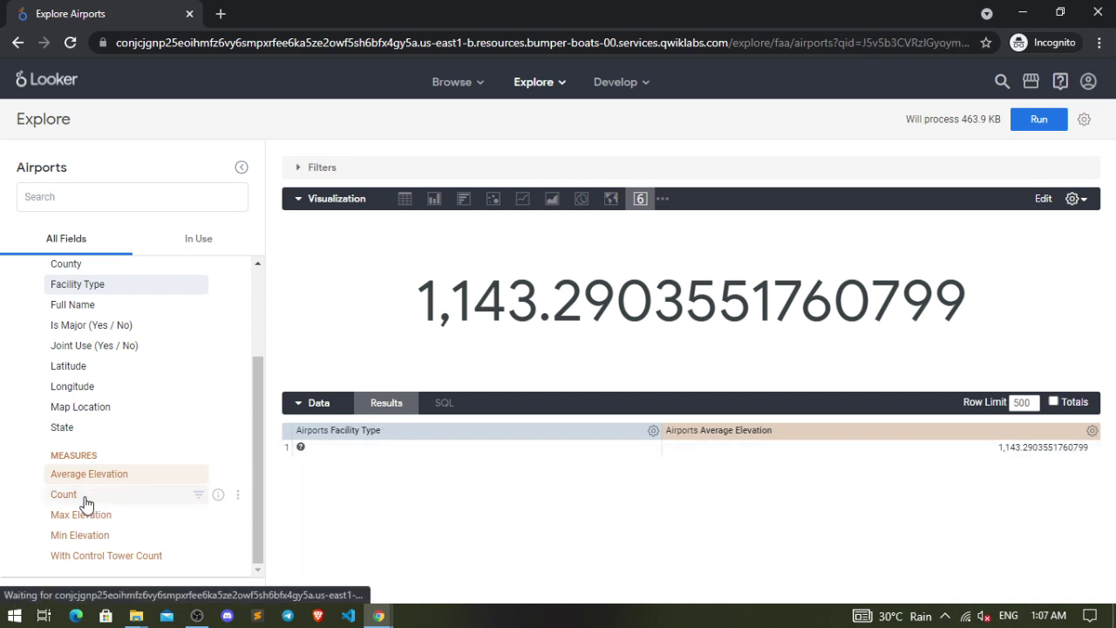
Add the Count measure, sort by Average Elevation, then remove Average Elevation from the query
click(82, 495)
click(793, 440)
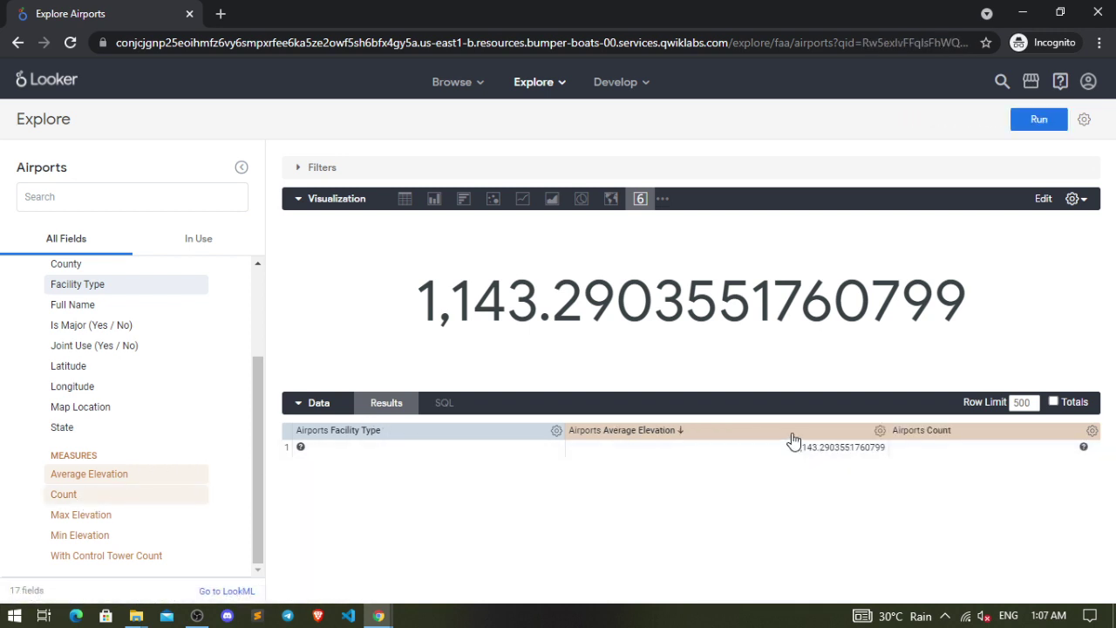
click(879, 431)
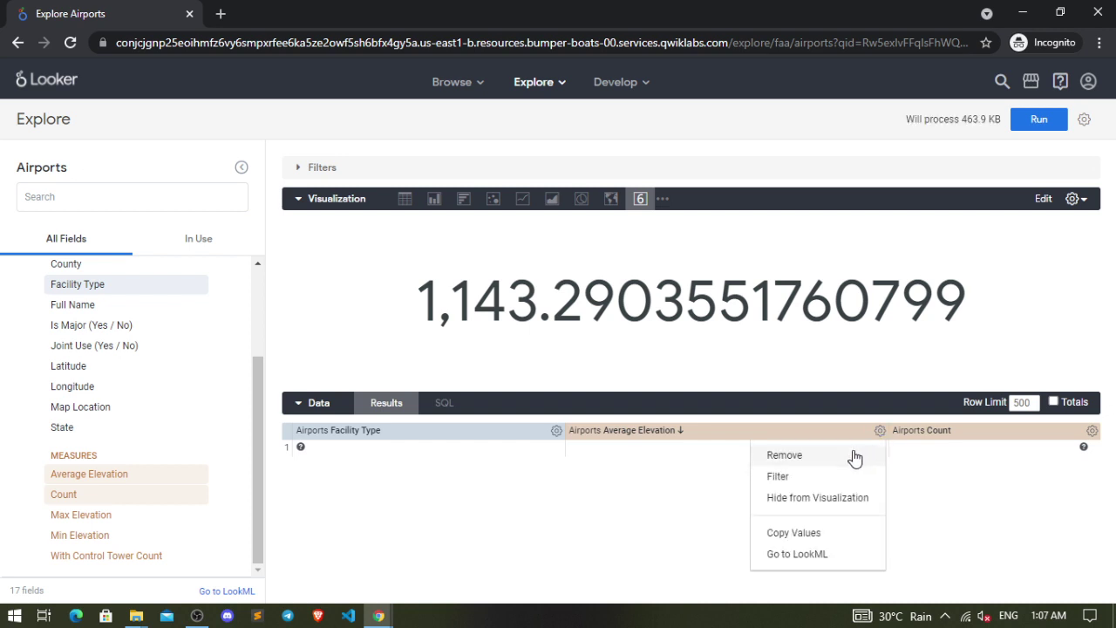
click(824, 461)
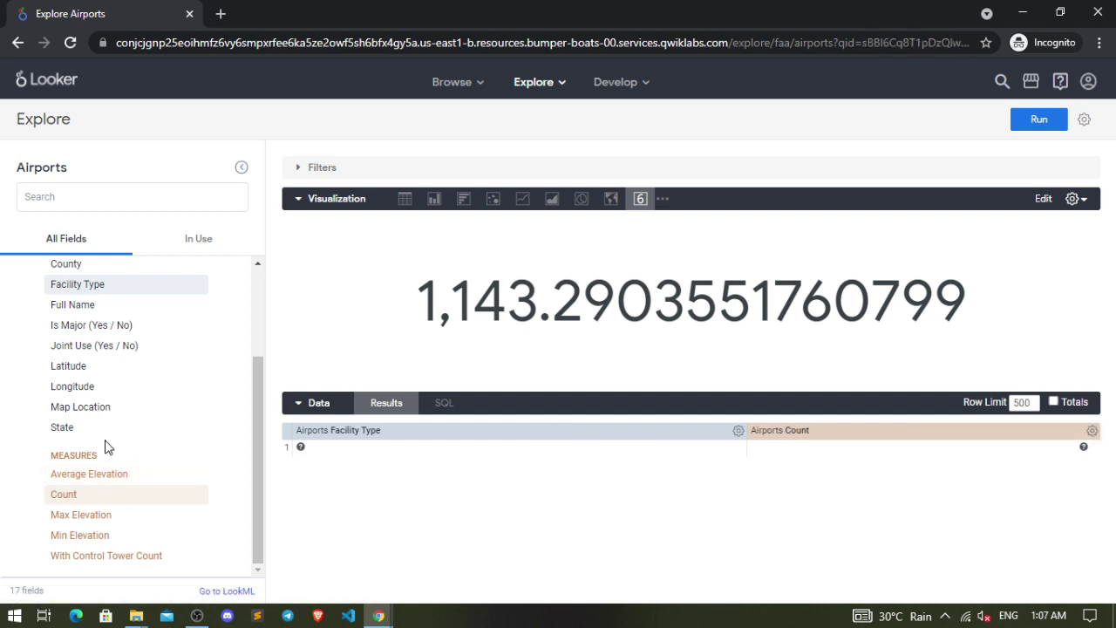
Check the lab's row limit of 5 and collapse then re-expand the data panel
key(alt+Tab)
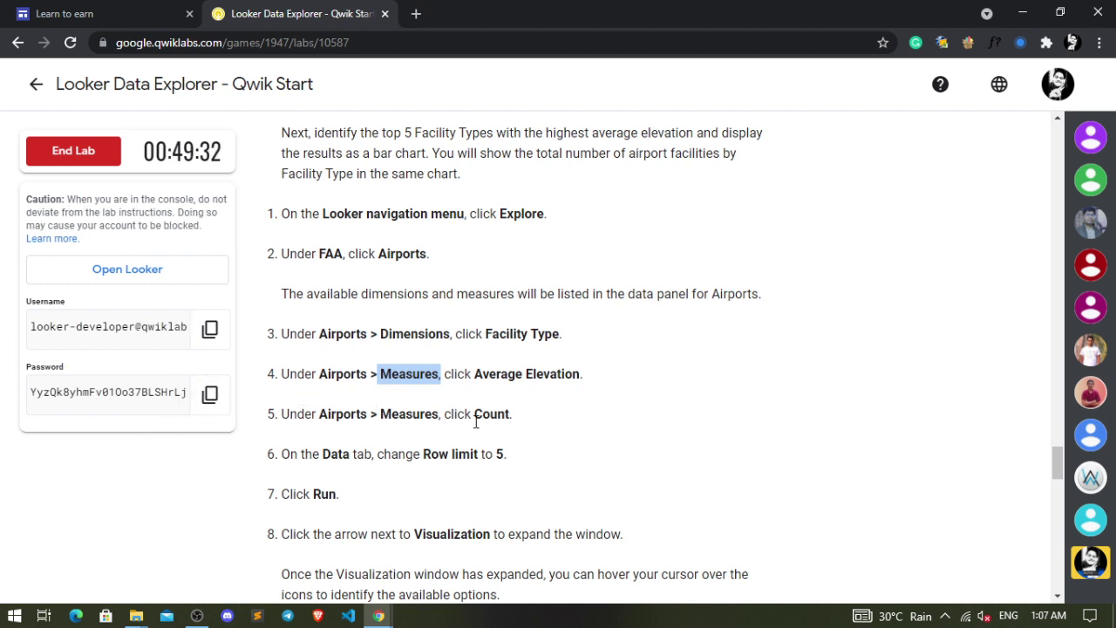
scroll(475, 421, down, 1)
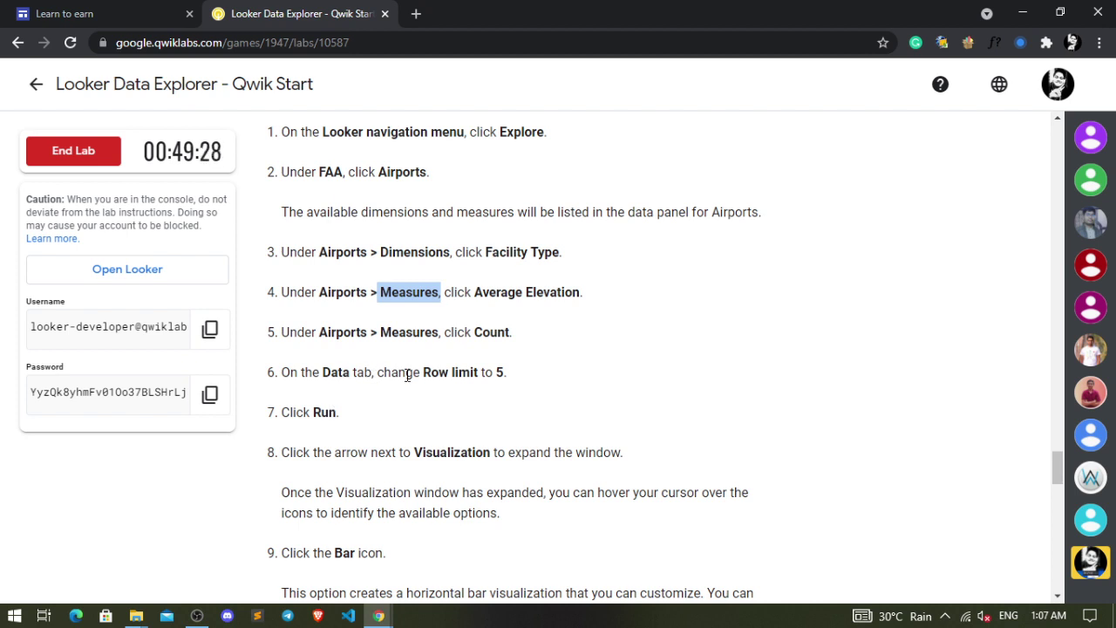
drag(408, 375, 510, 390)
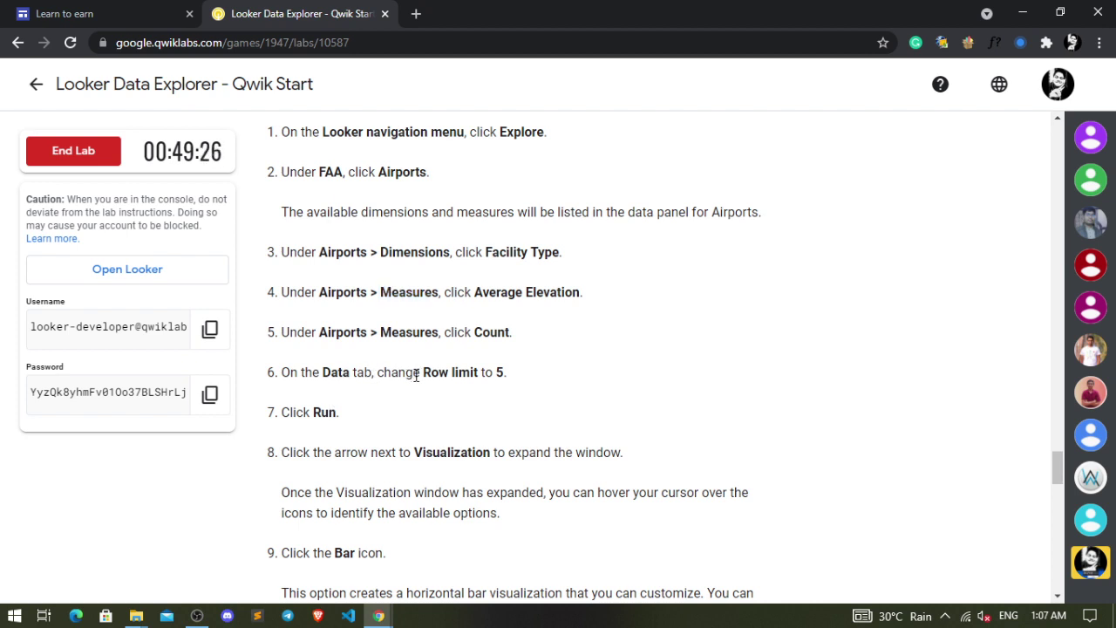
click(510, 390)
key(alt+Tab)
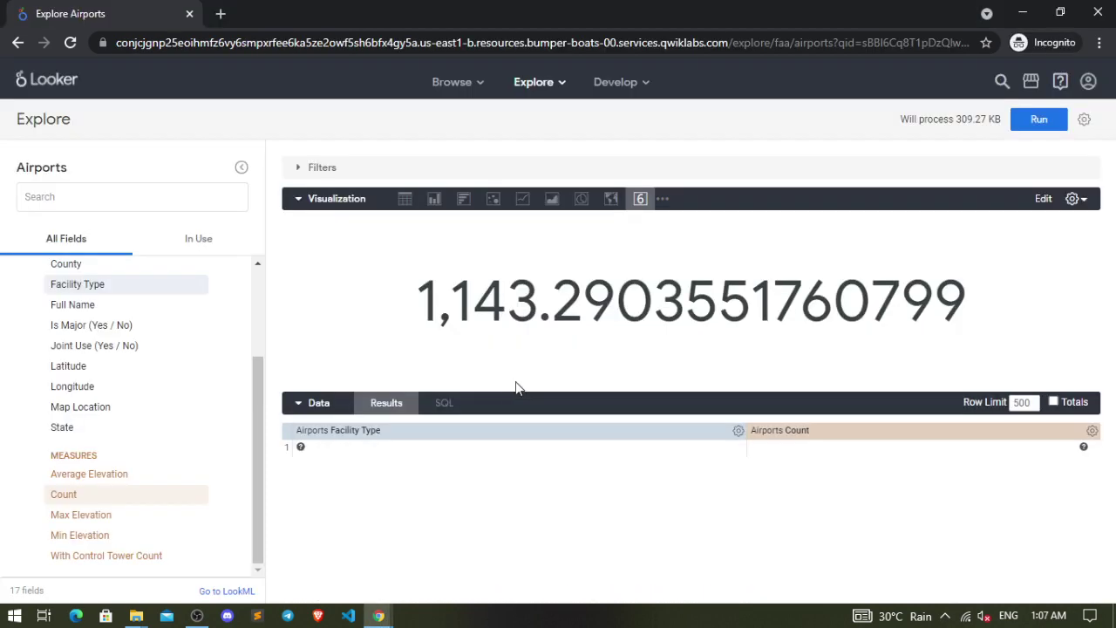
click(316, 403)
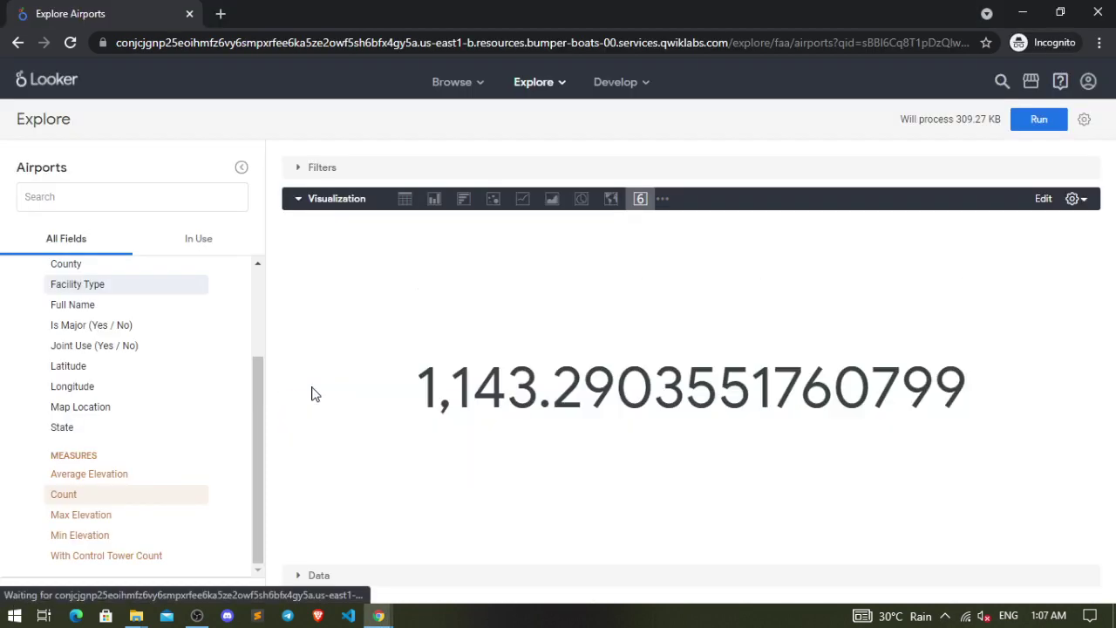
click(316, 577)
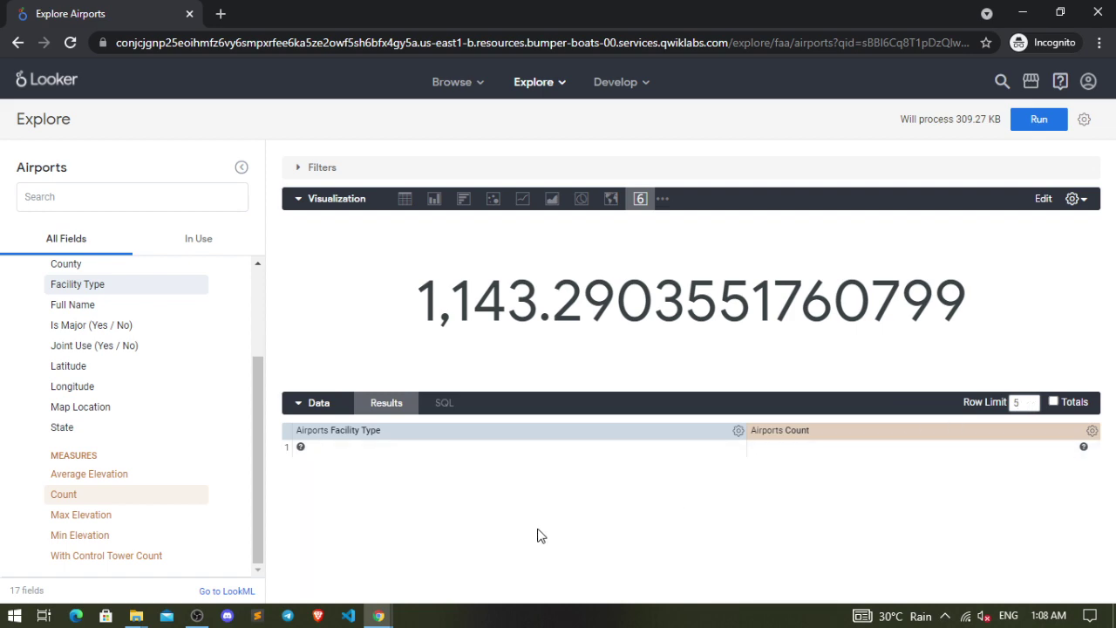
Run the query, returning the top five facility types led by AIRPORT at 13,925
mouse_move(378, 618)
click(288, 541)
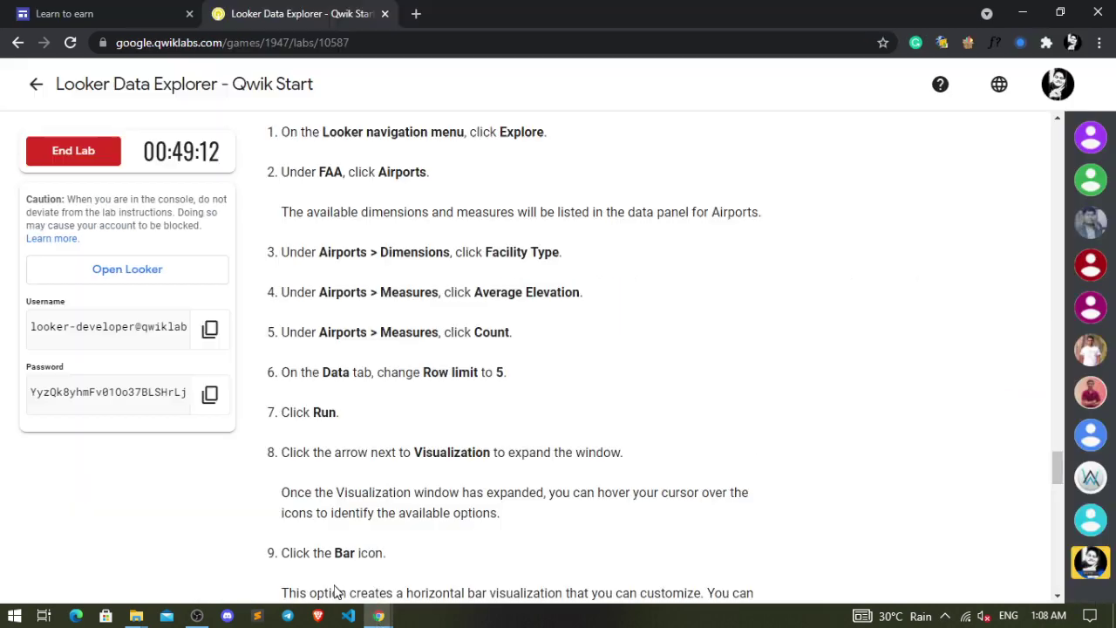
scroll(345, 370, down, 2)
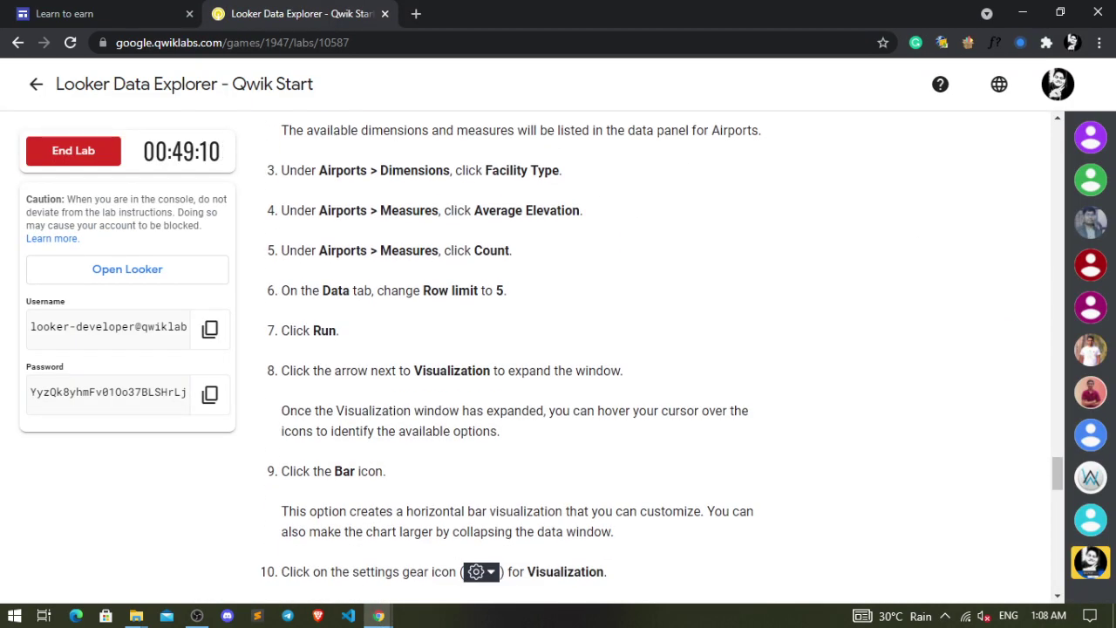
mouse_move(382, 617)
click(455, 581)
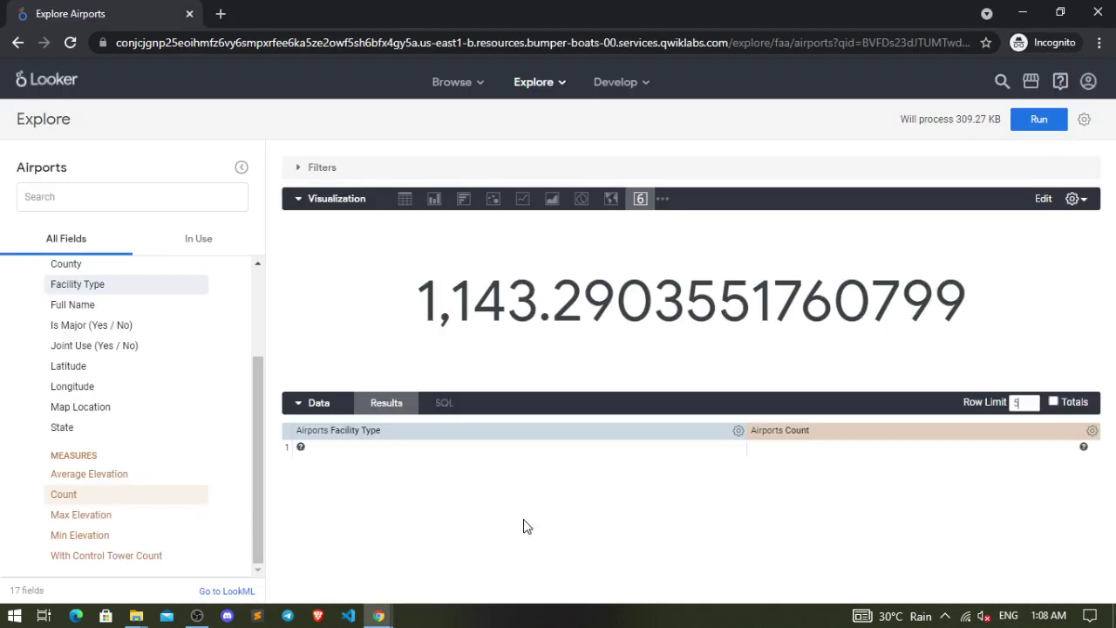
click(1044, 122)
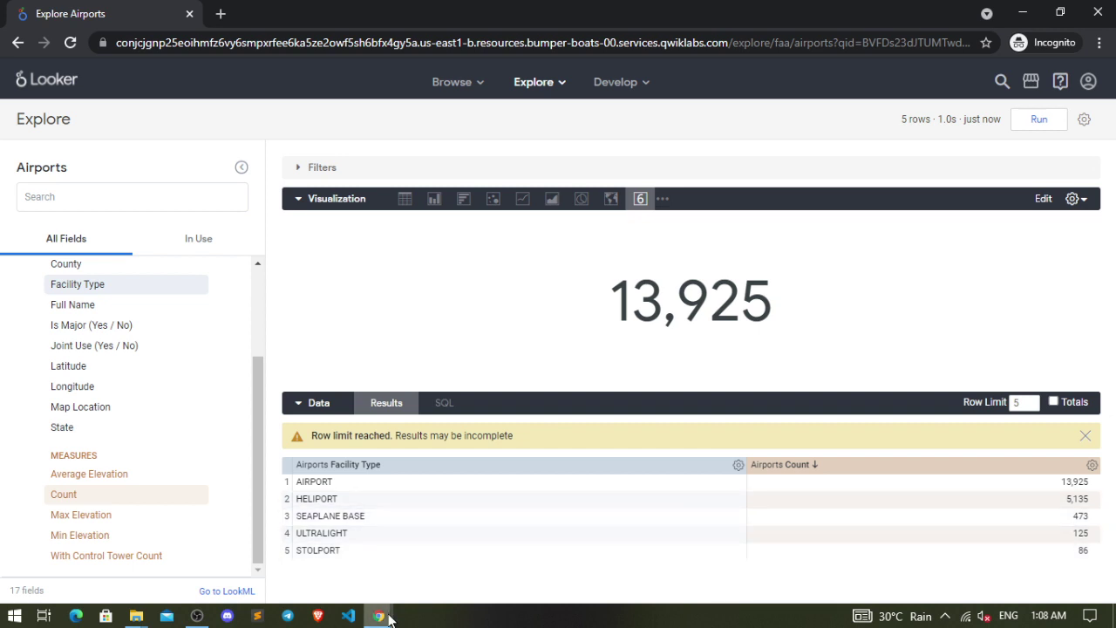
mouse_move(390, 619)
click(309, 565)
scroll(453, 451, down, 1)
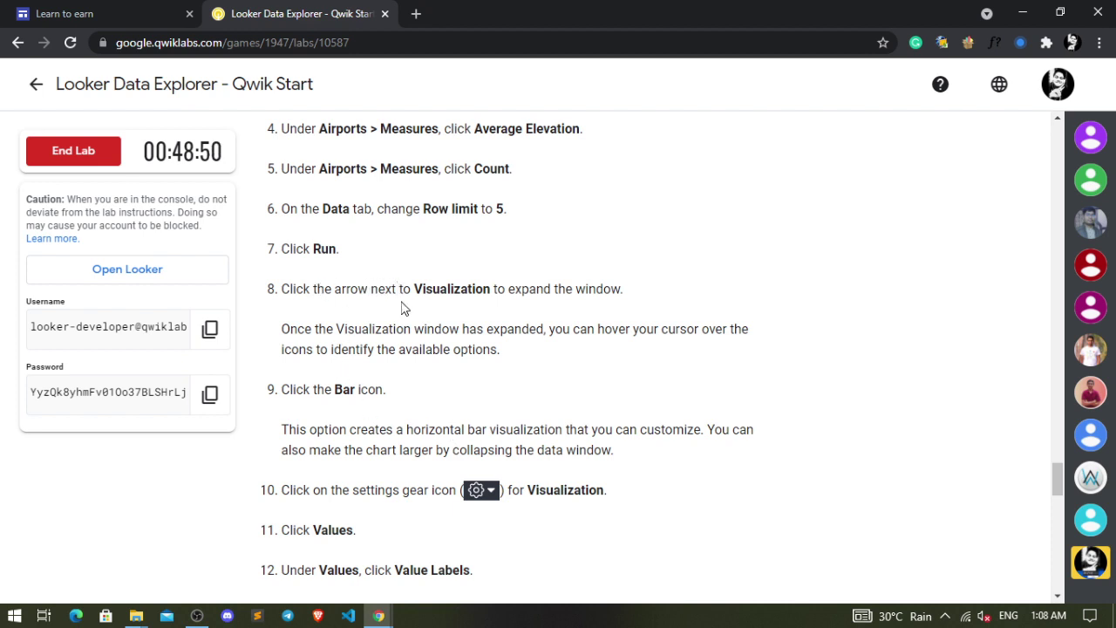
mouse_move(380, 615)
click(442, 572)
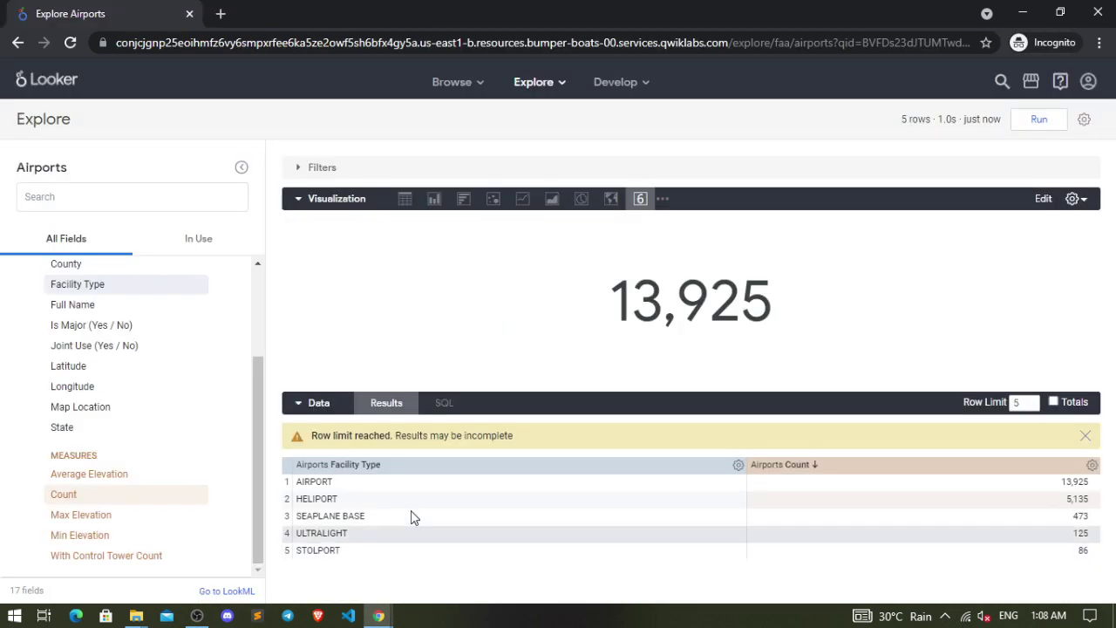
click(307, 208)
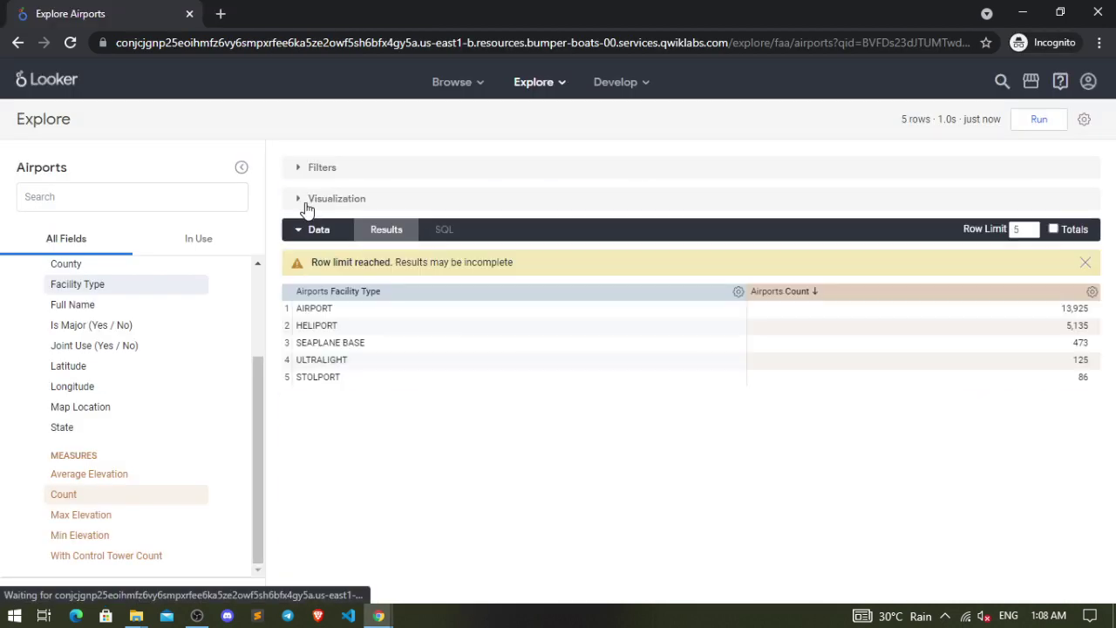
click(307, 208)
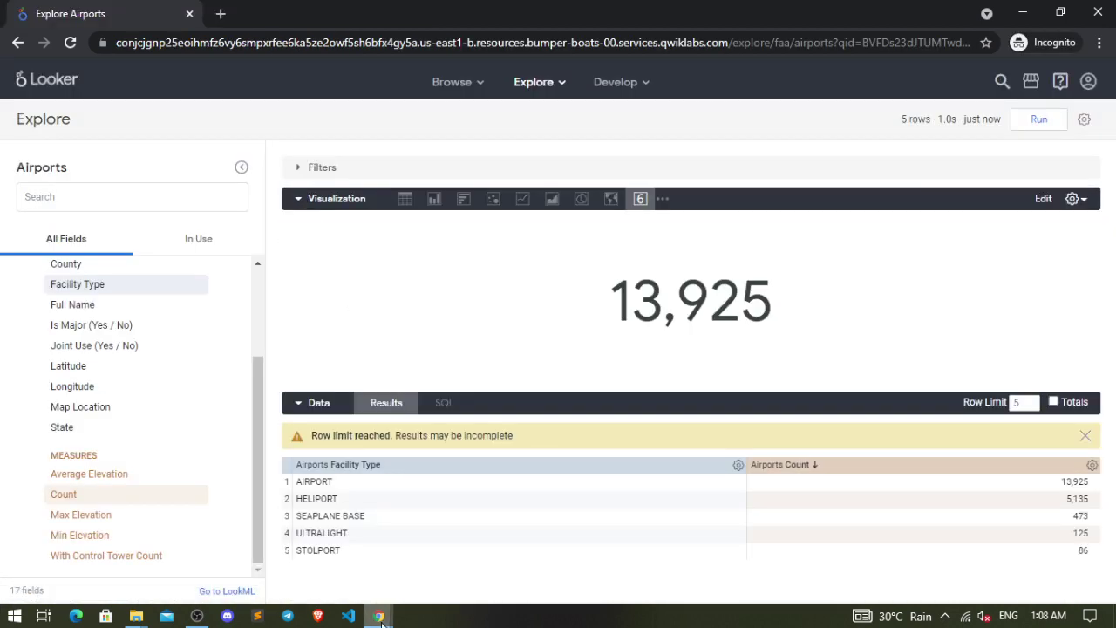
mouse_move(381, 619)
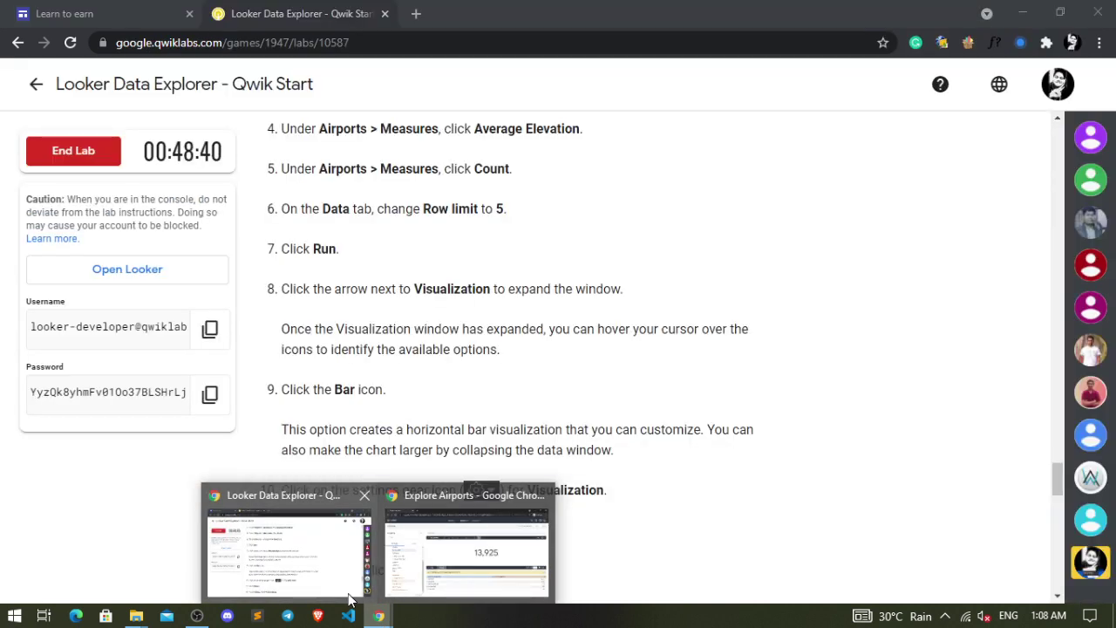
click(347, 582)
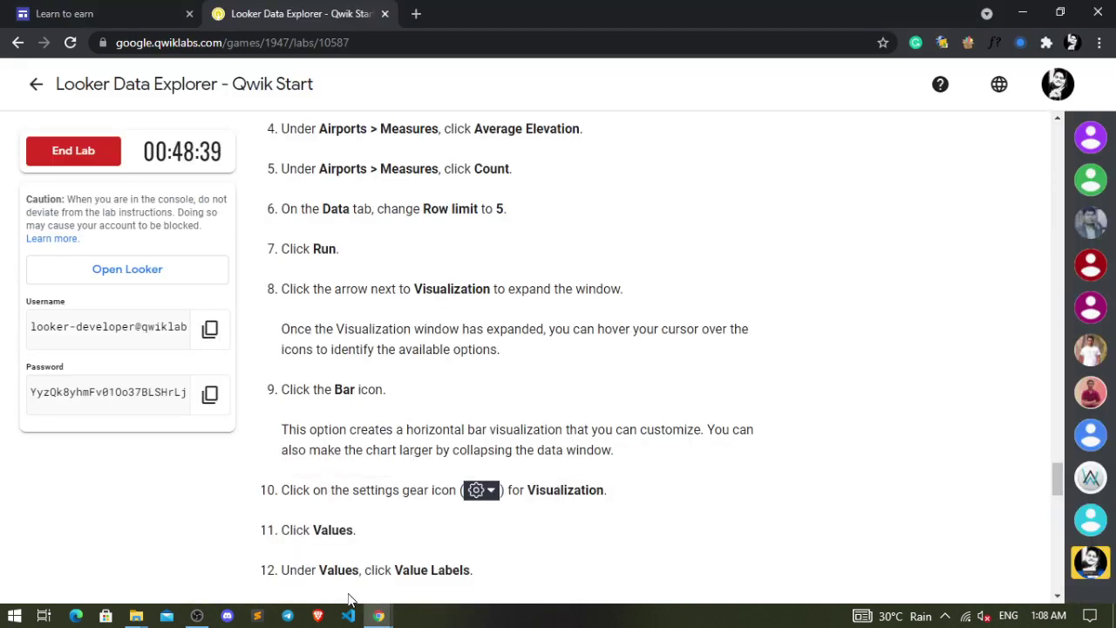
scroll(401, 541, down, 1)
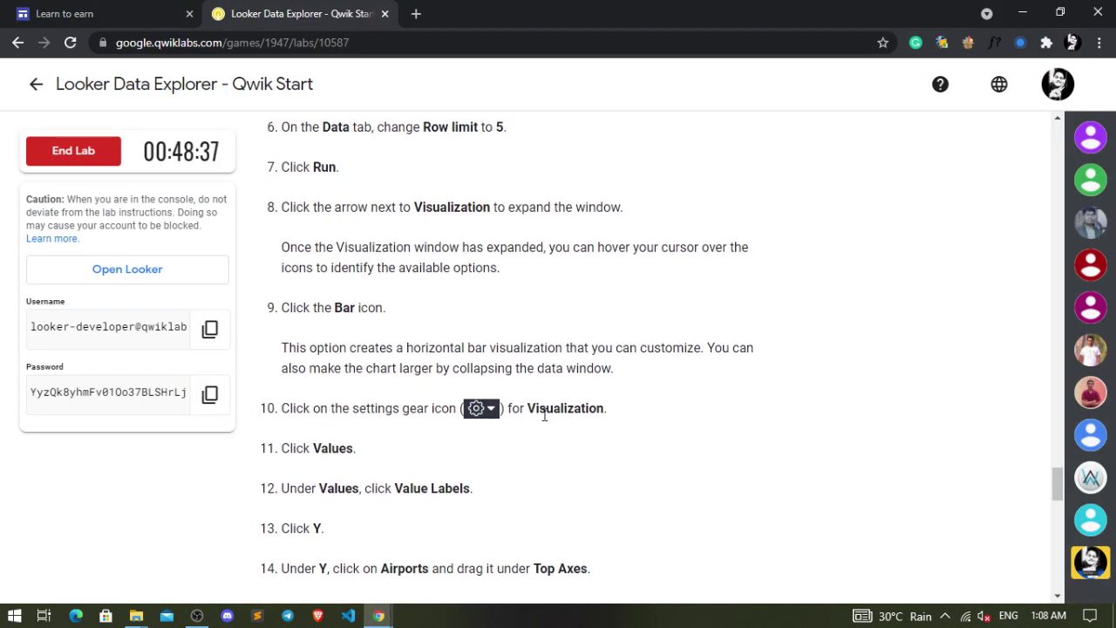
scroll(353, 489, down, 1)
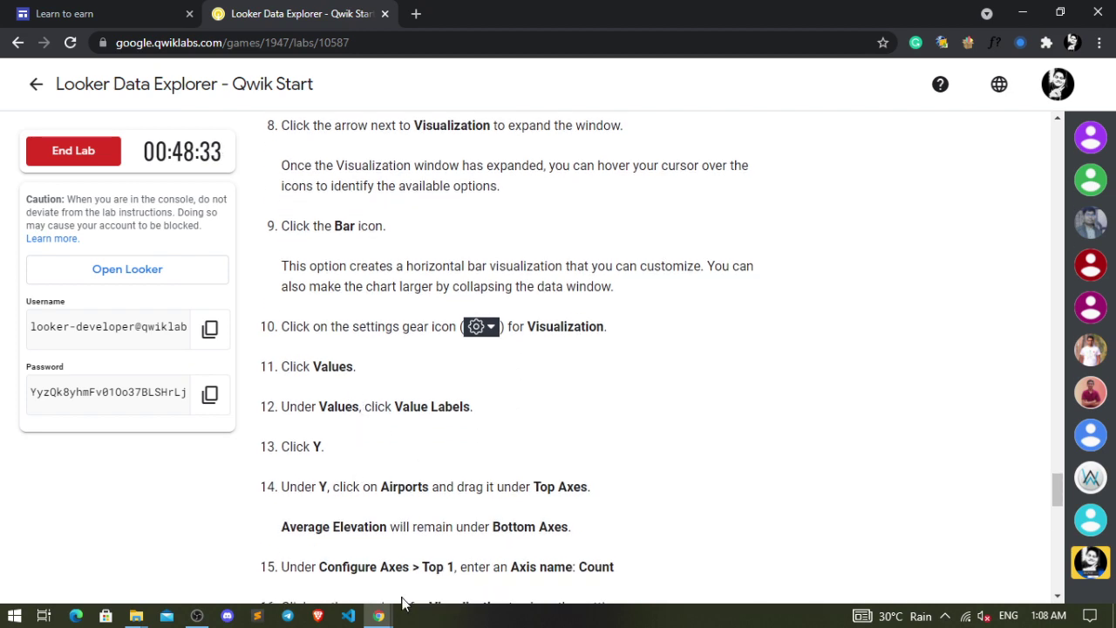
mouse_move(378, 616)
click(445, 591)
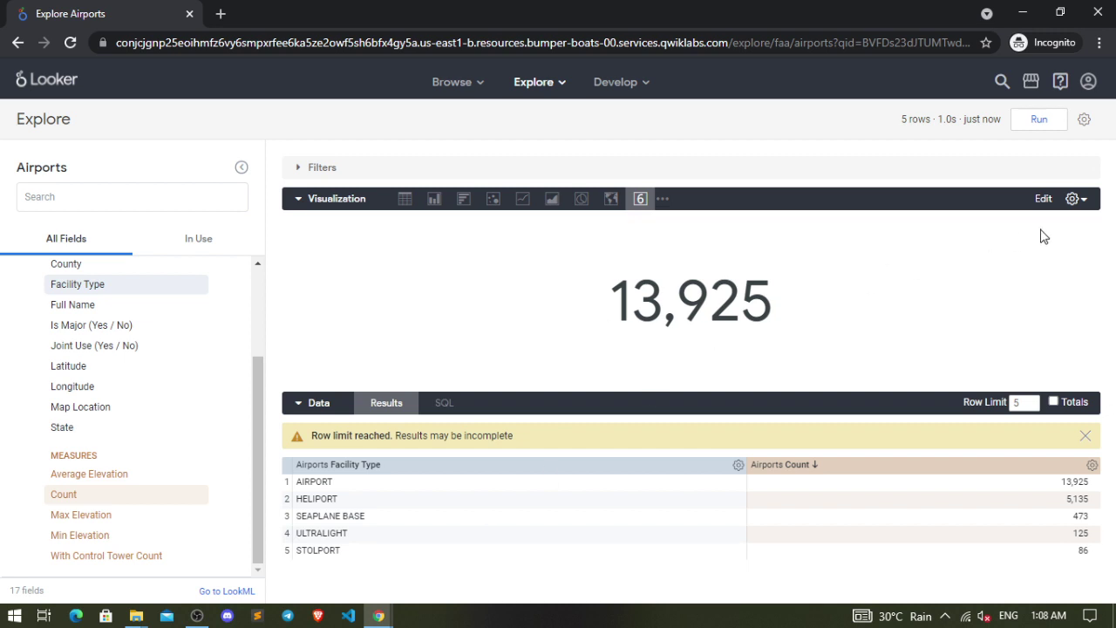
Open visualization settings, browse Formatting, Comparison and Style, keeping the Shoreline collection
click(1073, 200)
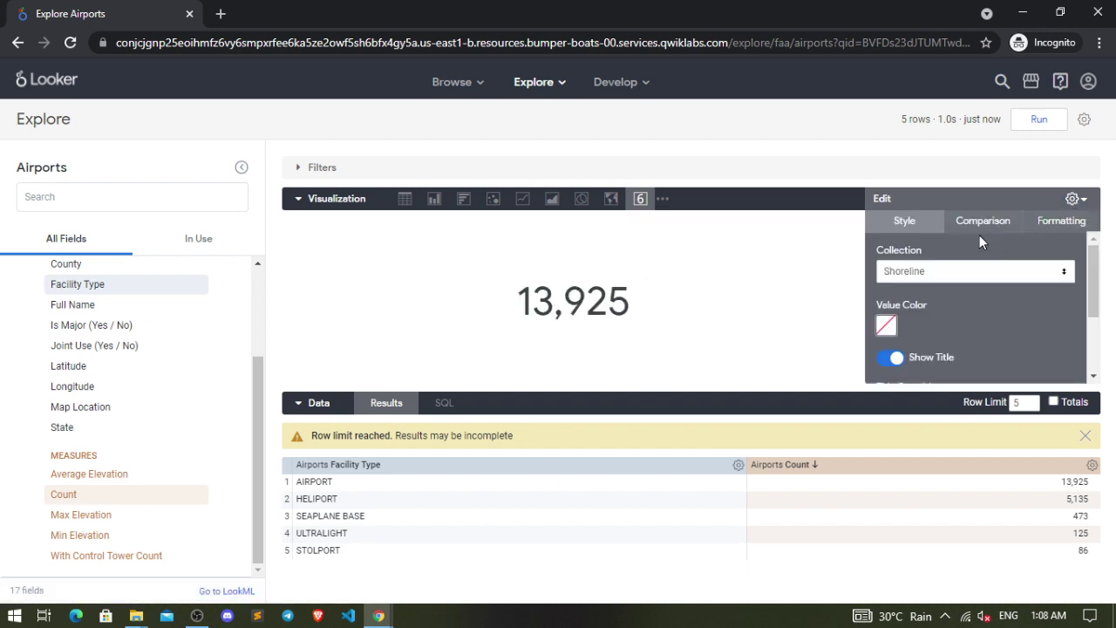
scroll(981, 277, down, 1)
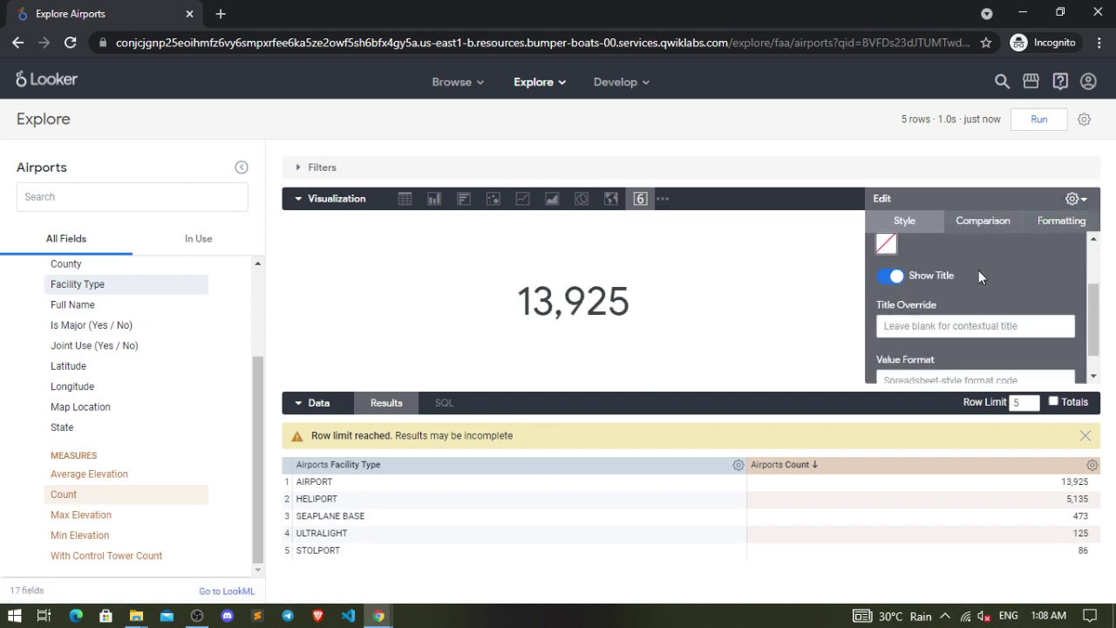
scroll(979, 276, down, 1)
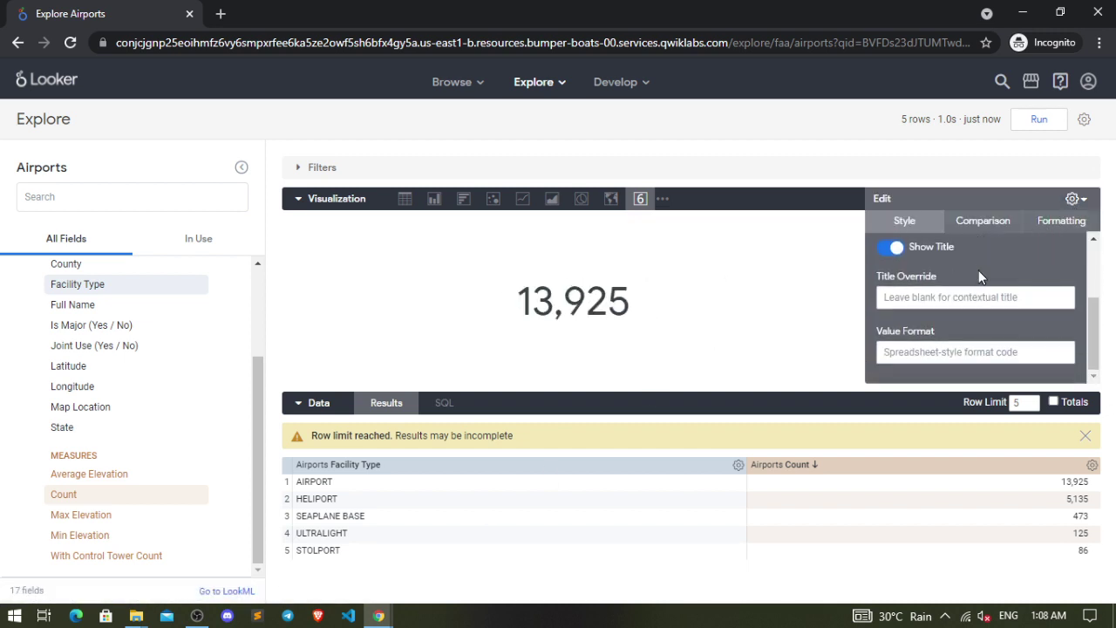
click(1047, 223)
click(977, 225)
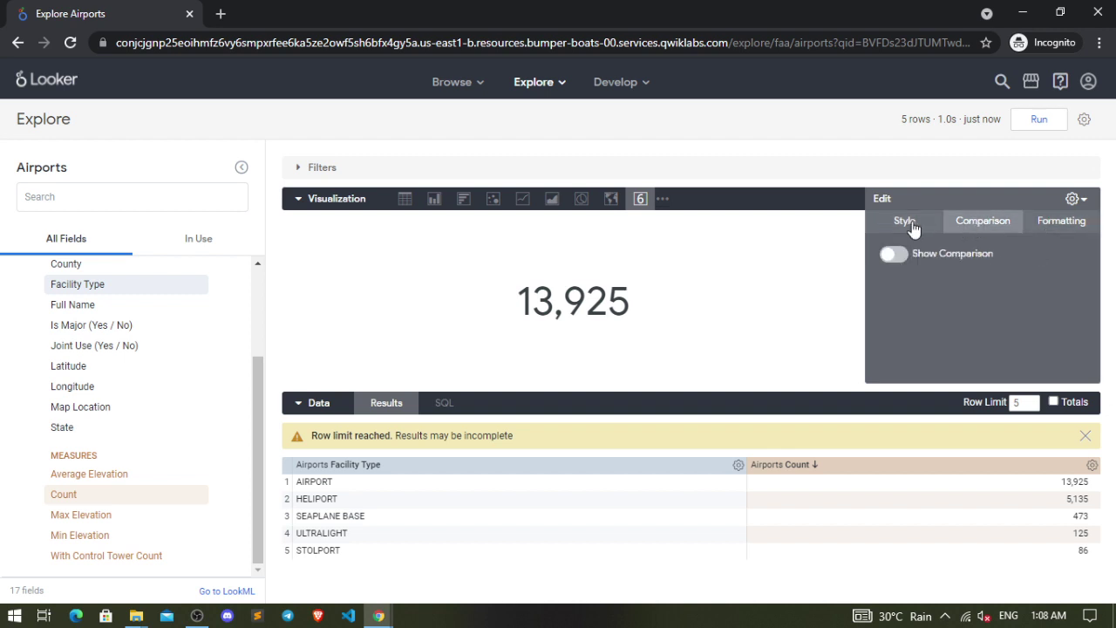
click(907, 223)
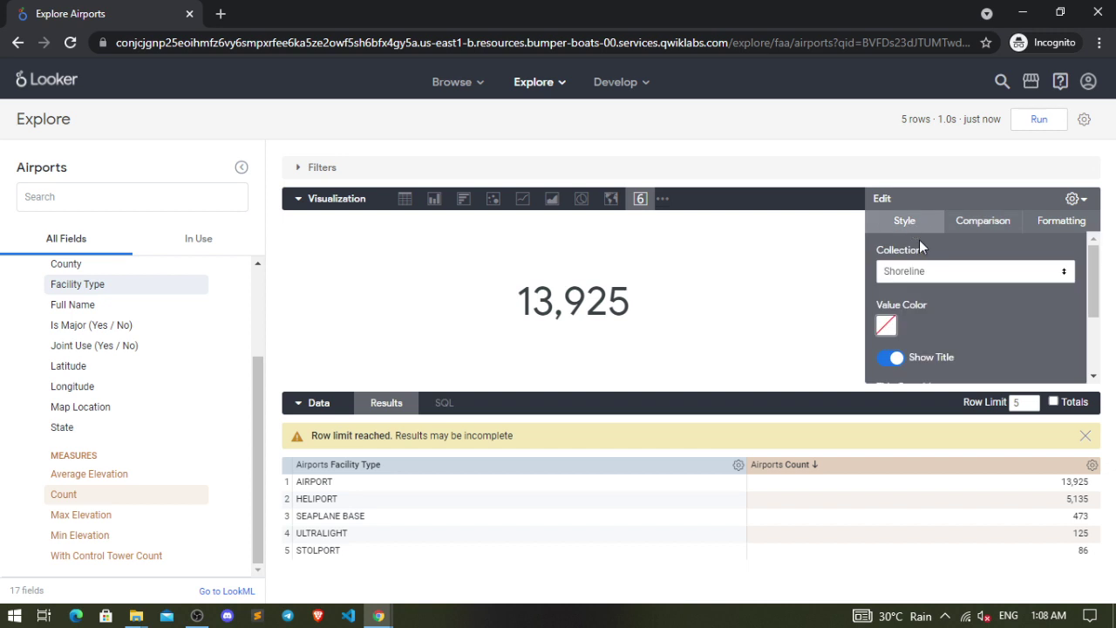
click(958, 270)
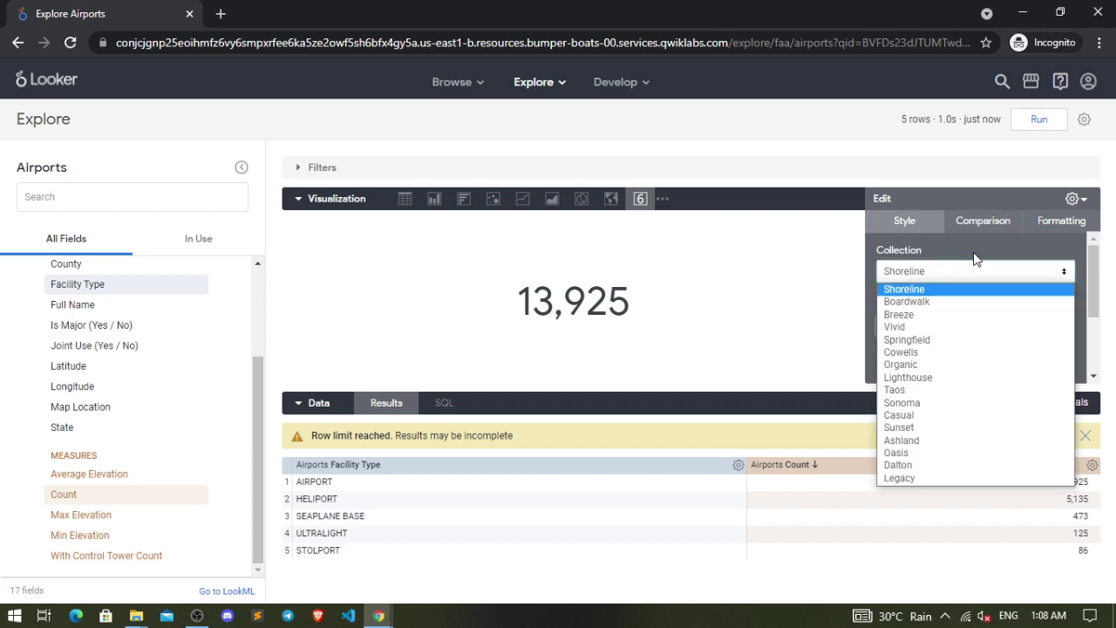
click(977, 257)
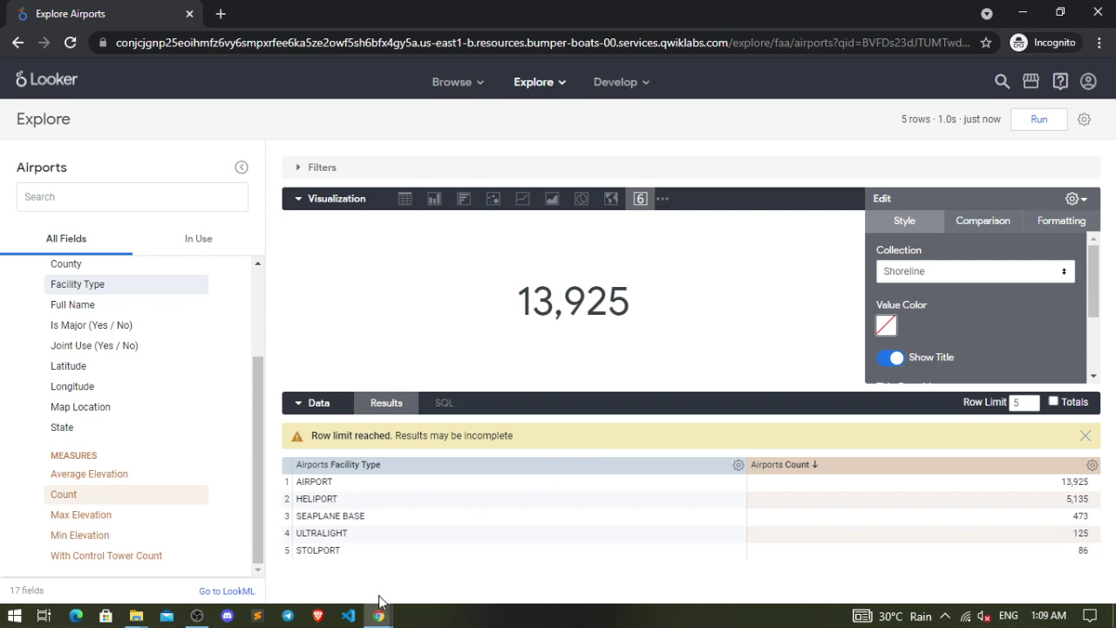
Check the lab steps, then drill into the 13,925 value's details and close them
mouse_move(379, 617)
click(340, 558)
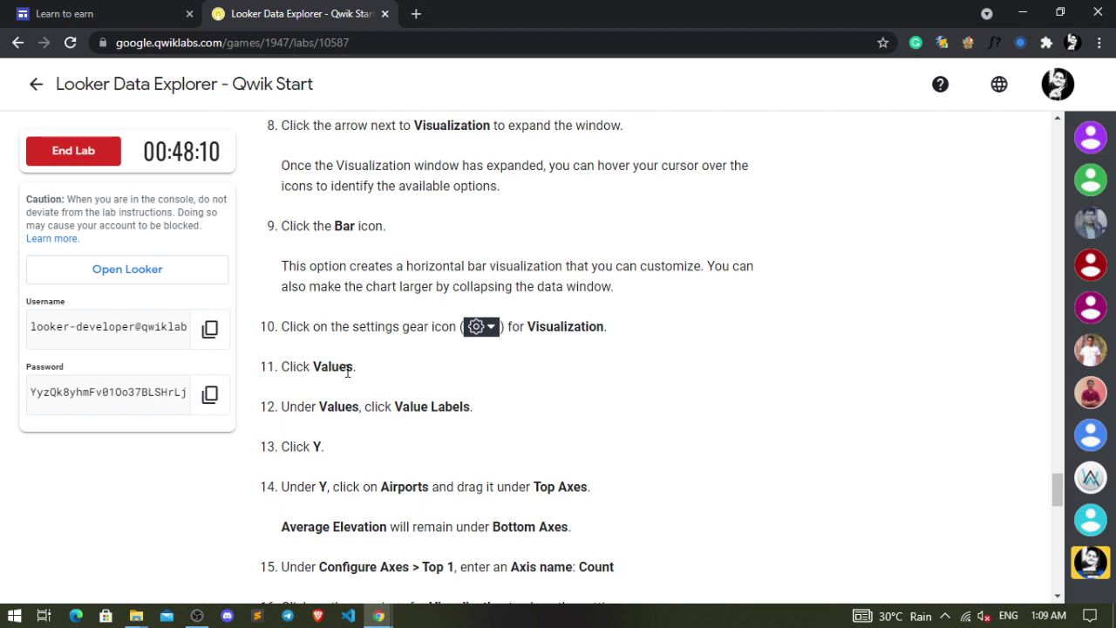
mouse_move(384, 618)
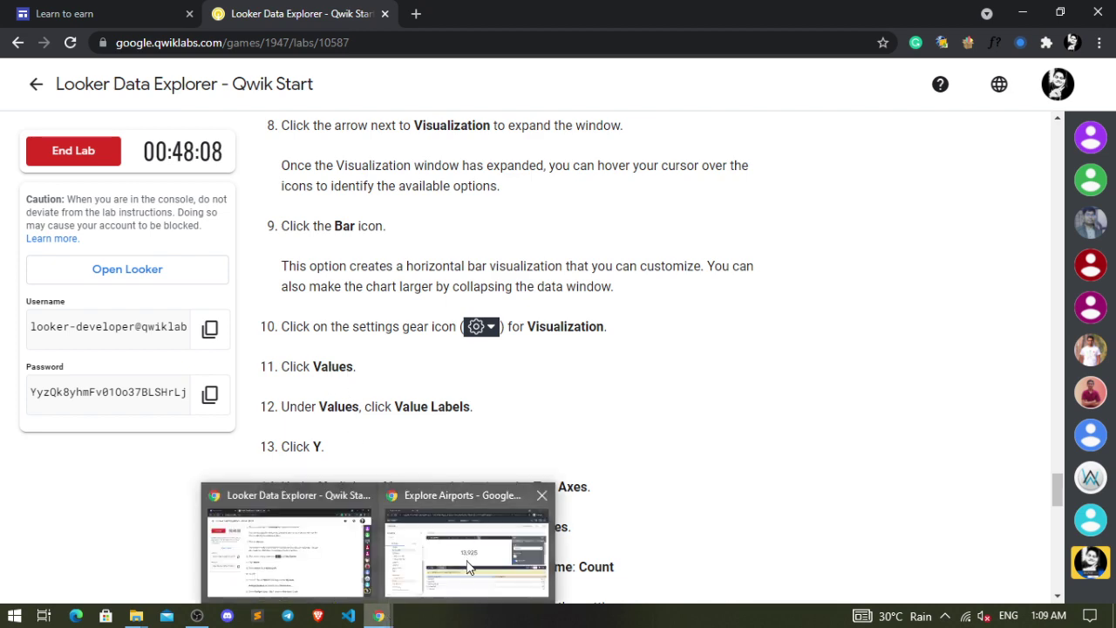
click(453, 550)
scroll(941, 270, down, 2)
scroll(910, 279, up, 1)
scroll(930, 295, down, 1)
scroll(930, 295, up, 1)
scroll(930, 296, down, 1)
scroll(931, 300, up, 2)
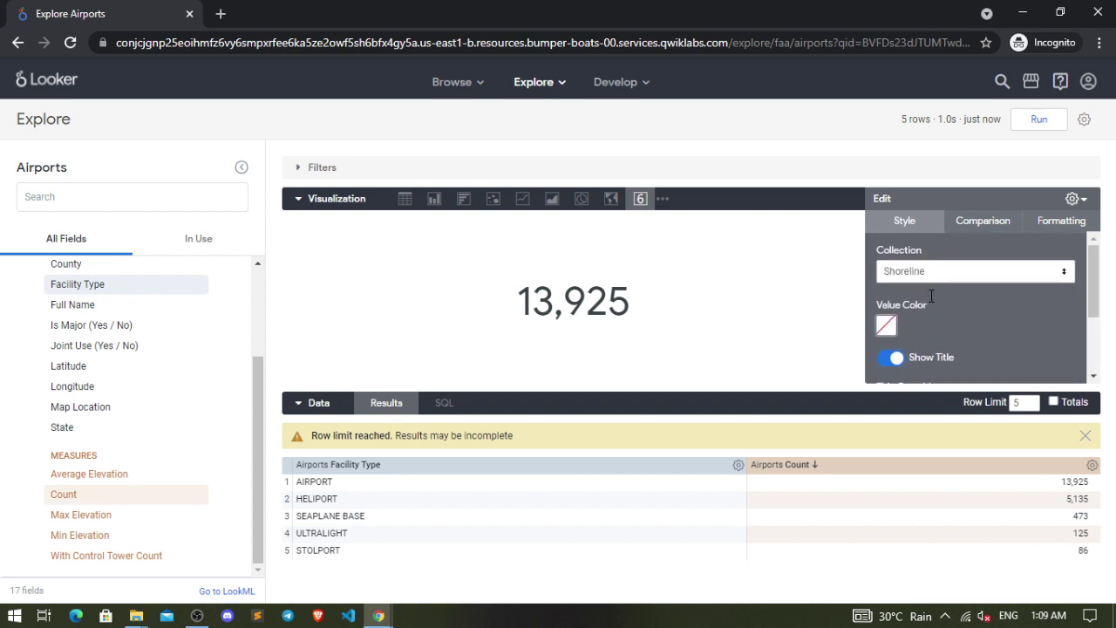
click(606, 300)
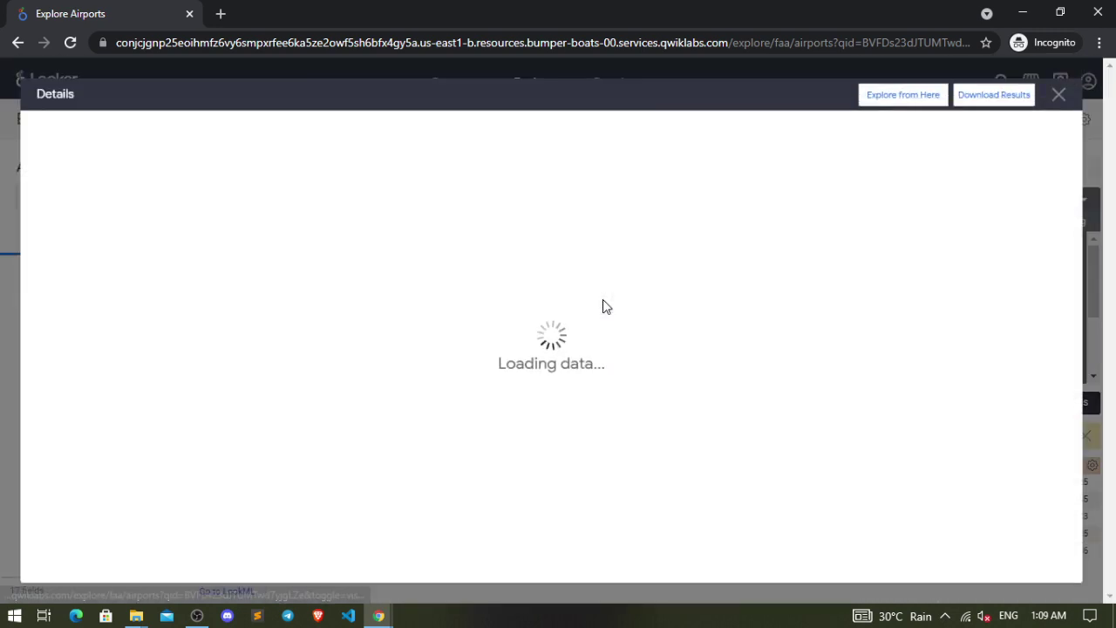
click(1057, 98)
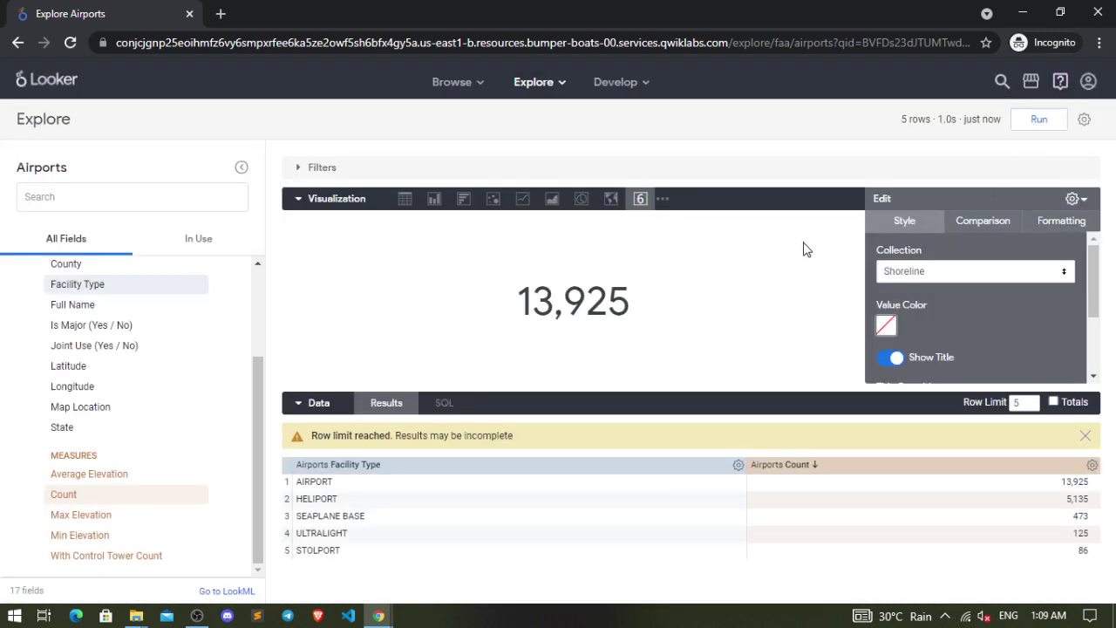
Reopen the visualization settings and leave the collection unchanged at Shoreline
click(1073, 200)
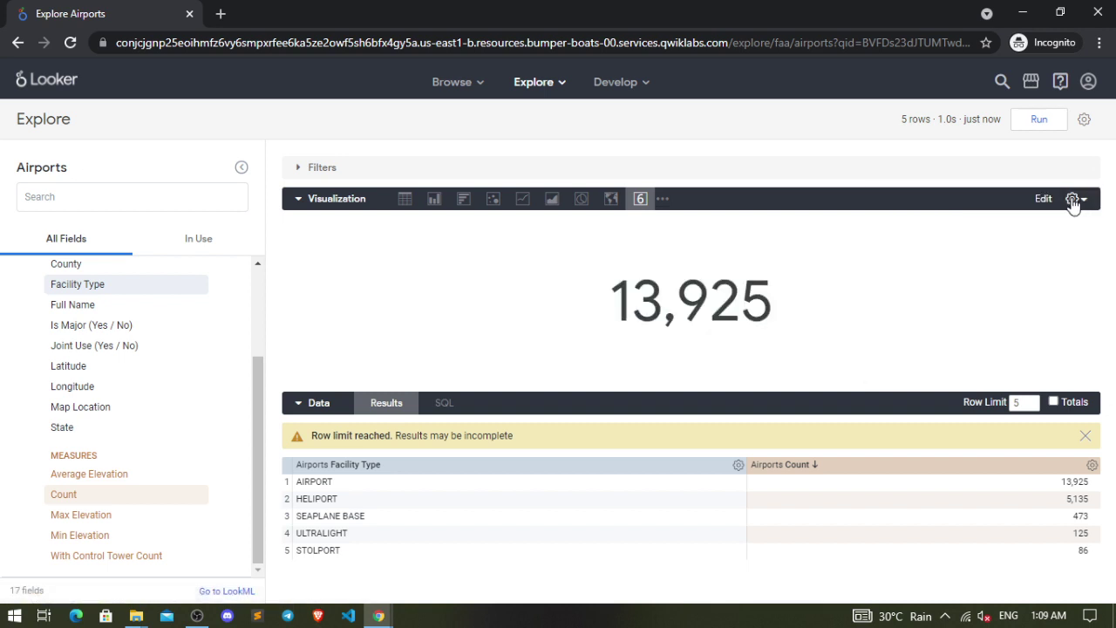
click(1074, 201)
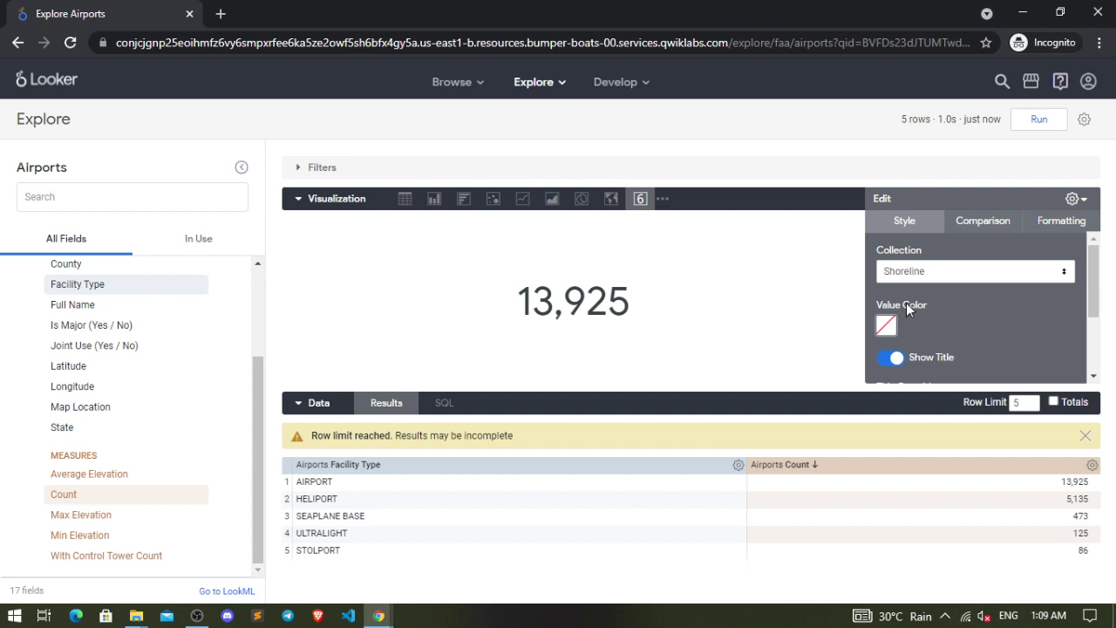
click(939, 272)
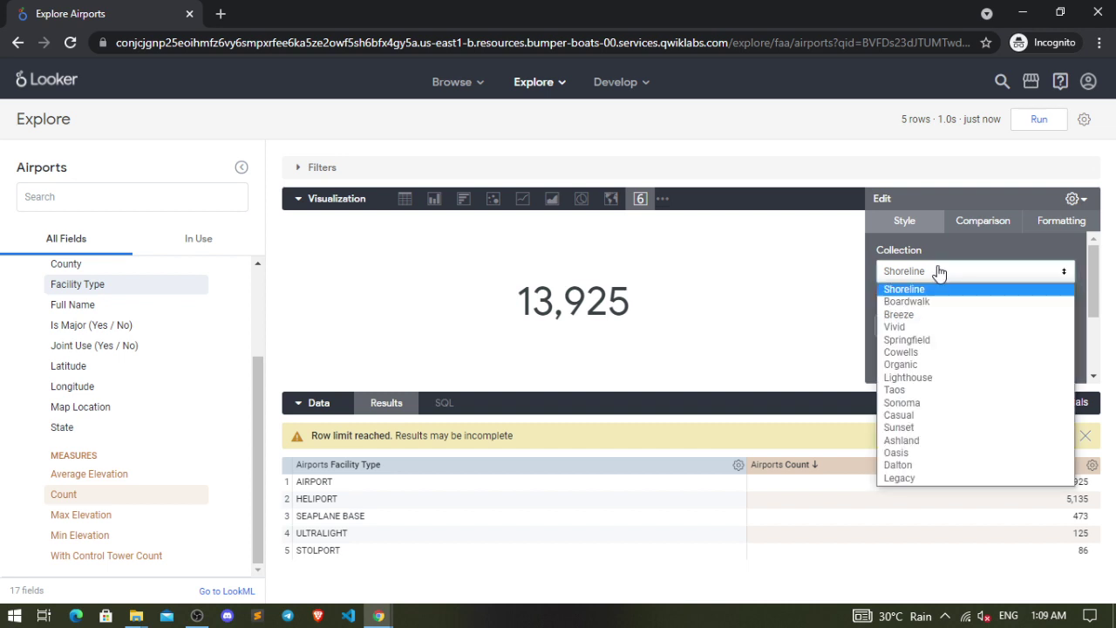
click(785, 330)
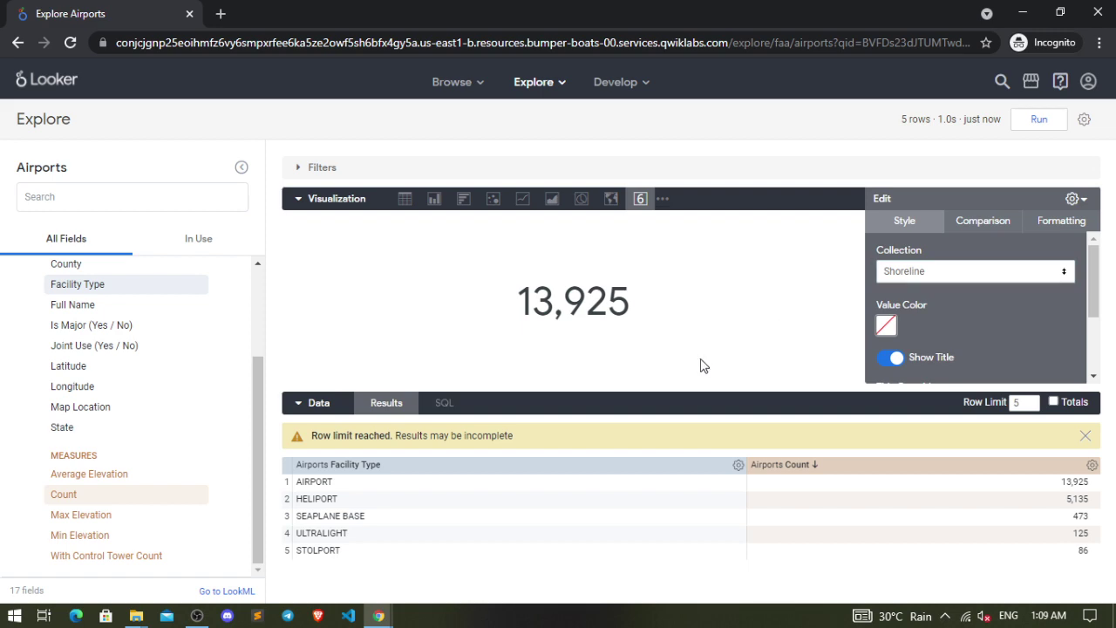
mouse_move(384, 619)
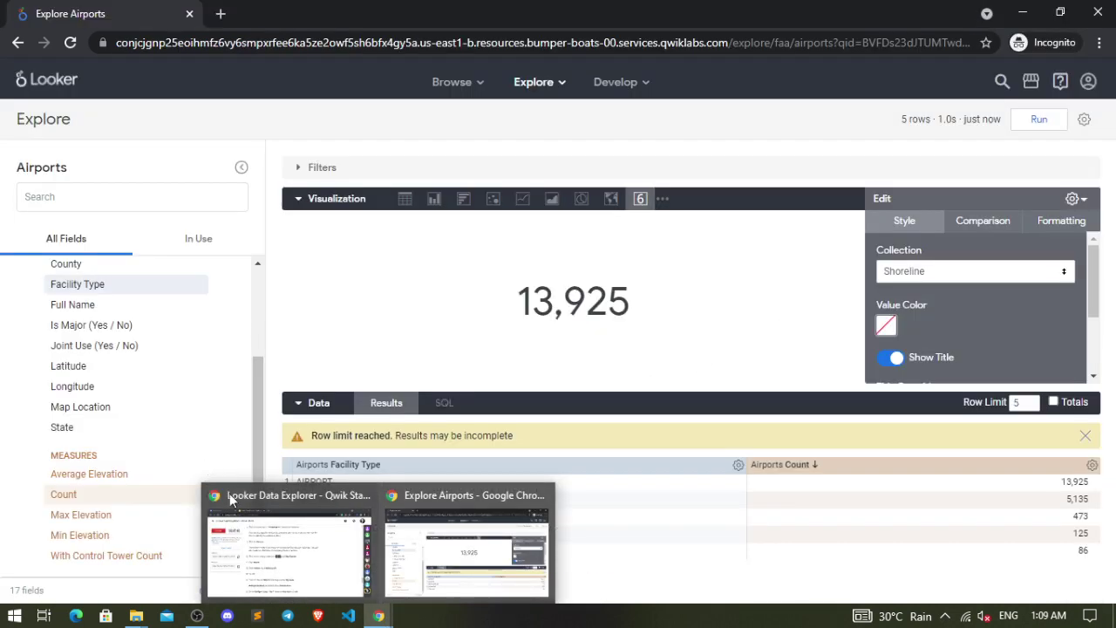
Review the lab instructions, then bring back the Explore Airports window showing 13,925
click(231, 499)
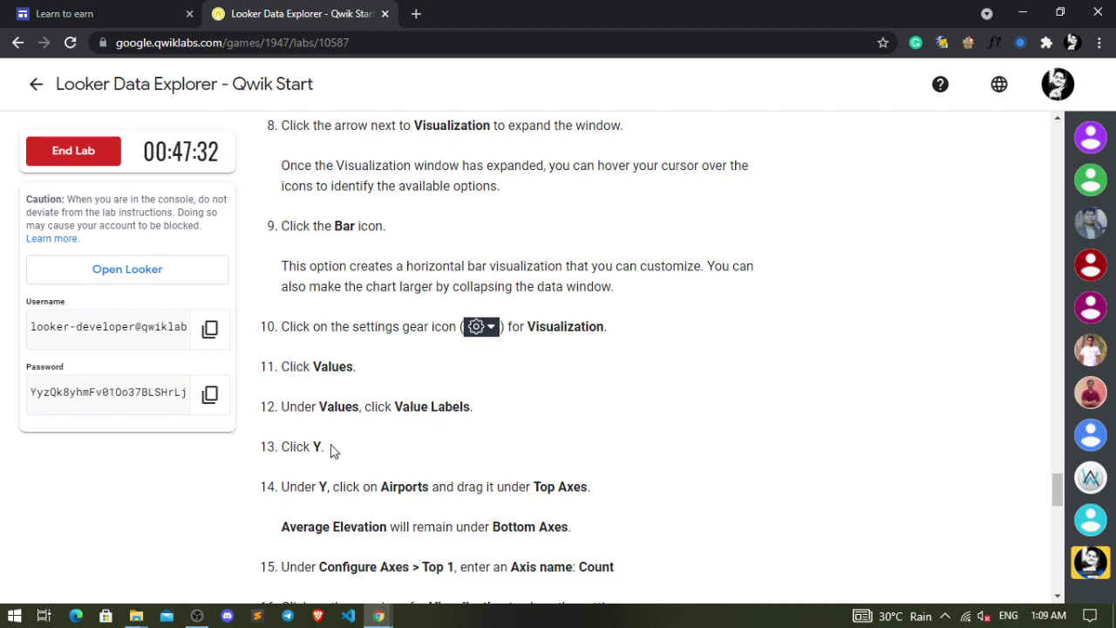
scroll(331, 450, down, 1)
mouse_move(384, 621)
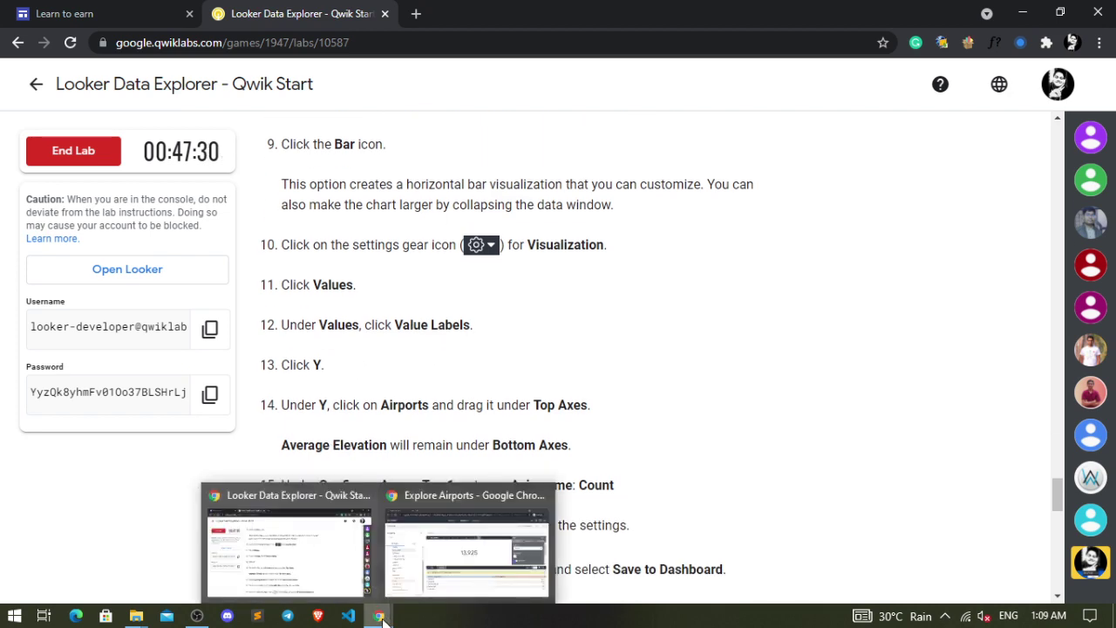
click(445, 546)
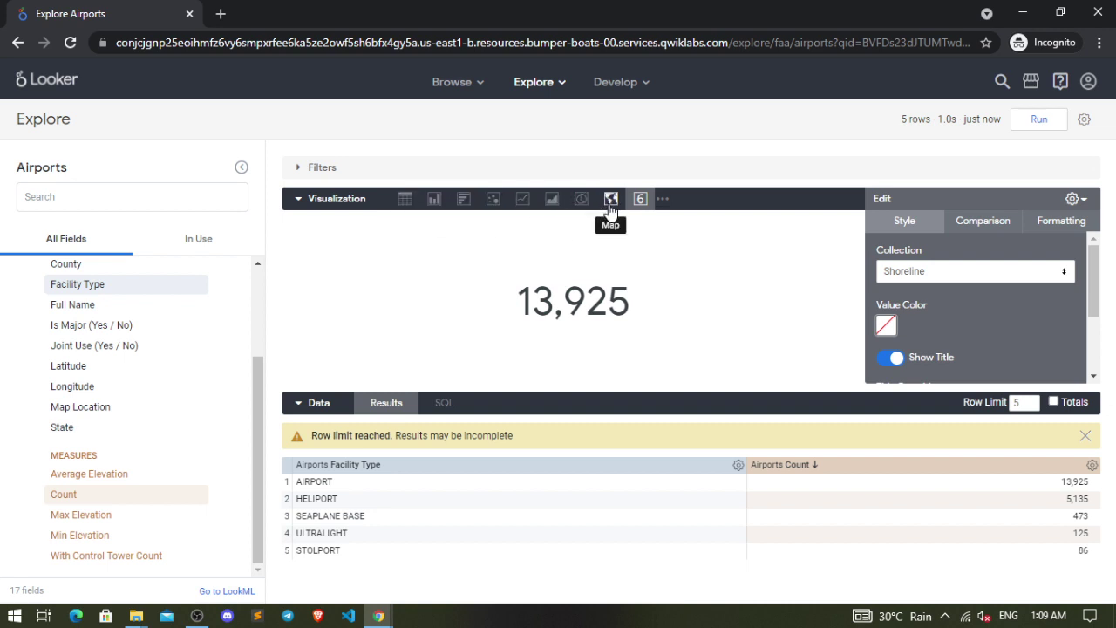
Browse the extra visualization types and the save/download actions menu, closing both
click(663, 201)
scroll(733, 318, down, 1)
scroll(731, 320, up, 1)
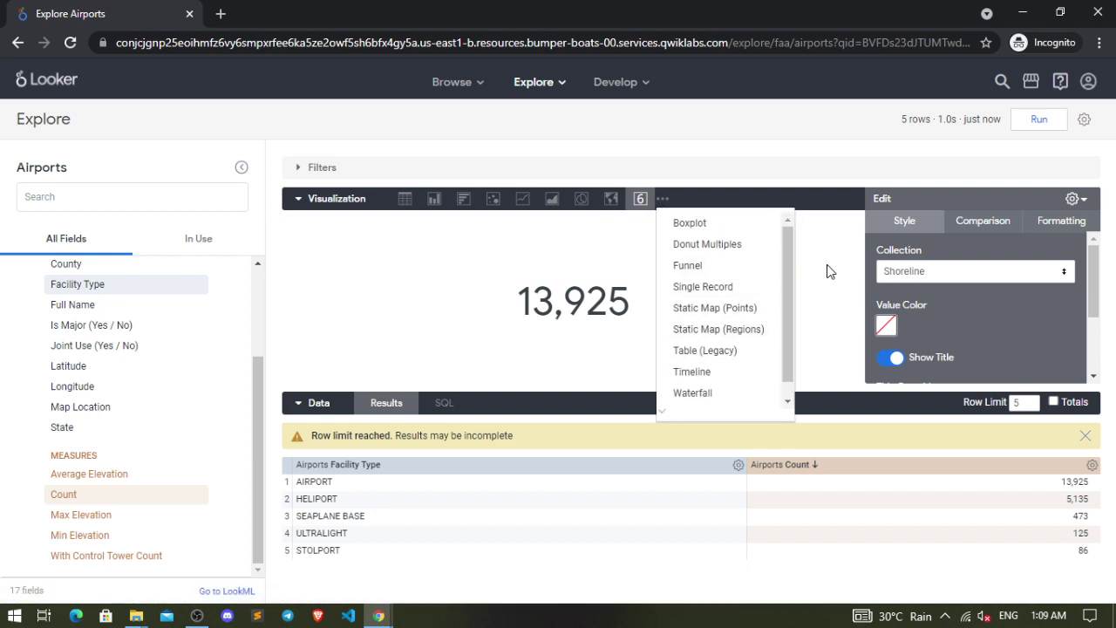
click(1094, 123)
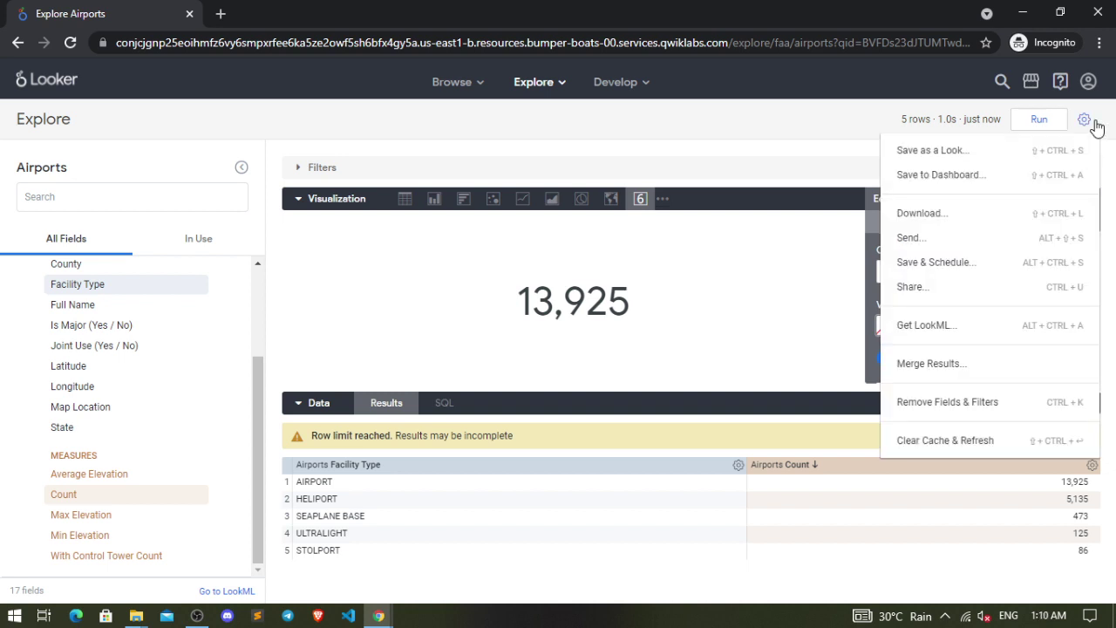
click(762, 309)
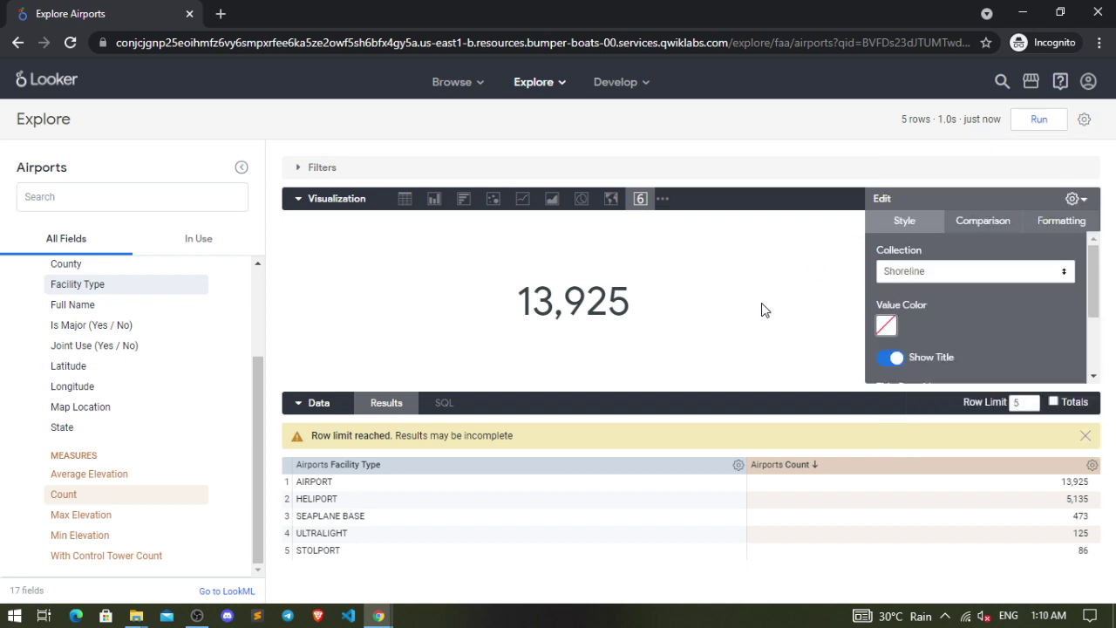
Expand the Filters section, confirming no filters are applied to the query
scroll(966, 287, down, 1)
scroll(944, 292, up, 1)
scroll(944, 292, down, 2)
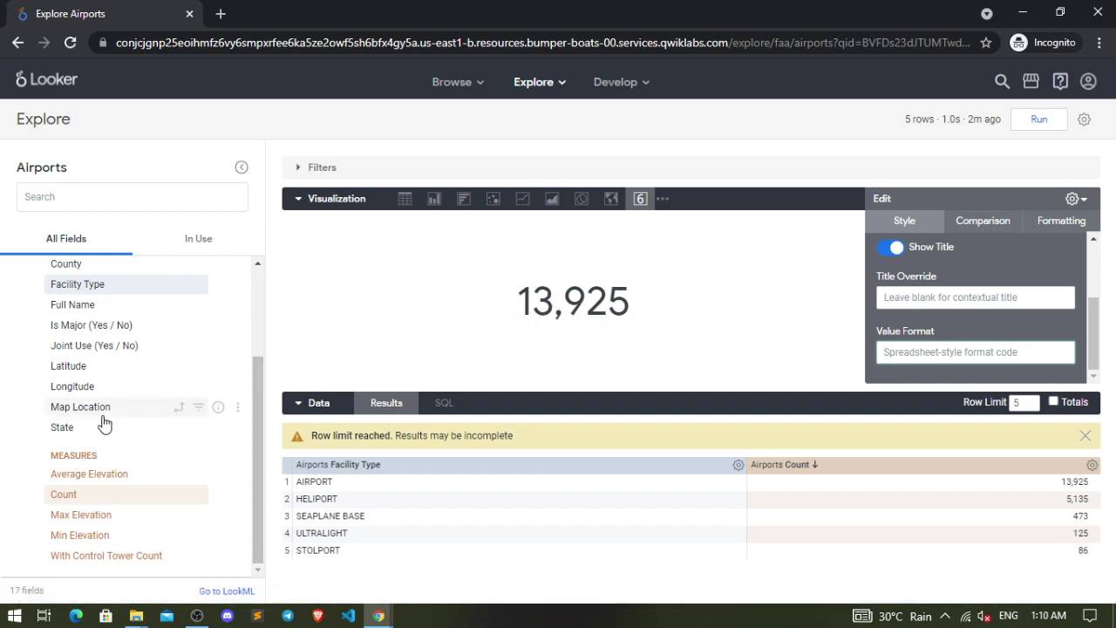
scroll(103, 422, up, 3)
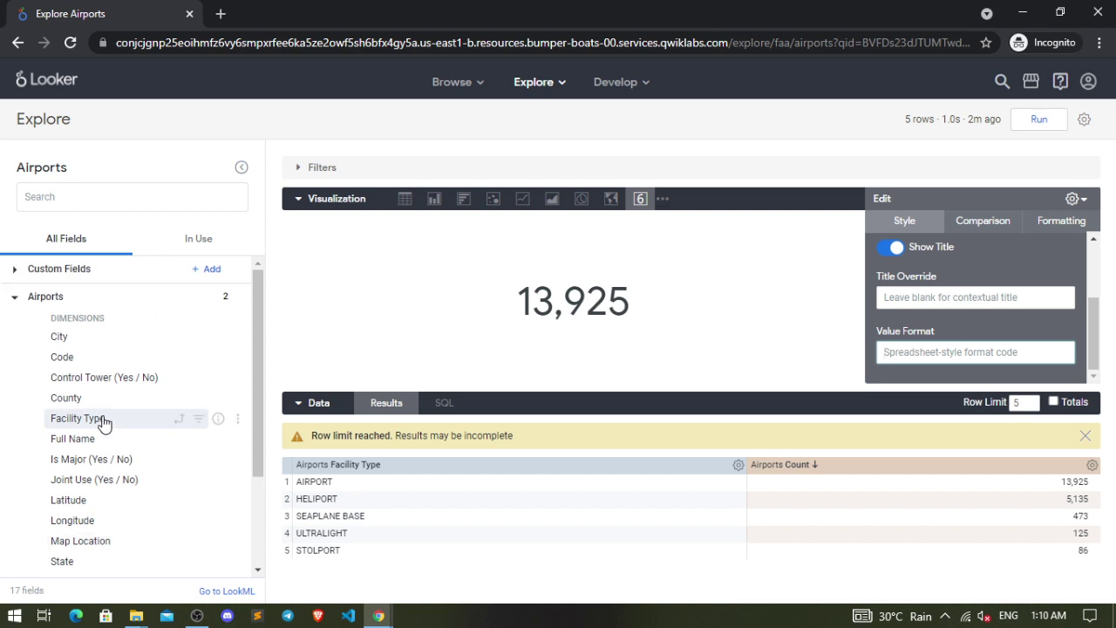
scroll(103, 422, down, 3)
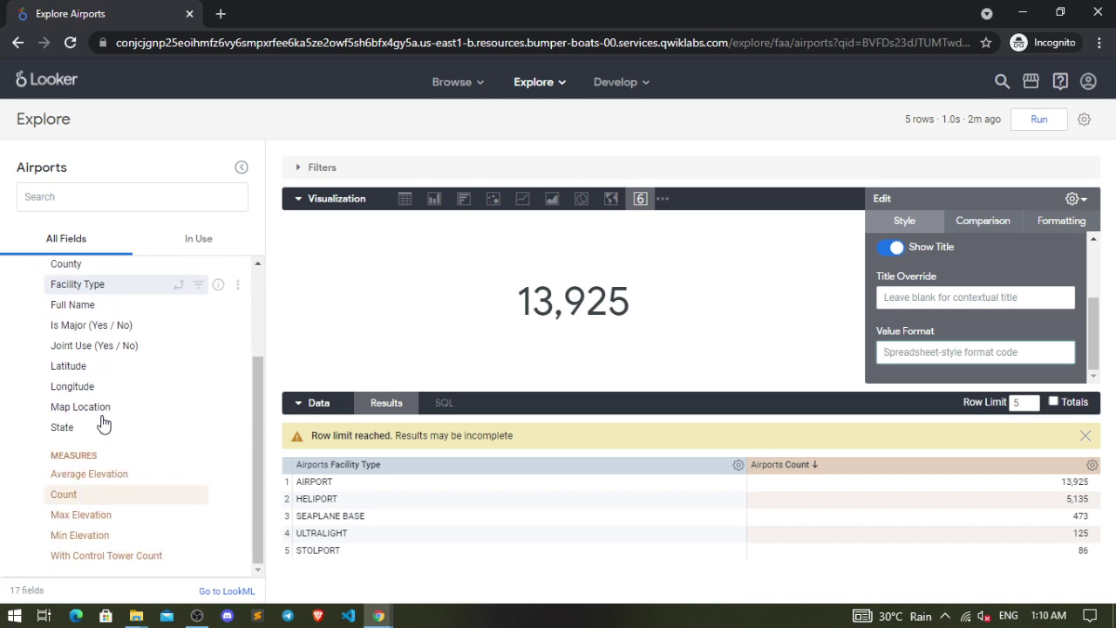
scroll(103, 422, up, 3)
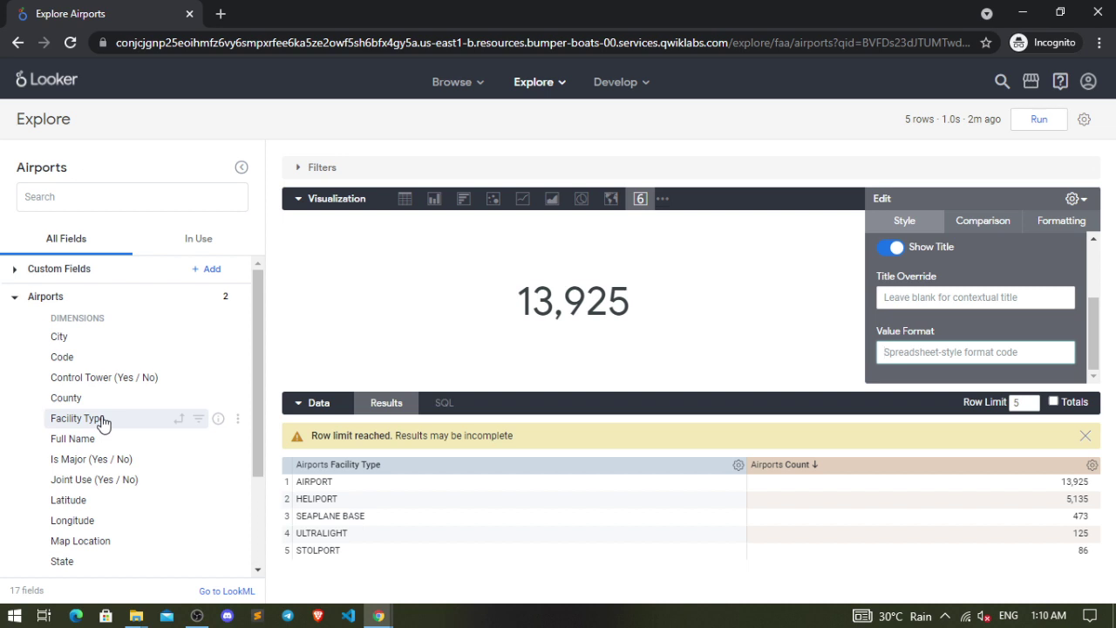
click(298, 169)
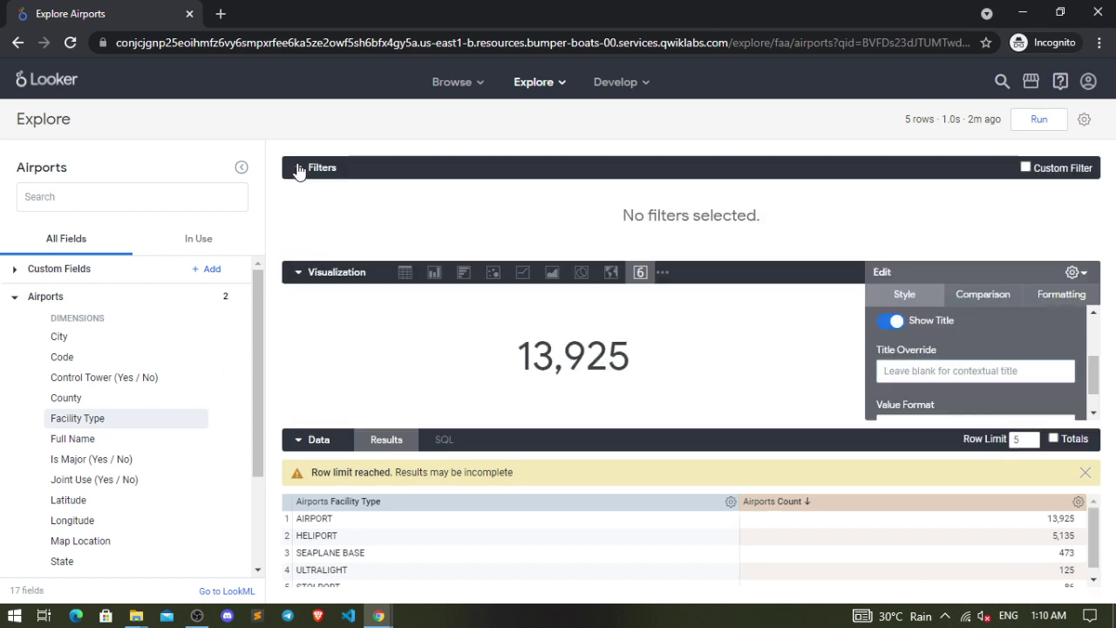
Collapse the empty Filters section and keep Count of 13,925 as a single-value visualization
click(299, 169)
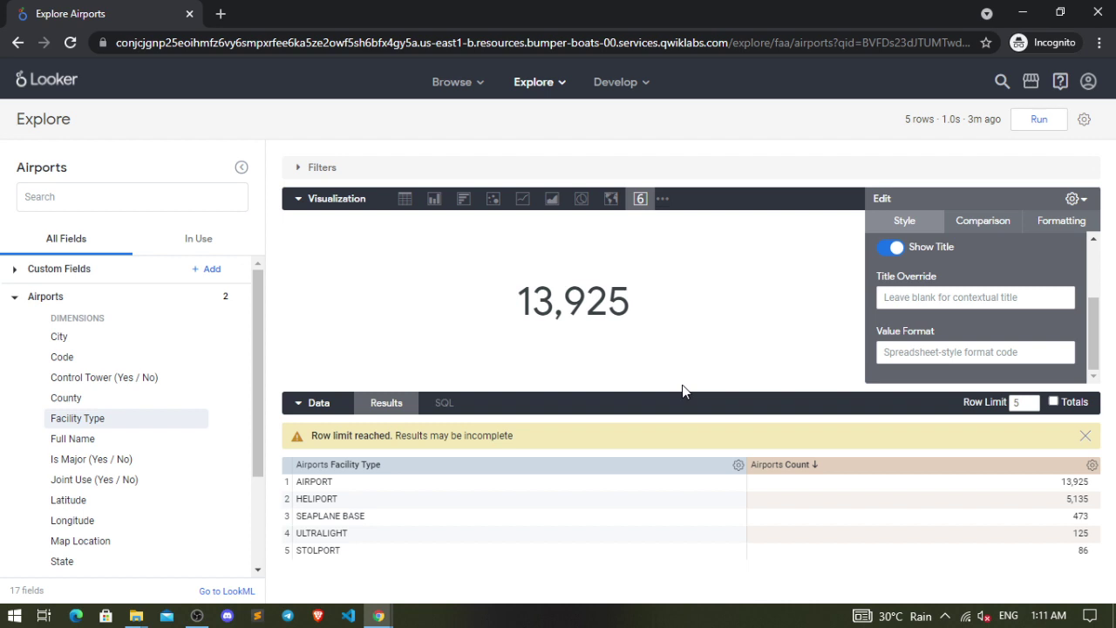
click(641, 214)
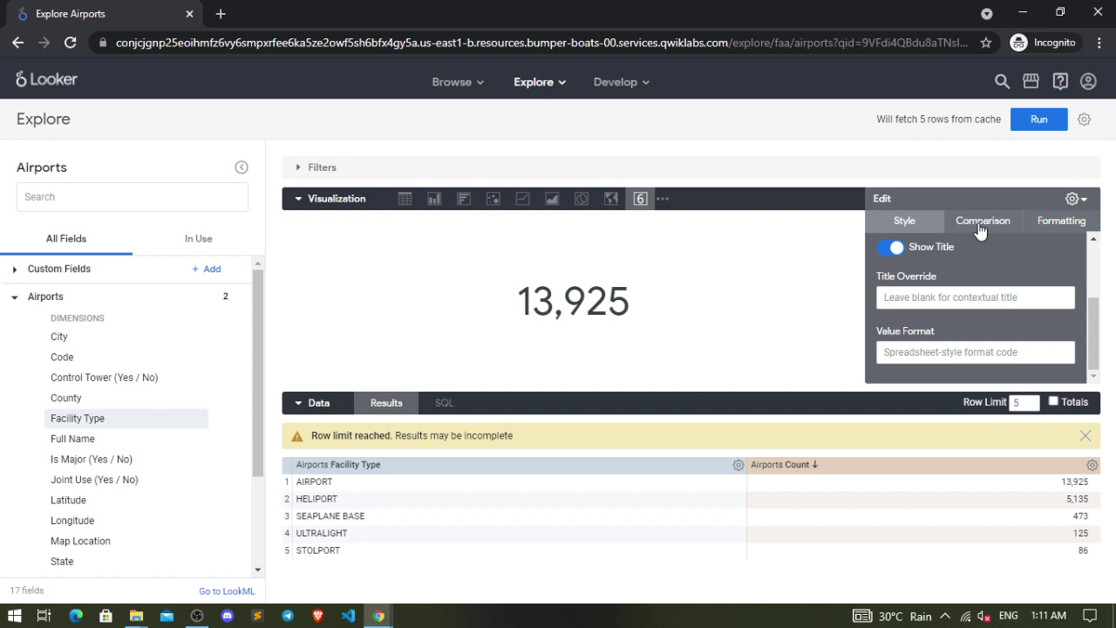
scroll(974, 271, up, 3)
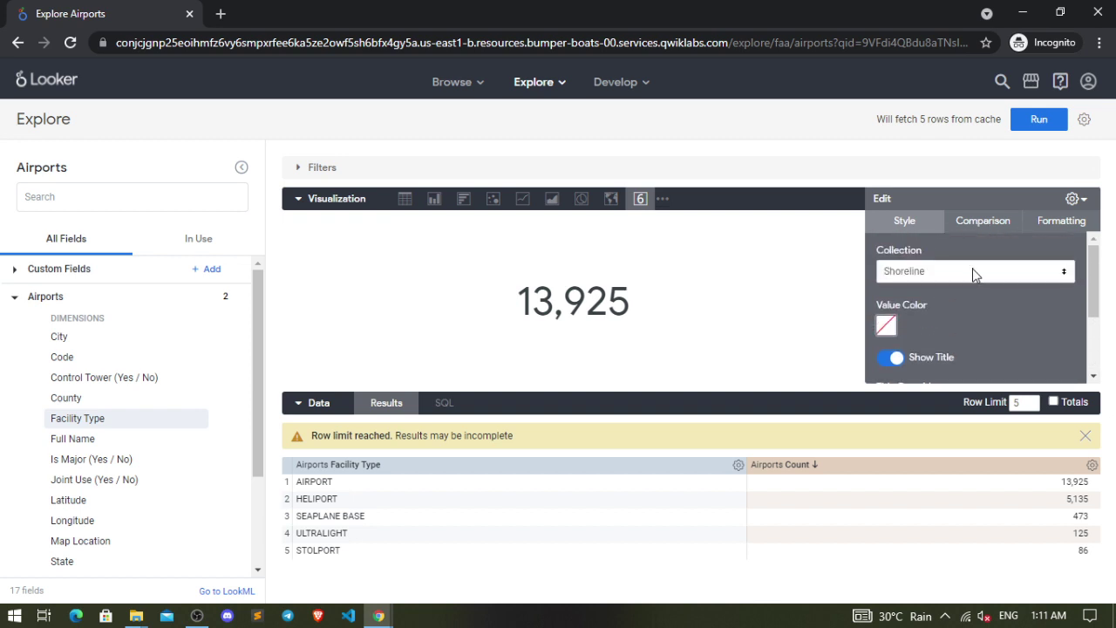
click(1074, 201)
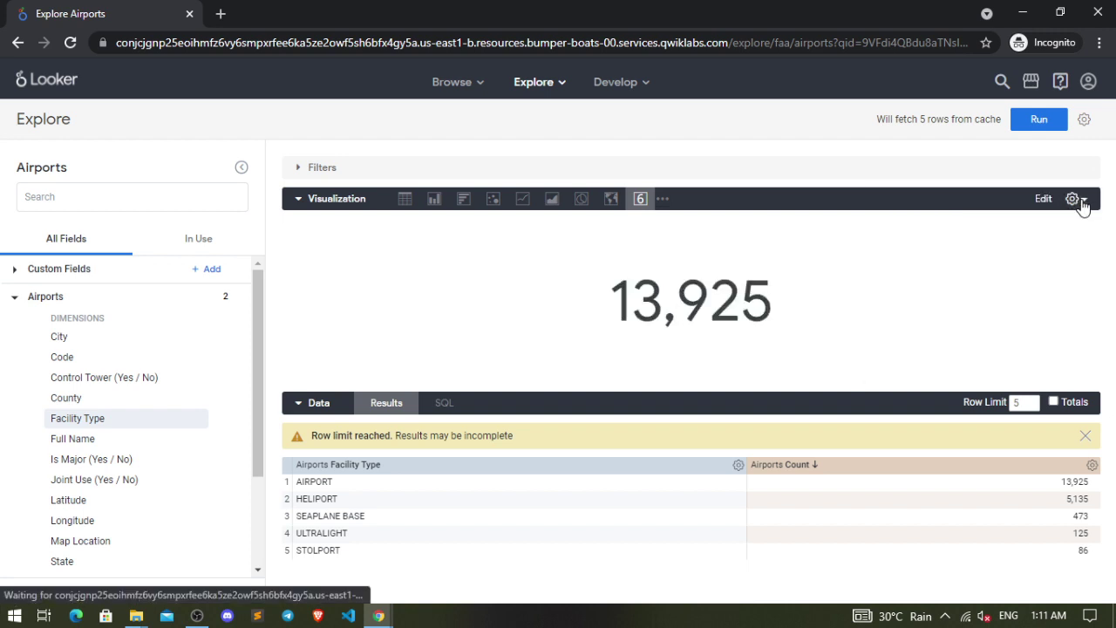
click(1074, 201)
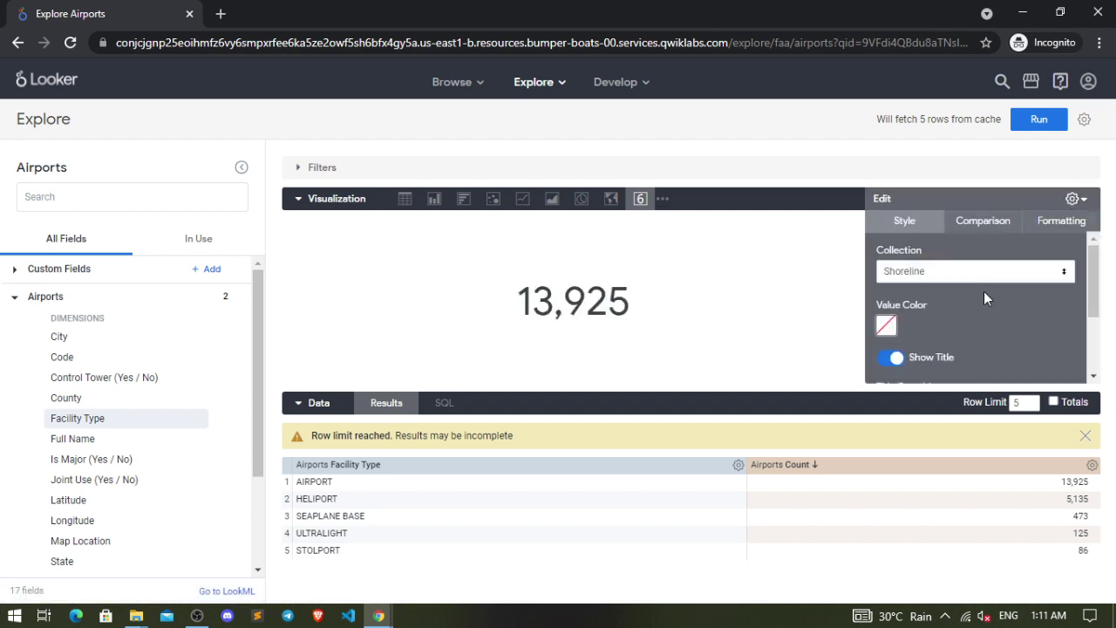
Turn the five facility-type counts into a horizontal bar chart and add Average Elevation as a measure
scroll(983, 293, down, 3)
scroll(984, 292, up, 3)
click(468, 204)
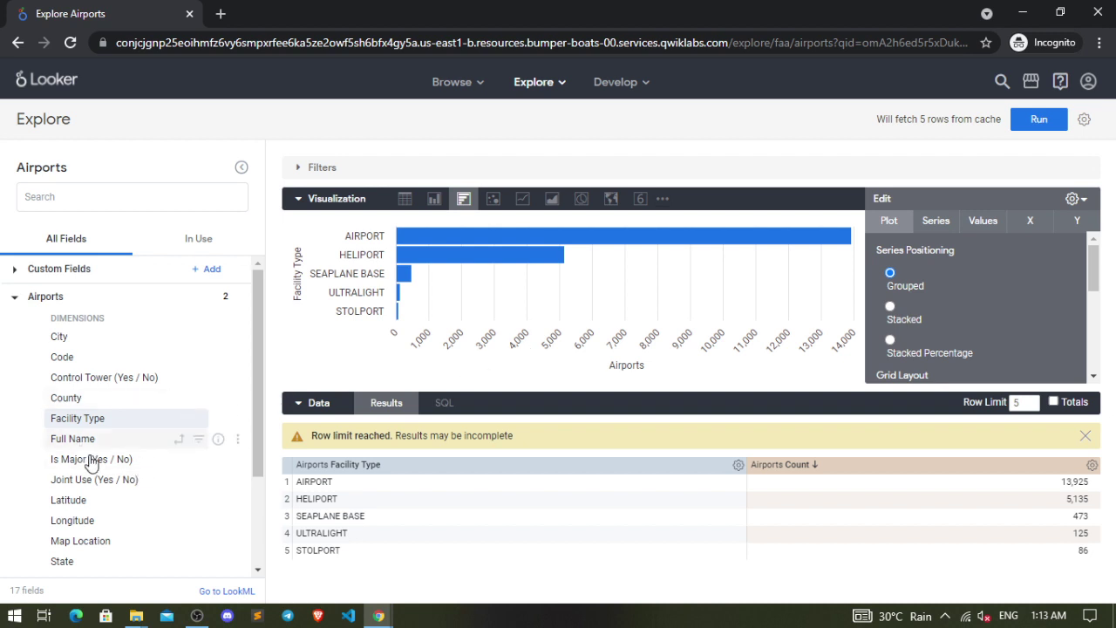
scroll(88, 459, down, 3)
click(100, 479)
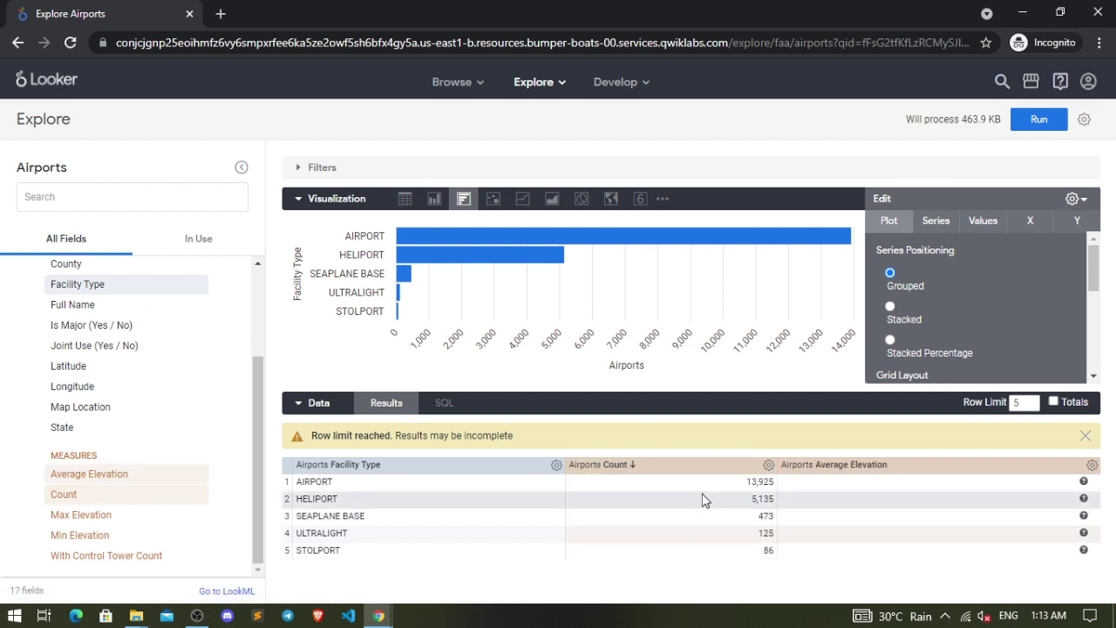
Move the Average Elevation column before Count and rerun the query, e.g. AIRPORT 1,237.04
drag(838, 465, 608, 470)
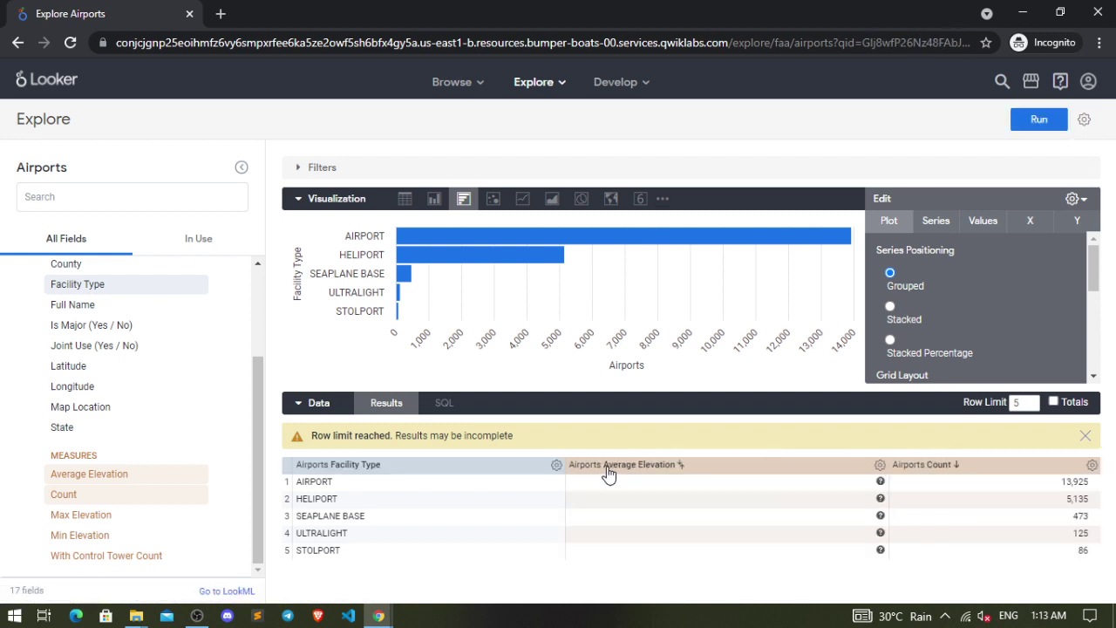
click(1031, 127)
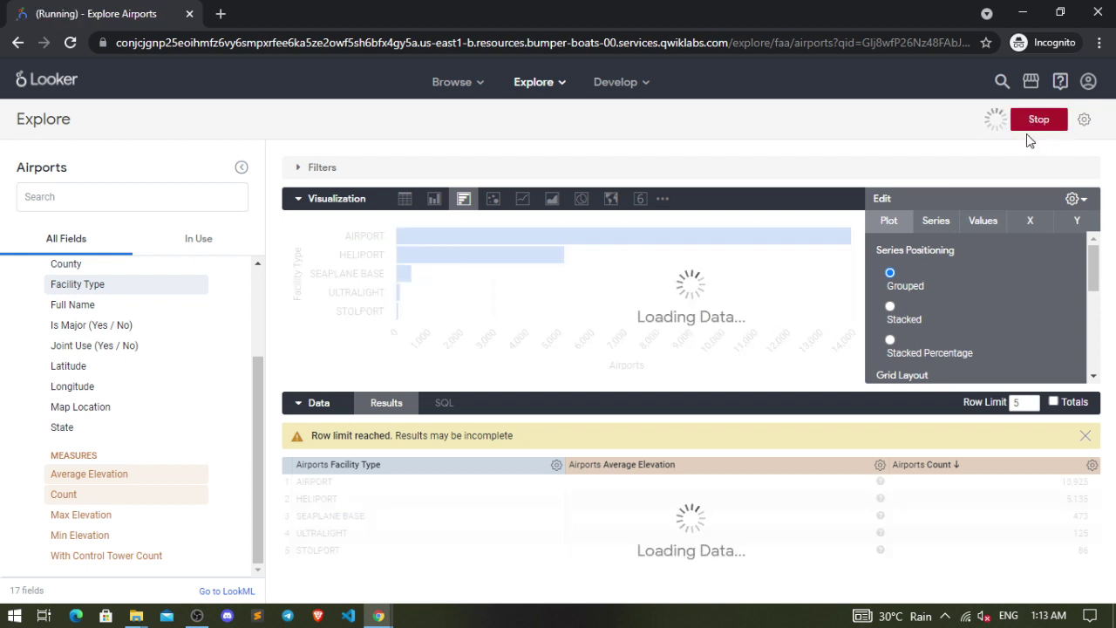
click(984, 221)
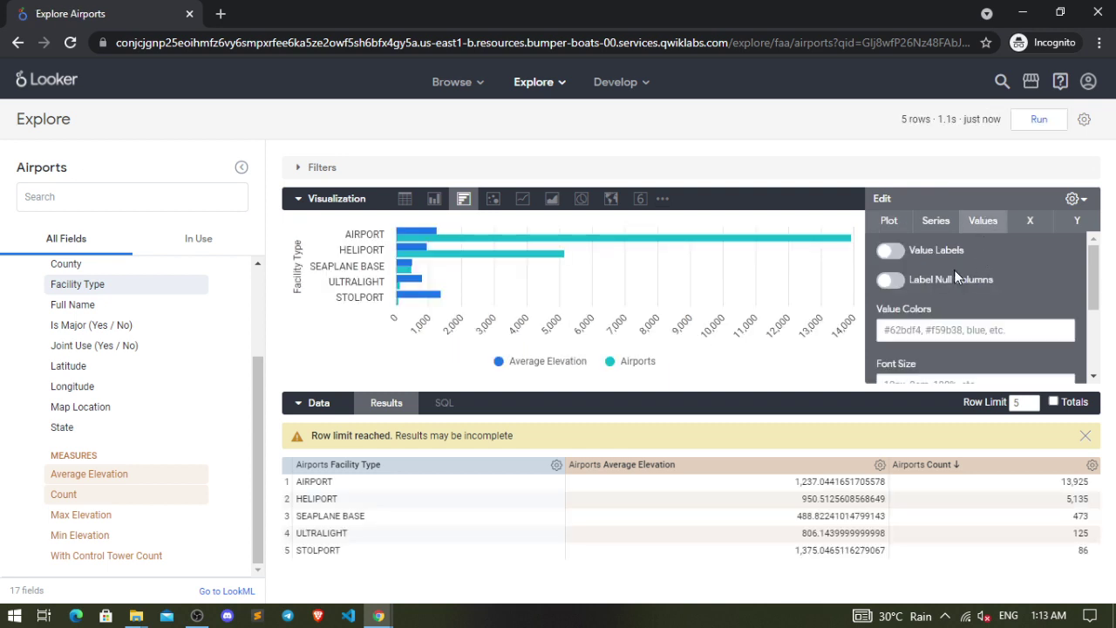
Turn on value labels for every bar, such as 13,925 and 1,237.04 for AIRPORT
click(892, 252)
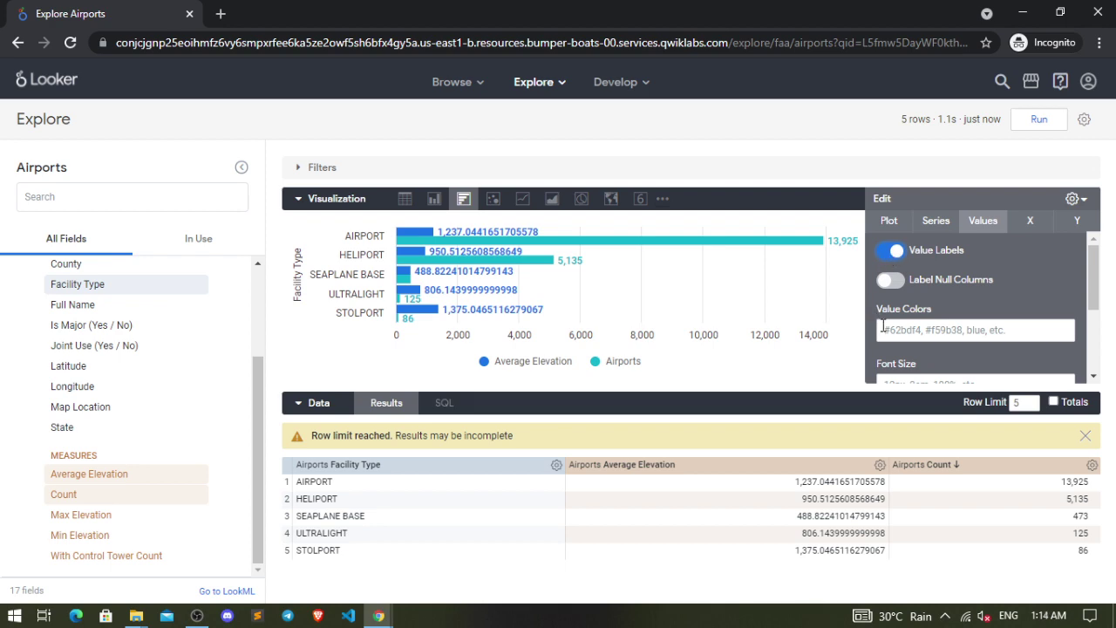
mouse_move(379, 616)
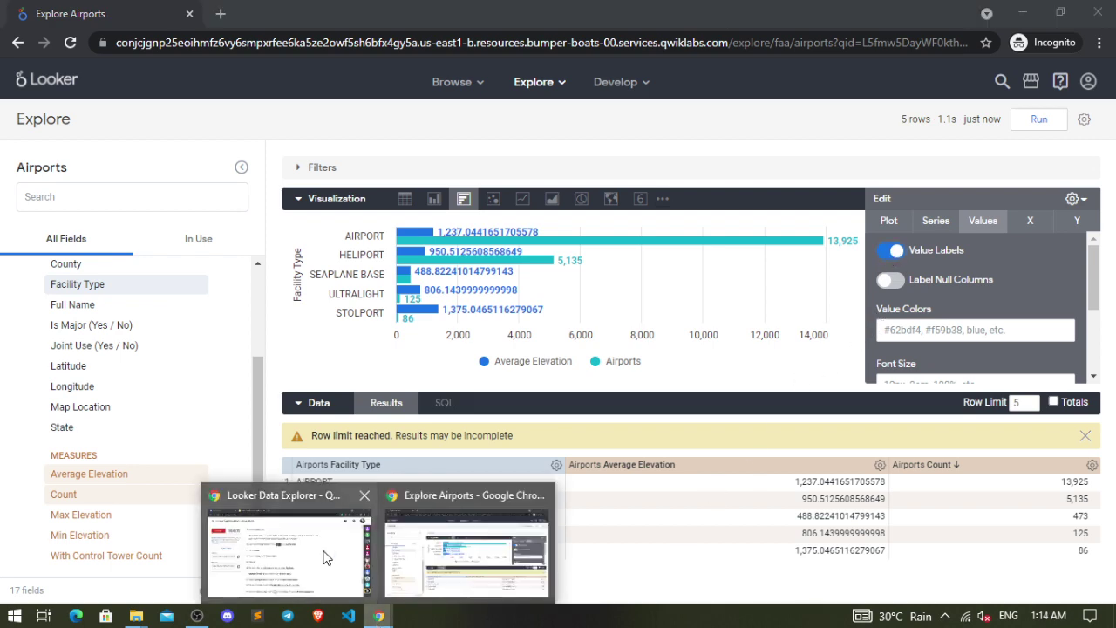
click(314, 553)
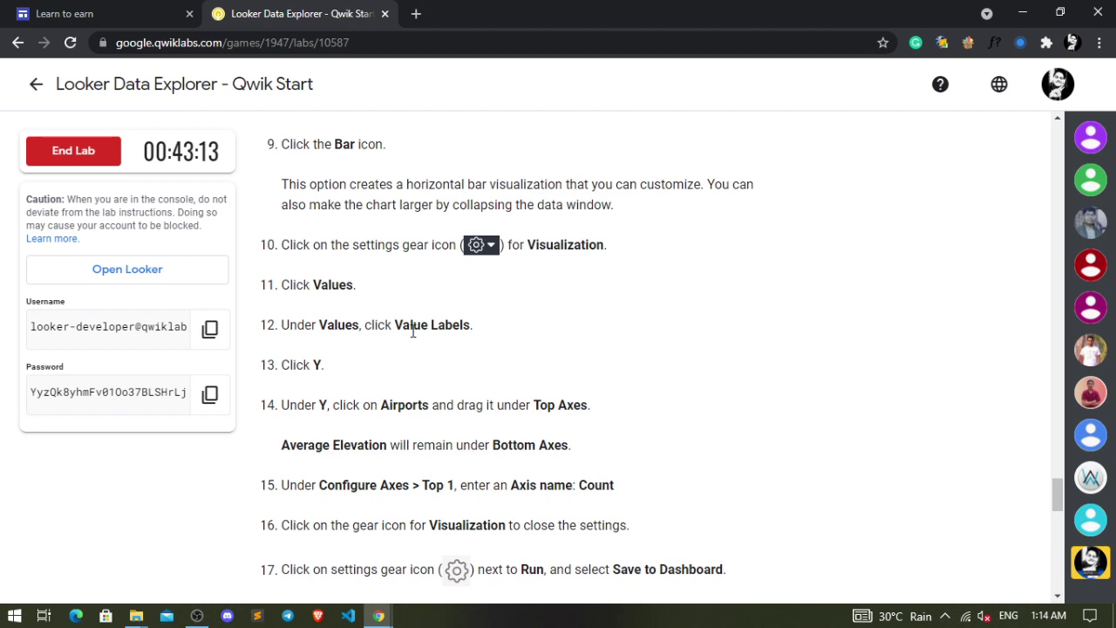
click(354, 365)
mouse_move(372, 620)
click(464, 565)
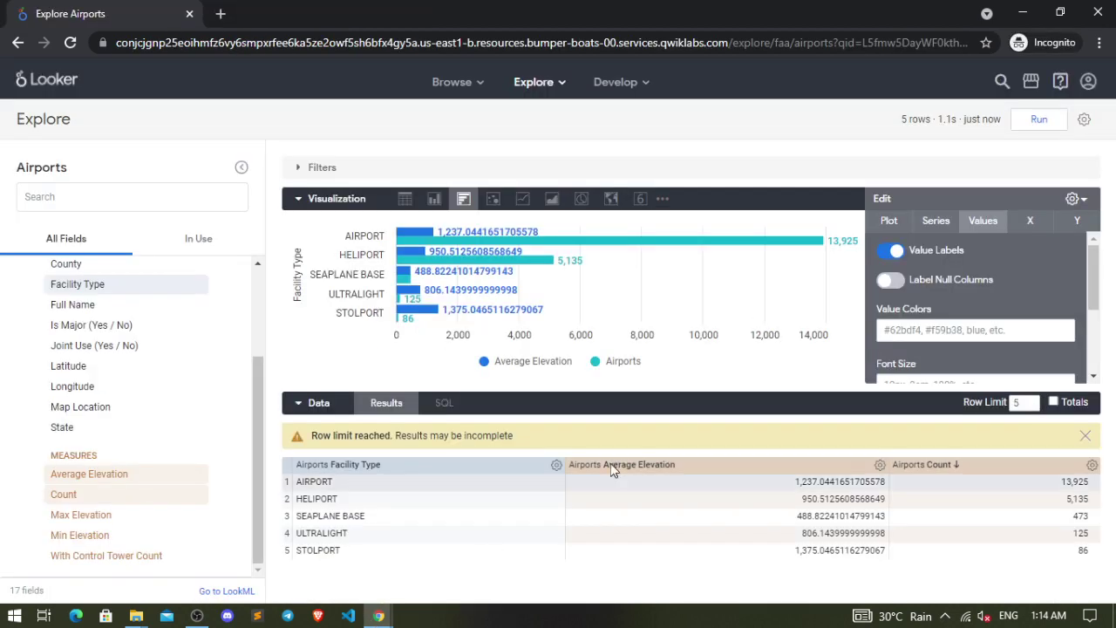
click(1077, 221)
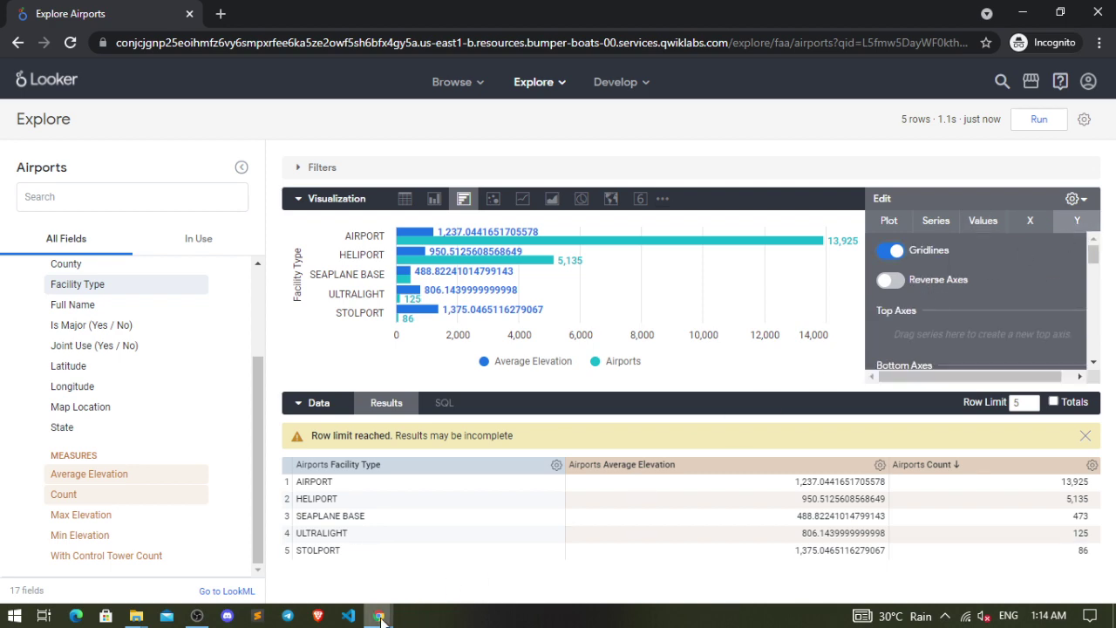
Check lab step 14 and bring up the Y-axis series and axis configuration
mouse_move(379, 616)
click(320, 563)
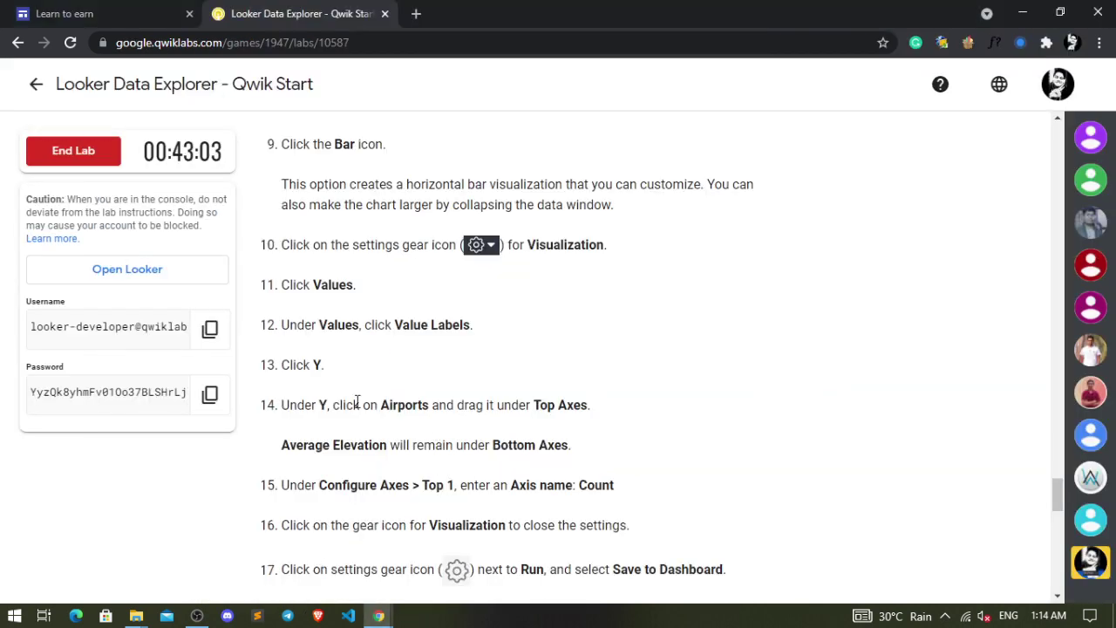
drag(319, 405, 622, 420)
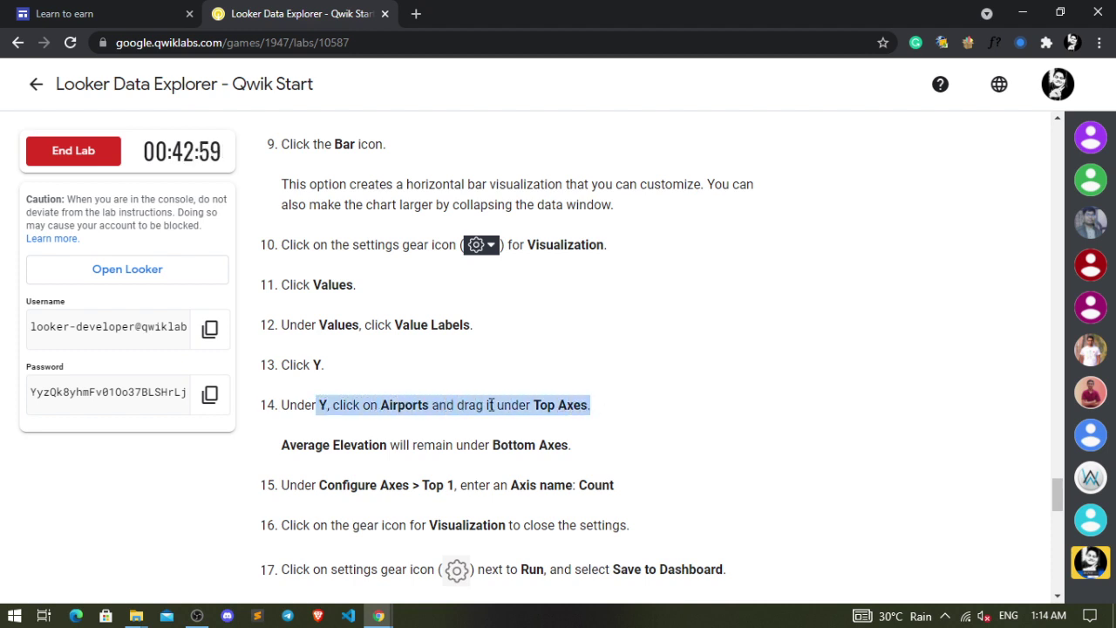
click(693, 403)
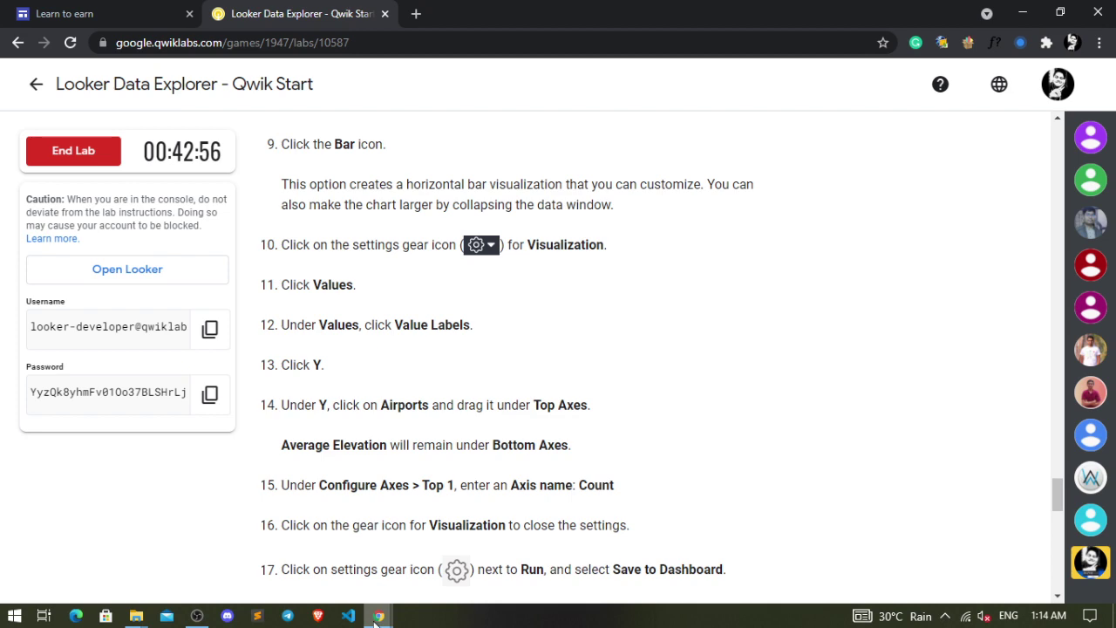
mouse_move(377, 619)
click(445, 558)
click(1053, 227)
scroll(1006, 264, down, 2)
scroll(941, 327, down, 1)
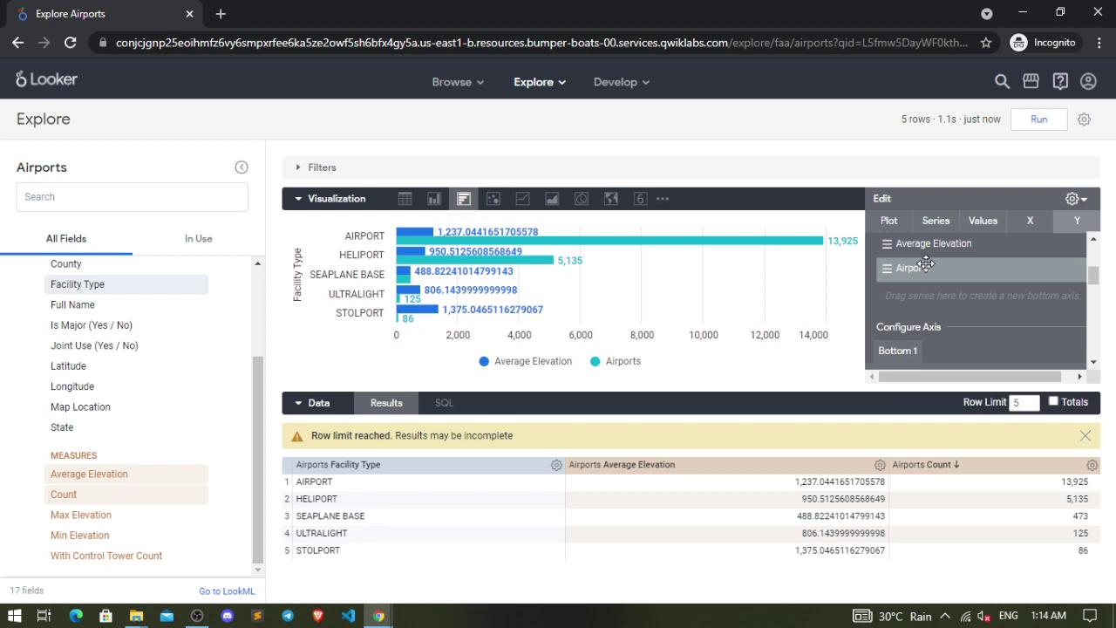
Drag the Airports series from Bottom 1 onto a new top axis, leaving Average Elevation on the bottom
drag(927, 263, 924, 272)
mouse_move(378, 616)
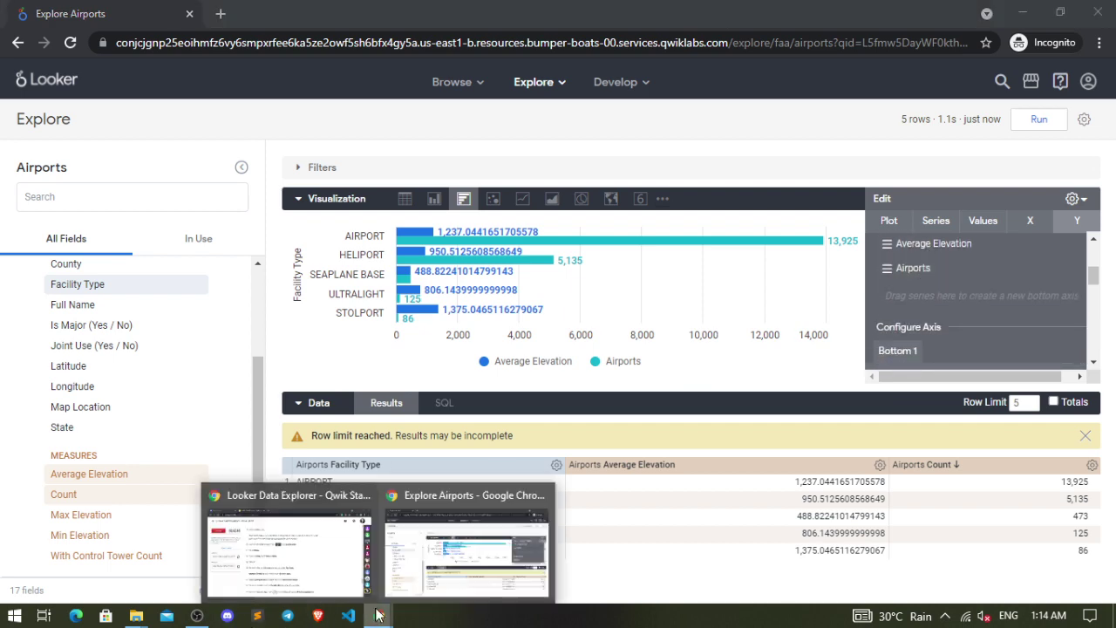
click(339, 575)
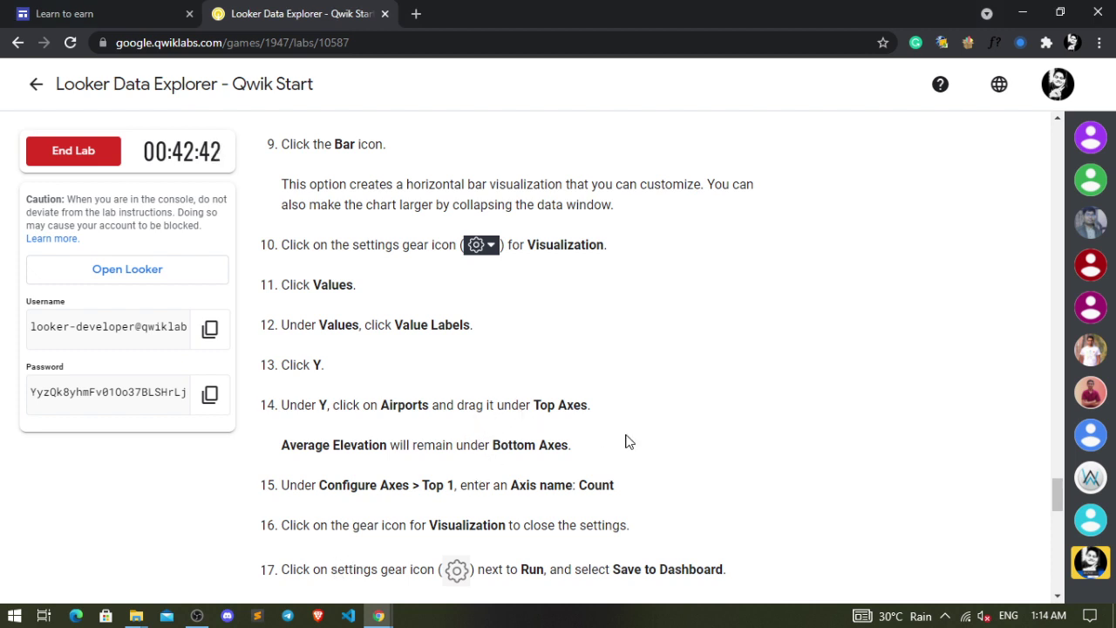
drag(363, 404, 606, 407)
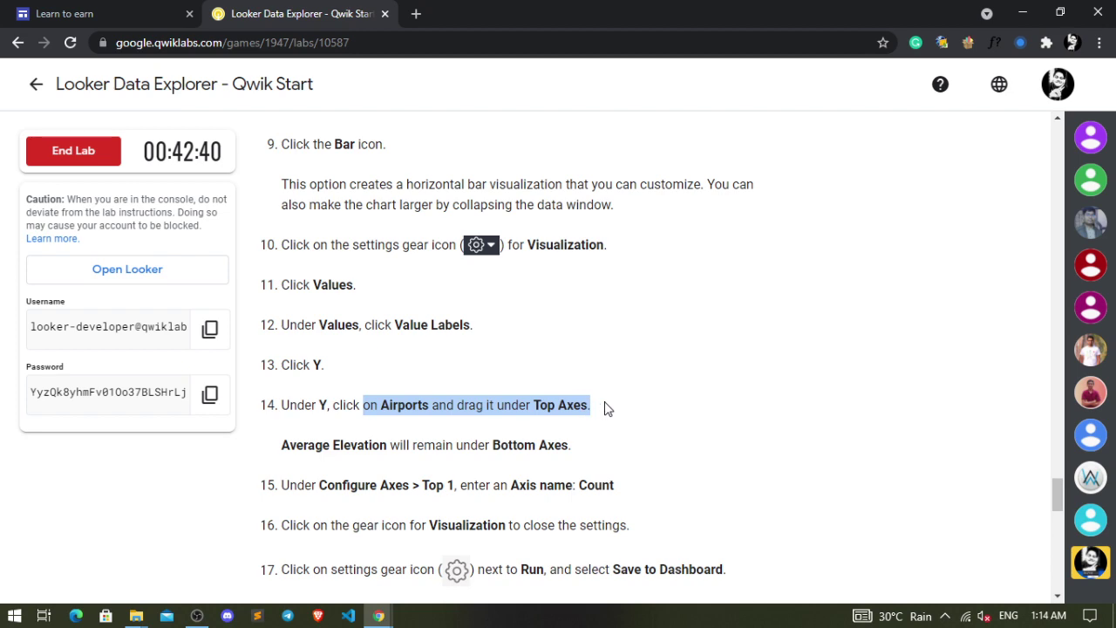
click(640, 406)
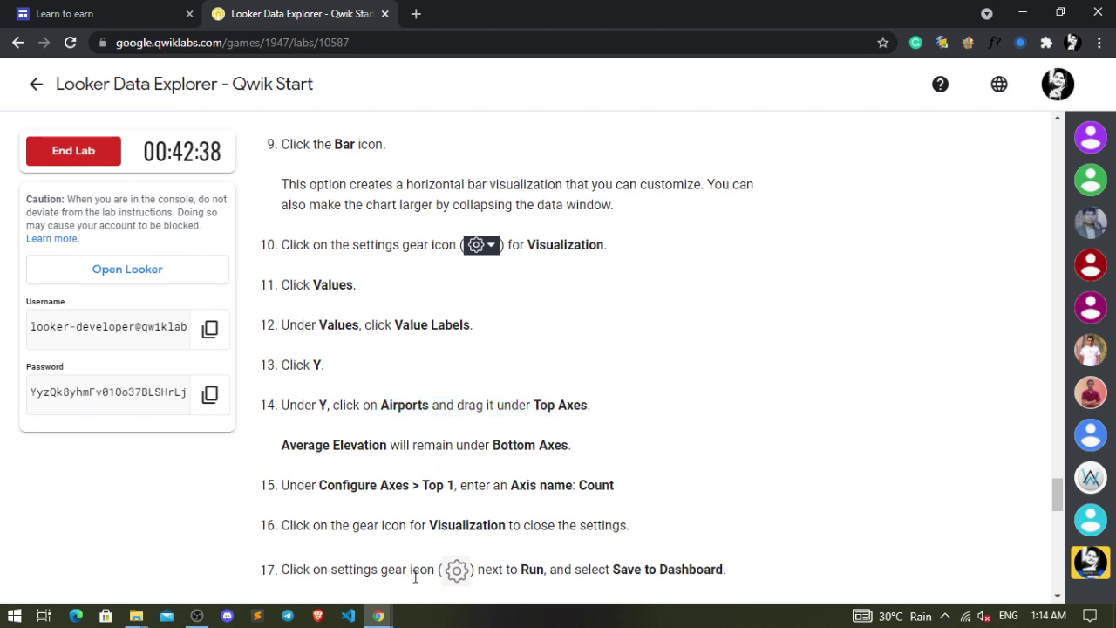
mouse_move(378, 613)
click(476, 562)
scroll(968, 292, up, 1)
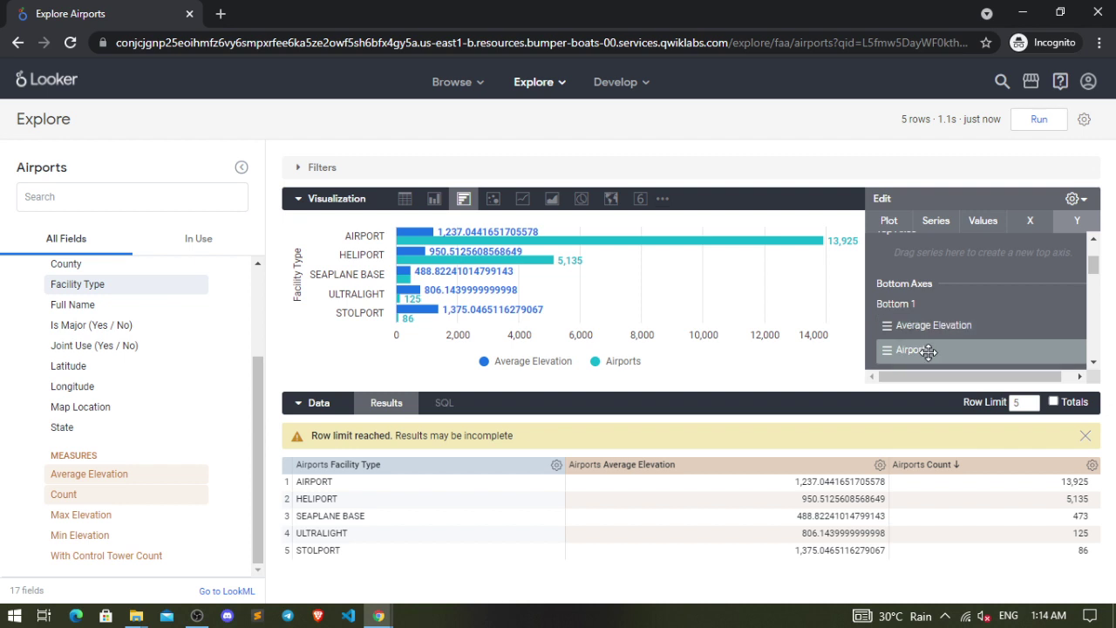
drag(928, 352, 948, 253)
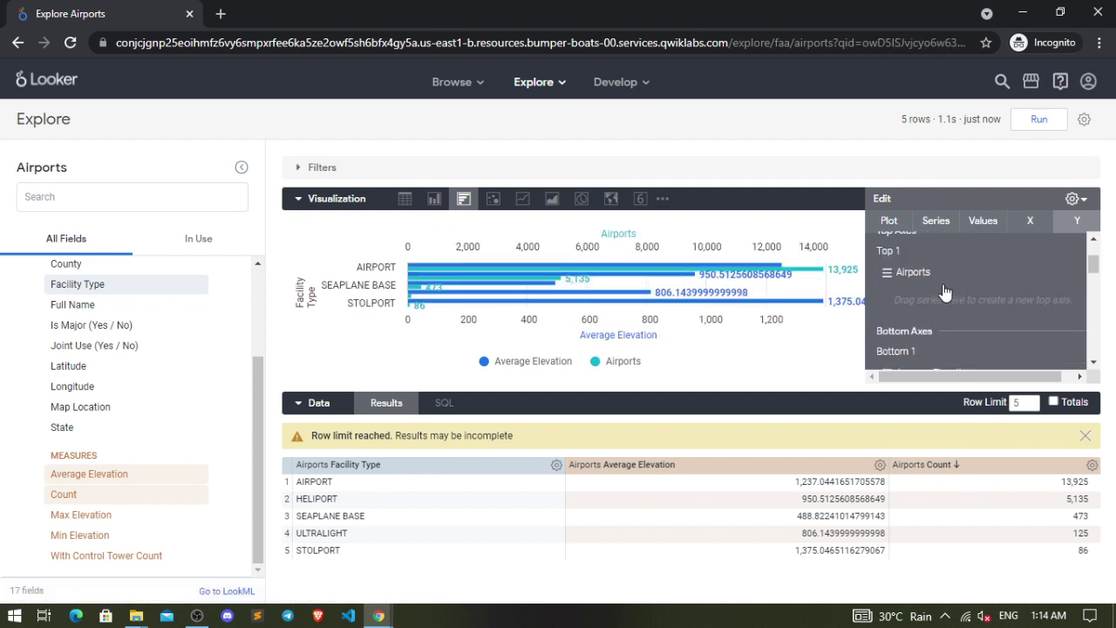
scroll(944, 294, up, 1)
scroll(943, 294, down, 1)
scroll(944, 294, down, 1)
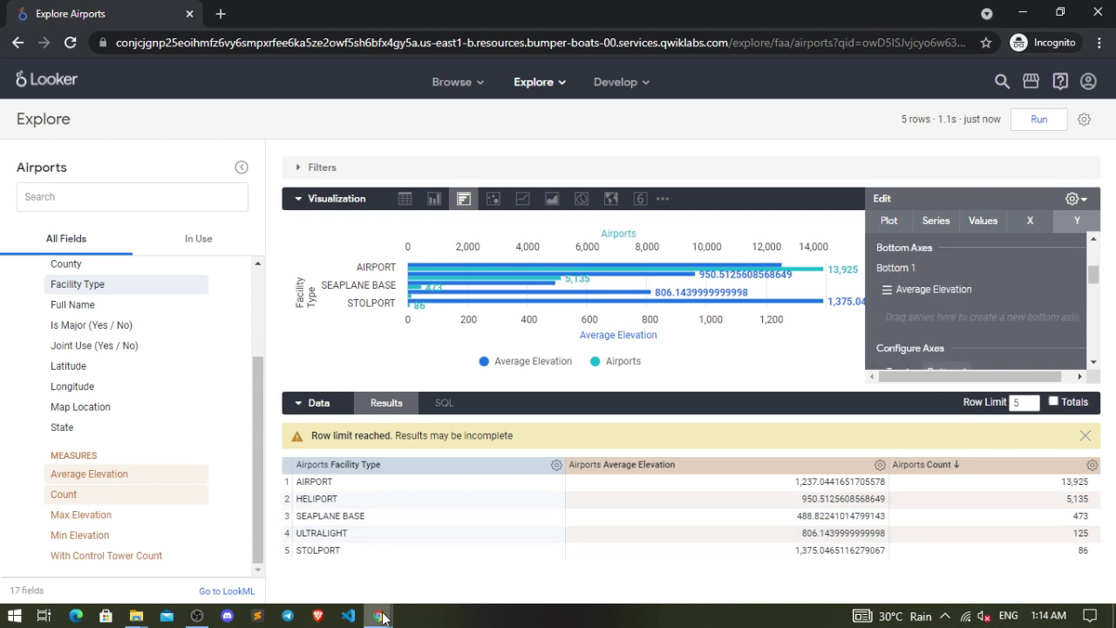
mouse_move(380, 616)
click(360, 556)
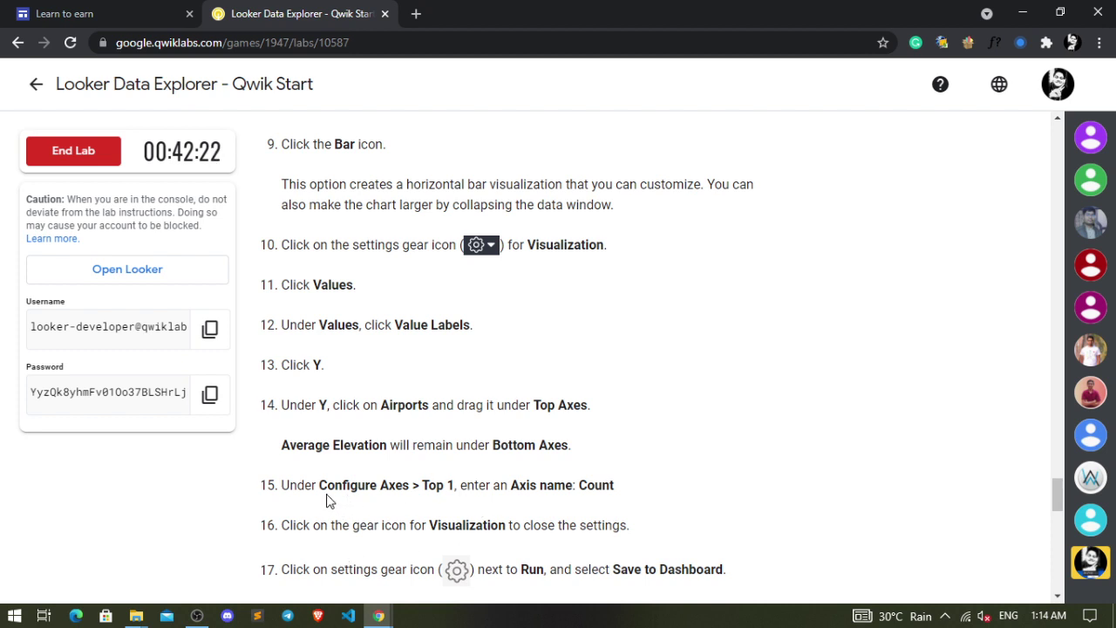
Read the Configure Axes instruction and scroll through the chart's Y-axis settings
drag(321, 487, 411, 490)
click(481, 494)
scroll(480, 493, down, 1)
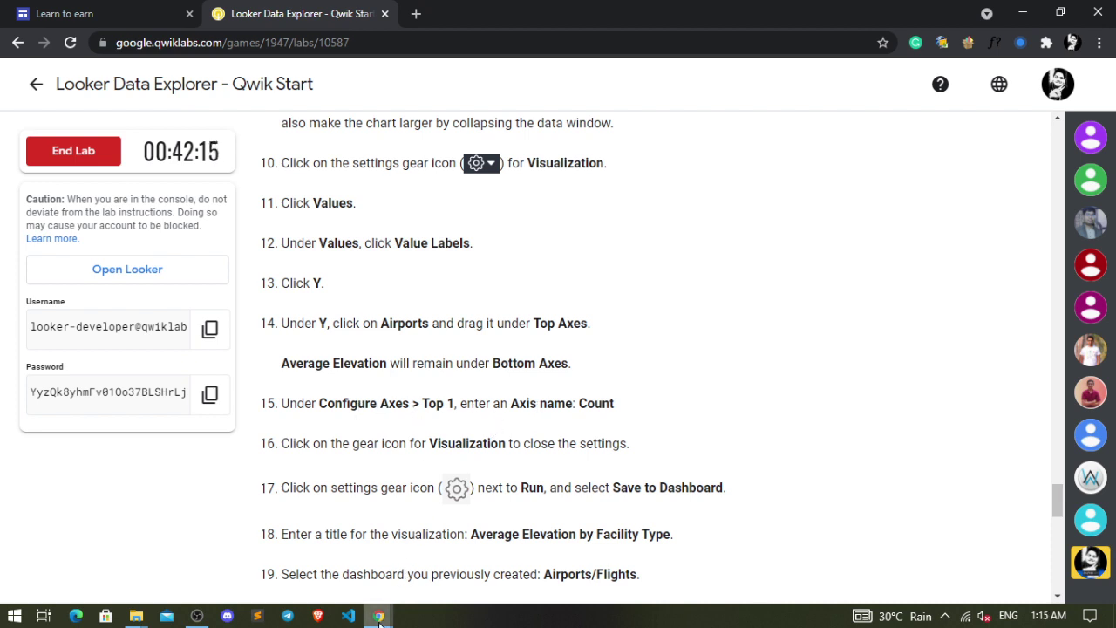
mouse_move(379, 616)
click(456, 551)
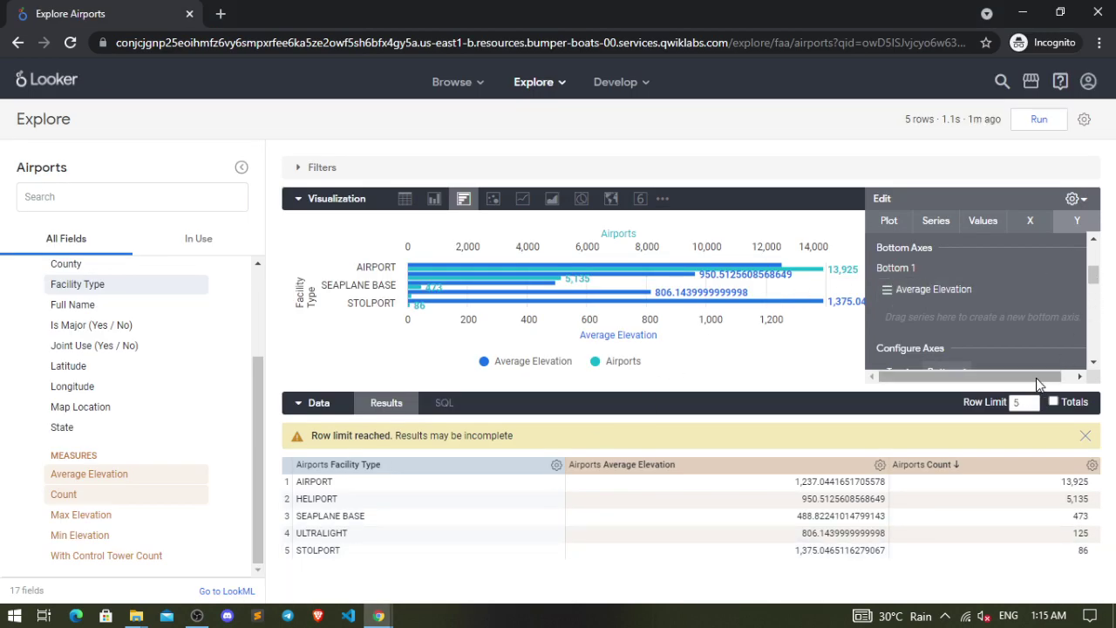
scroll(942, 332, down, 2)
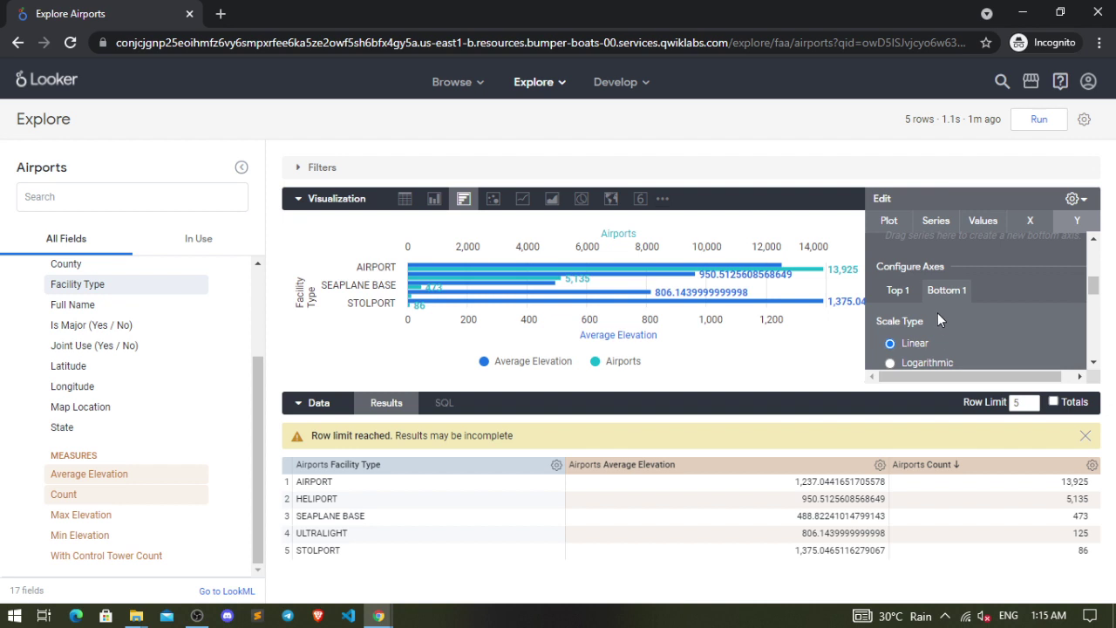
scroll(935, 304, down, 2)
scroll(935, 304, down, 1)
scroll(935, 305, up, 2)
scroll(935, 304, down, 2)
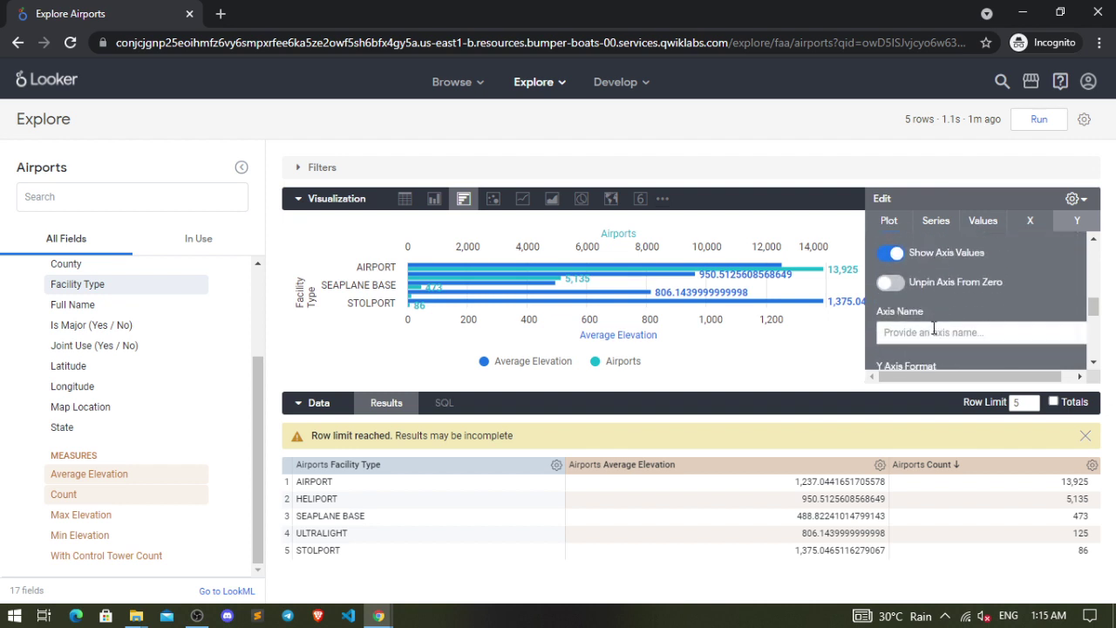
scroll(933, 328, up, 2)
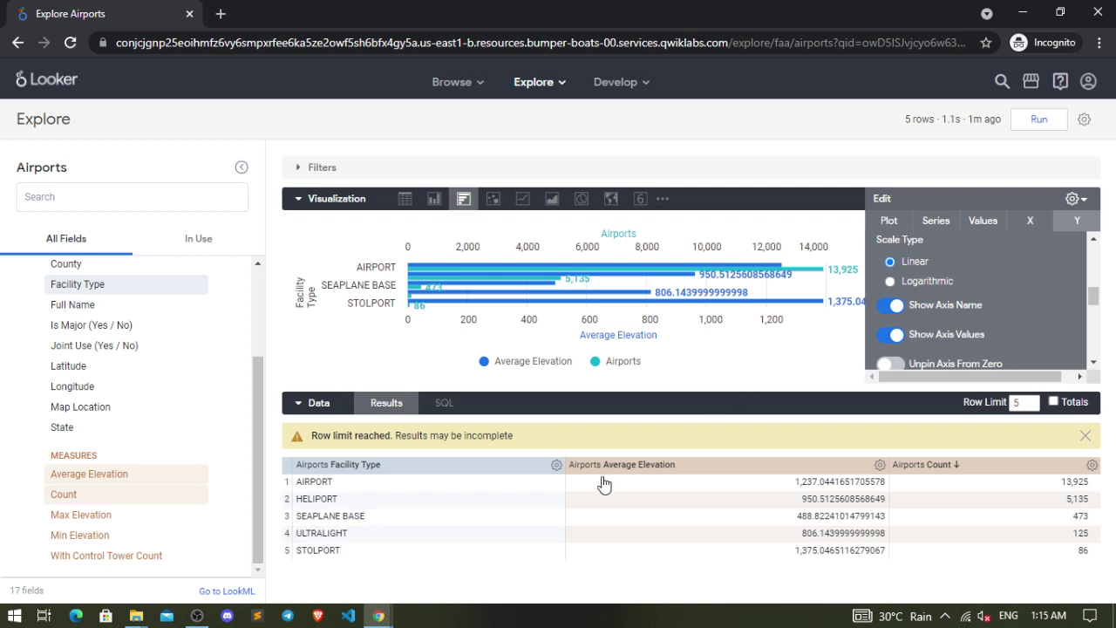
Select the Top 1 axis and enter Count as its axis name
mouse_move(378, 615)
click(296, 582)
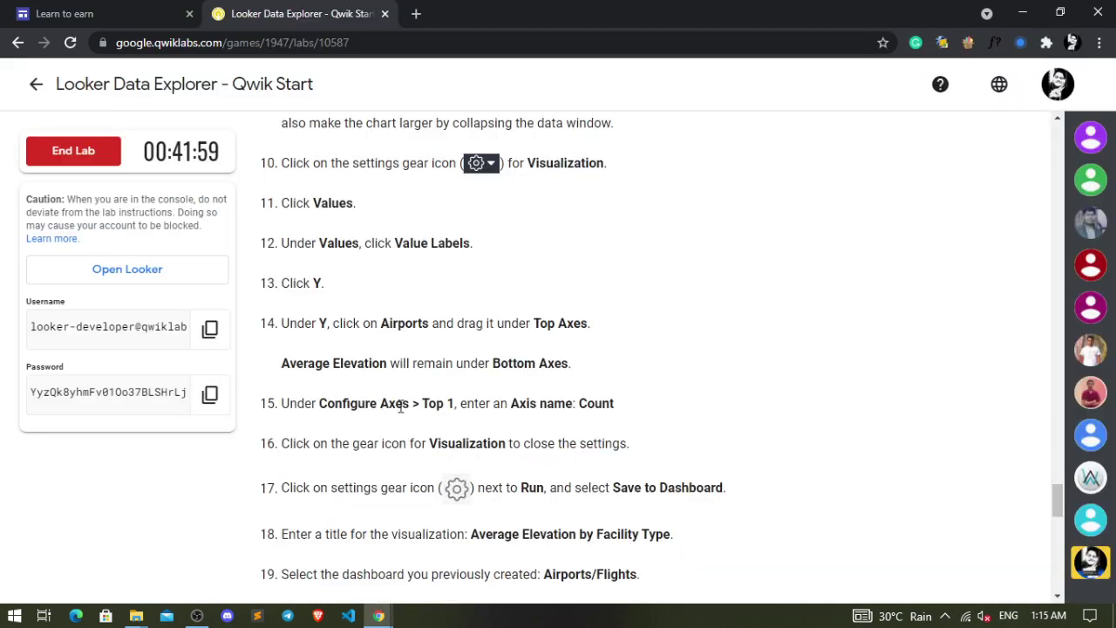
drag(423, 405, 454, 404)
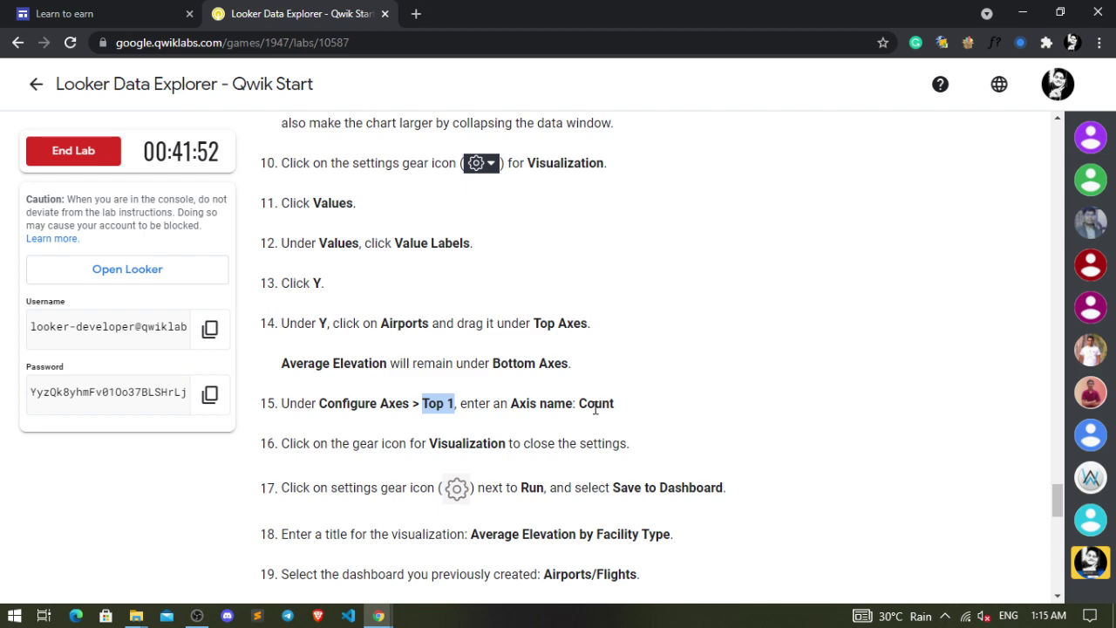
drag(580, 405, 634, 412)
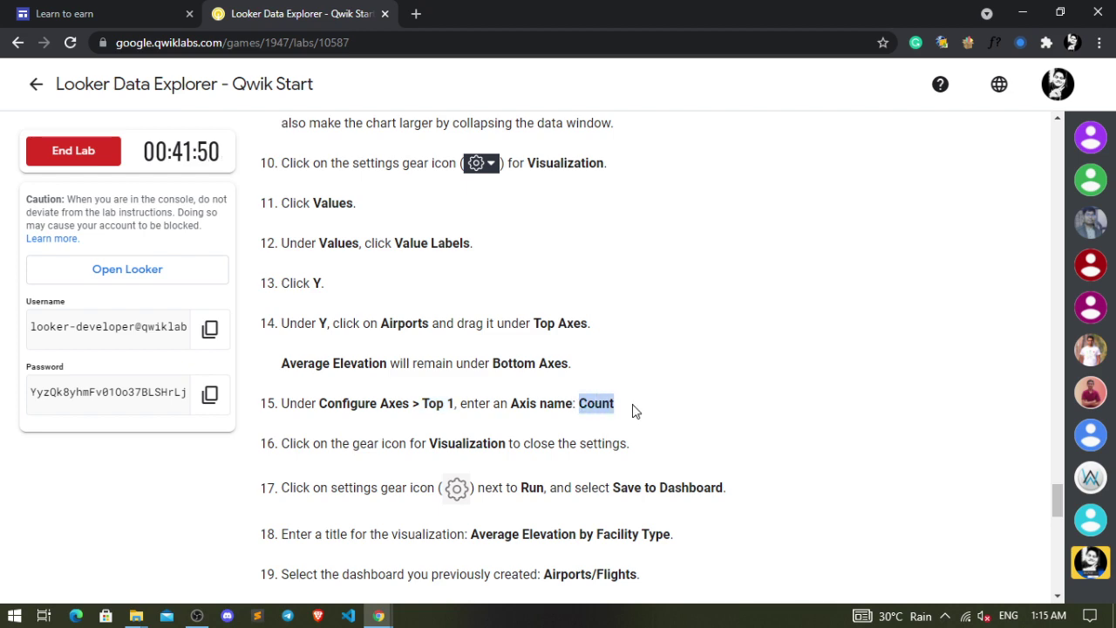
mouse_move(383, 618)
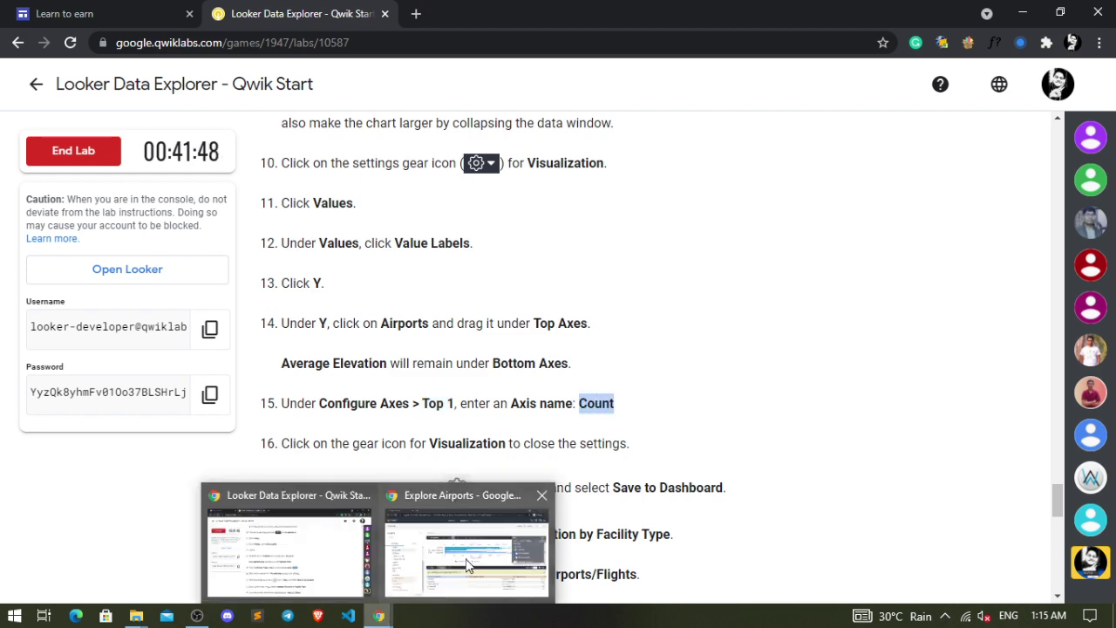
click(475, 536)
scroll(915, 320, down, 1)
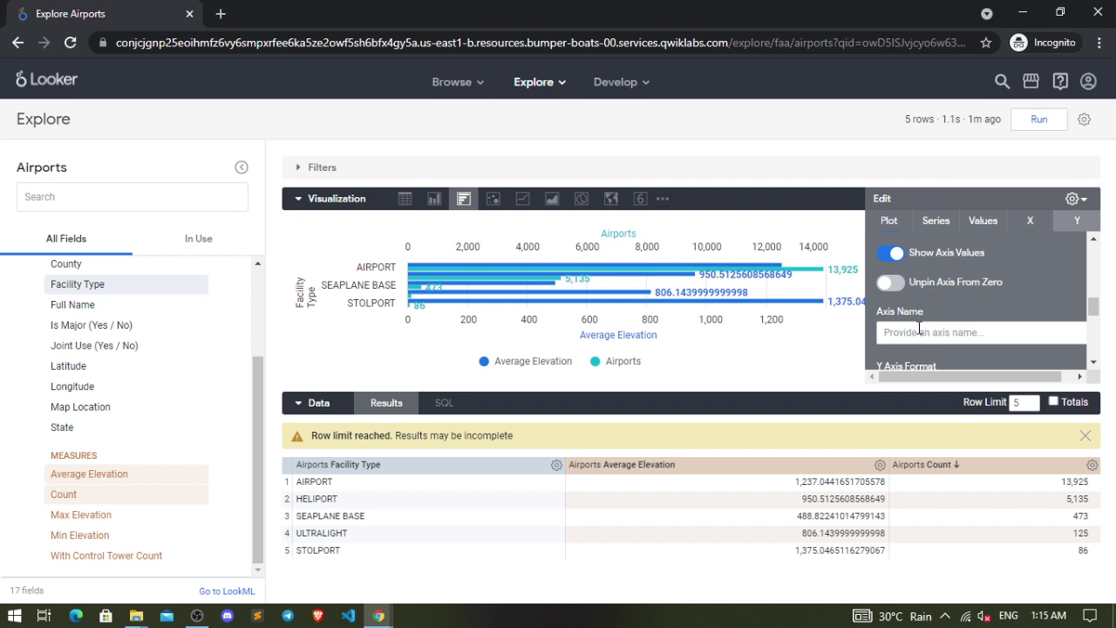
scroll(919, 328, down, 3)
scroll(918, 328, up, 1)
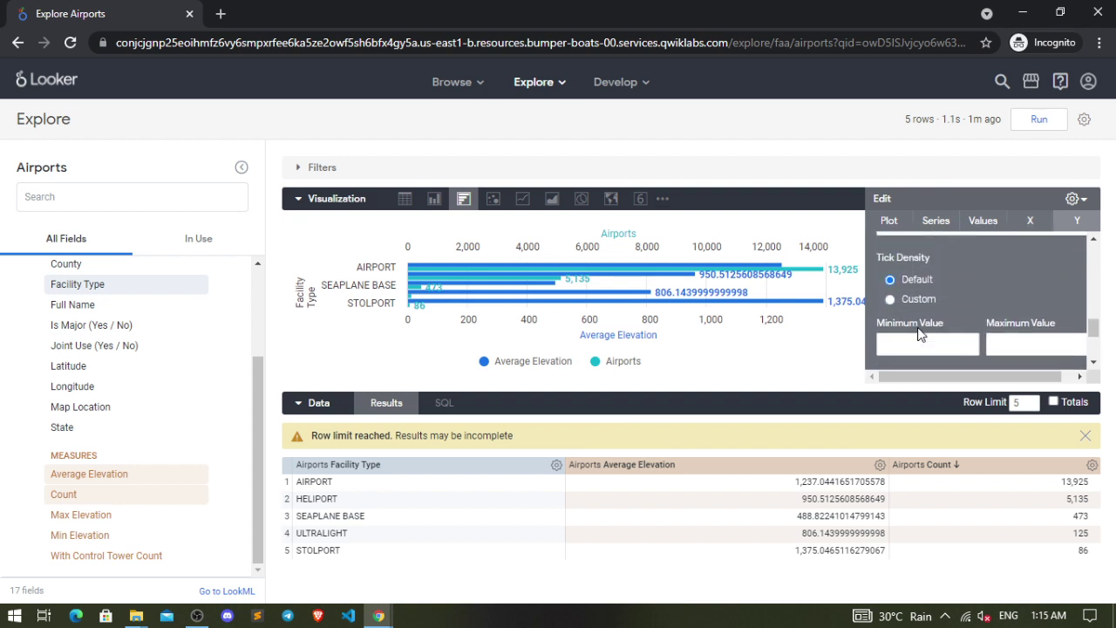
scroll(920, 334, up, 2)
scroll(918, 328, up, 2)
scroll(919, 334, down, 1)
scroll(918, 333, up, 1)
click(895, 296)
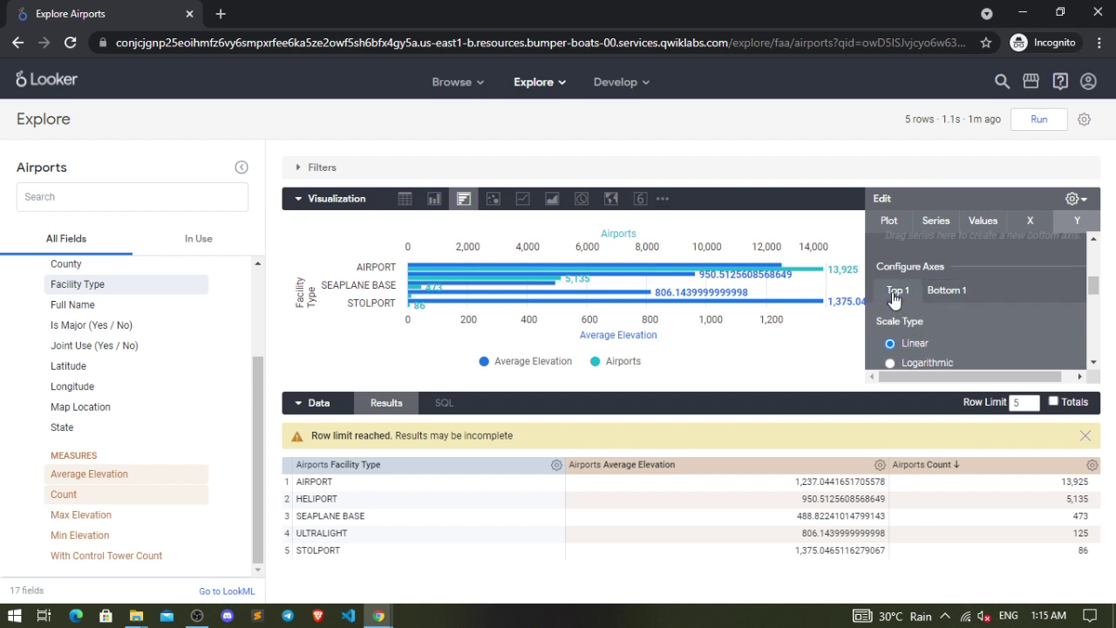
scroll(907, 314, down, 2)
scroll(920, 332, down, 1)
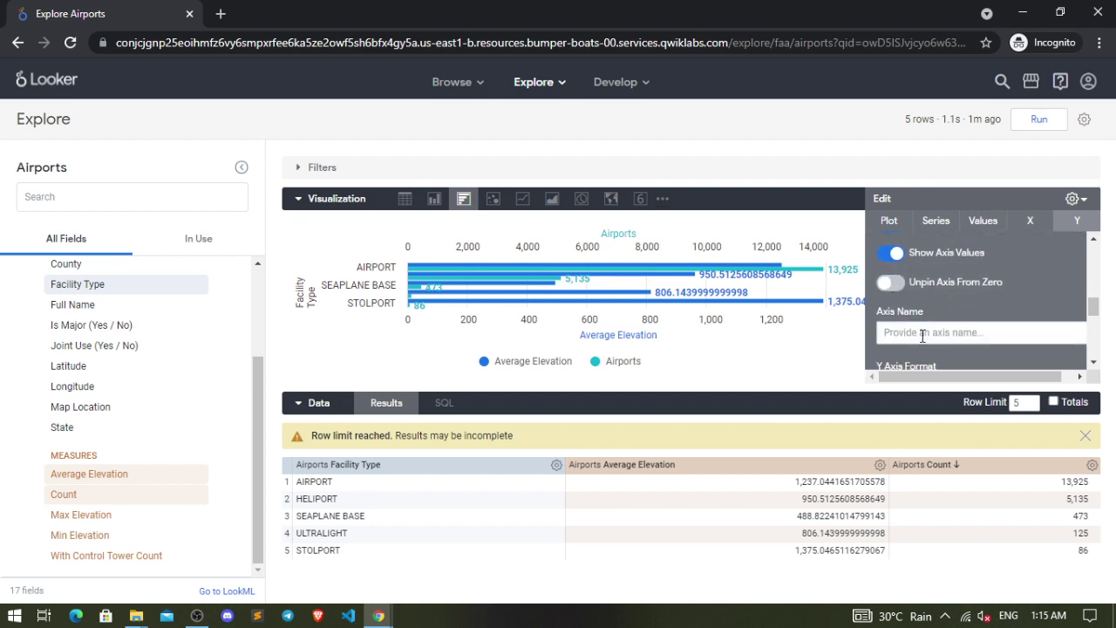
text(Count)
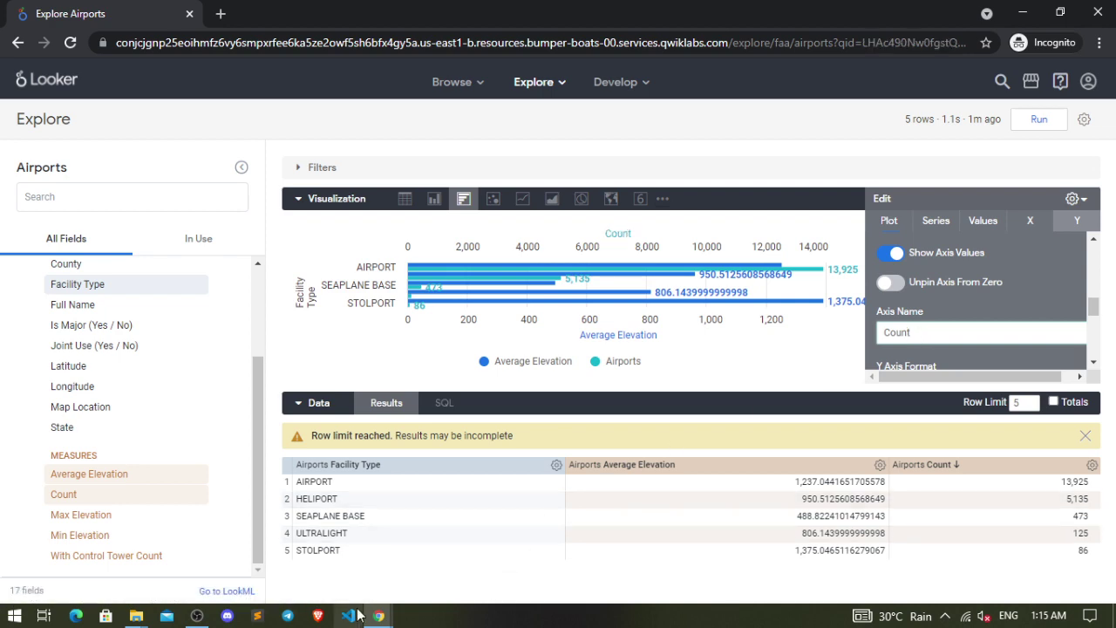
Close the chart settings so the bar chart spans the full width
mouse_move(377, 616)
click(330, 557)
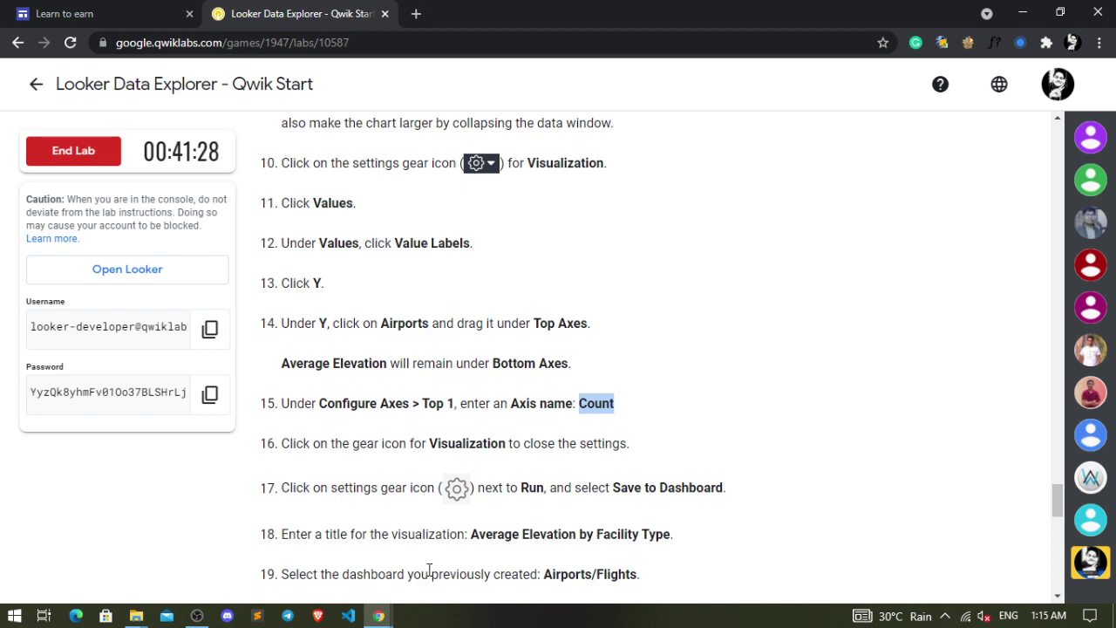
mouse_move(378, 617)
click(503, 537)
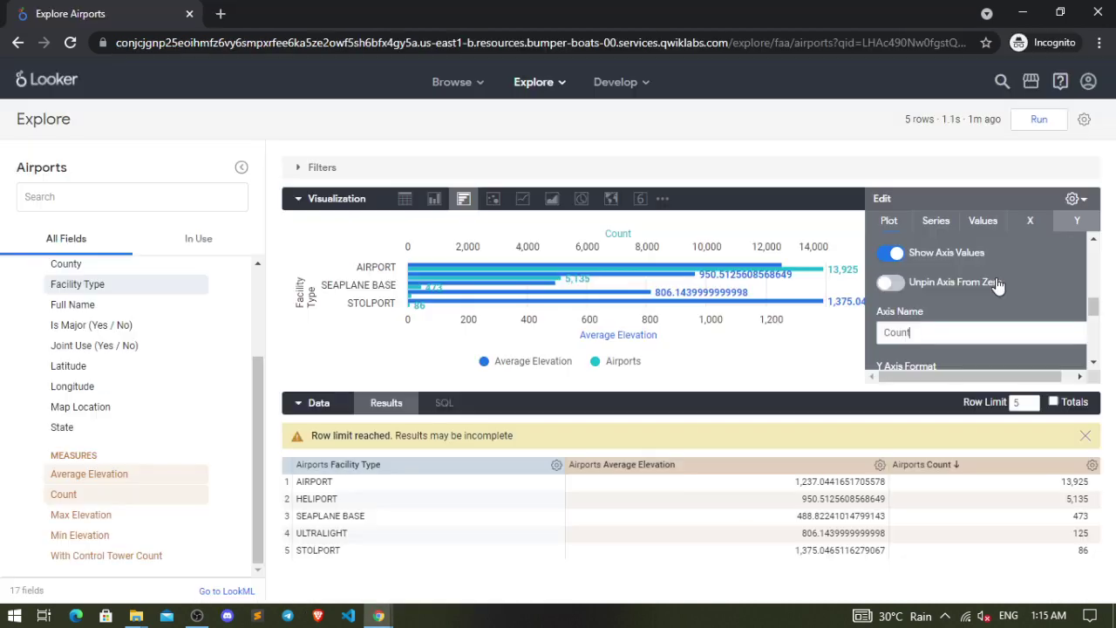
click(1071, 199)
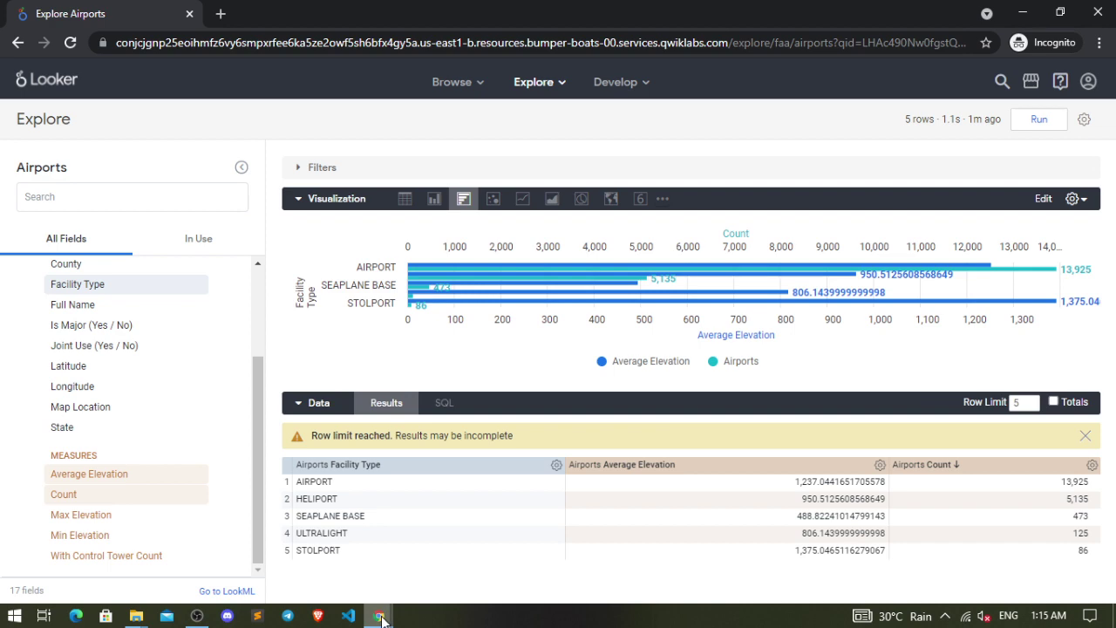
mouse_move(381, 621)
click(316, 572)
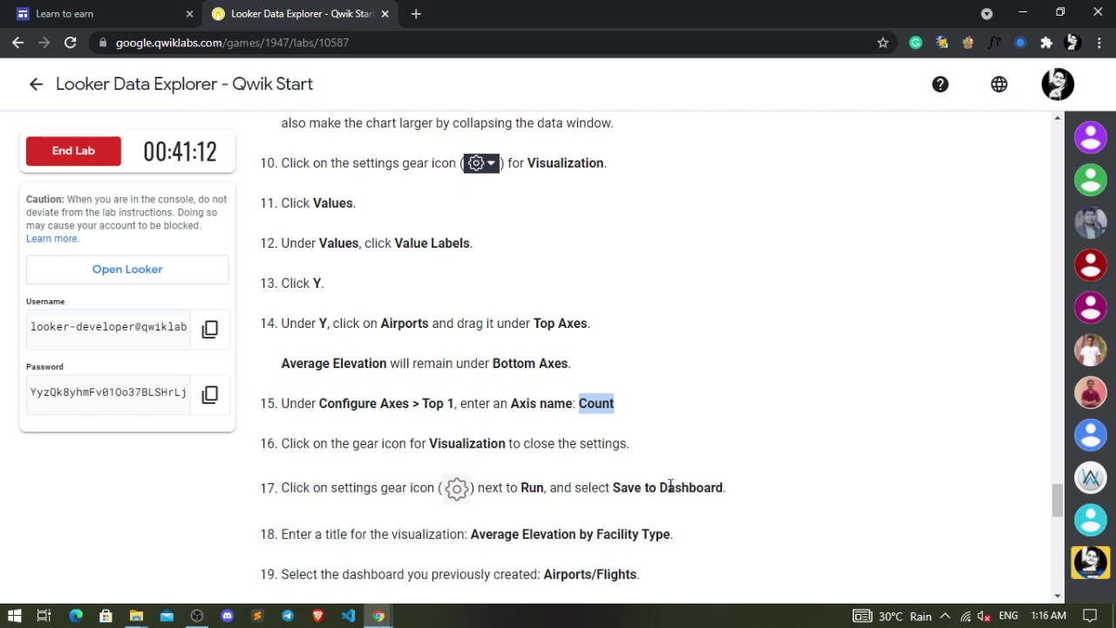
Choose Save to Dashboard from the explore's gear menu and focus the default New Tile title
scroll(671, 486, down, 2)
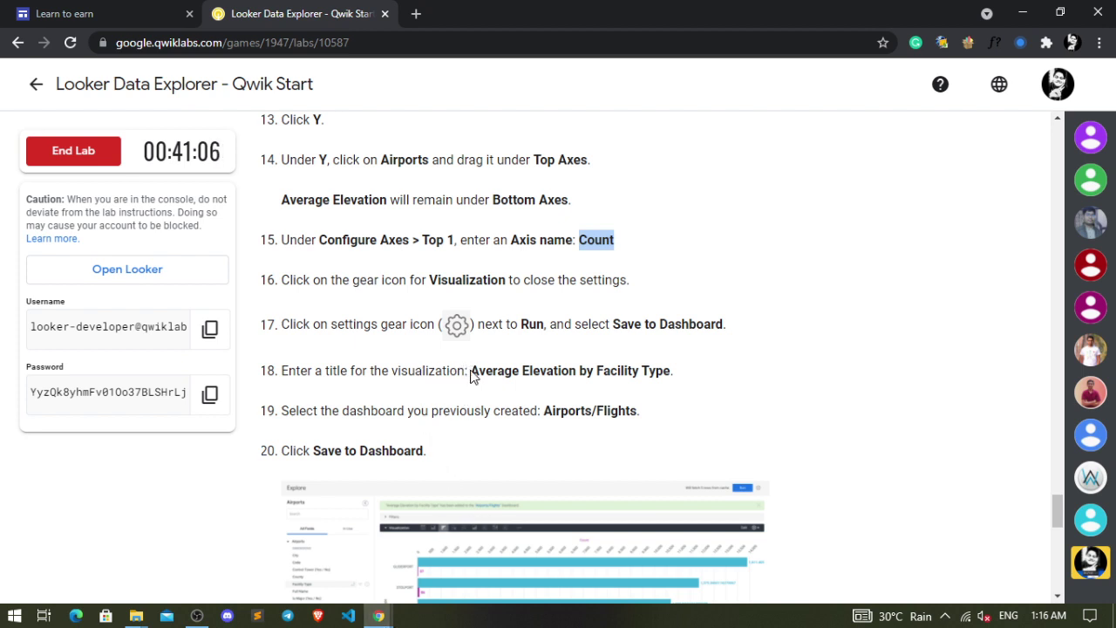
drag(471, 373, 712, 380)
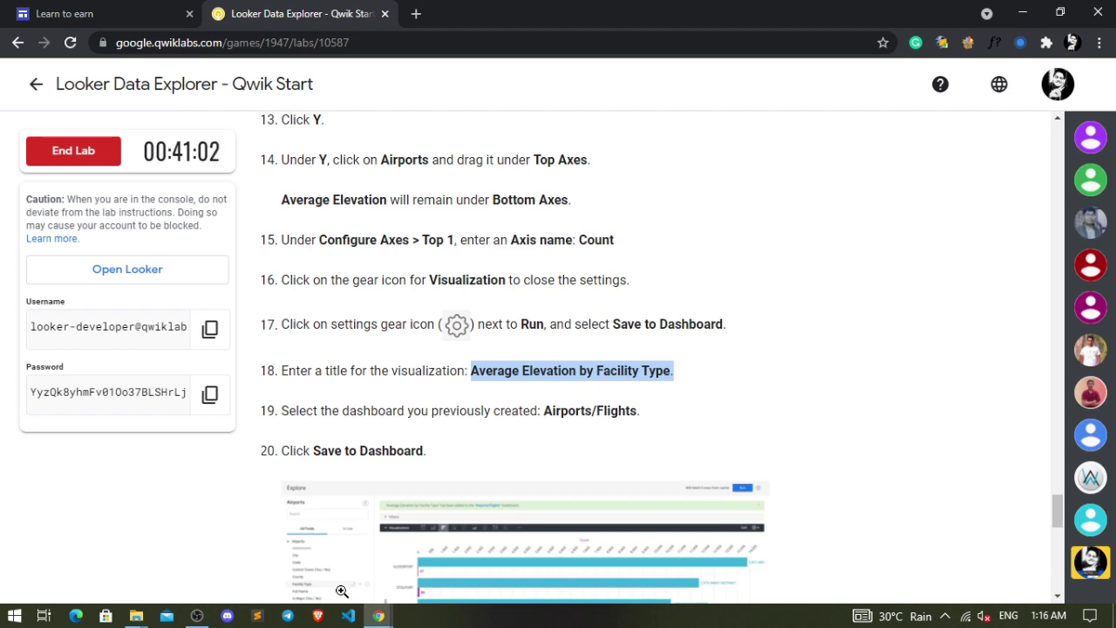
mouse_move(384, 620)
click(536, 545)
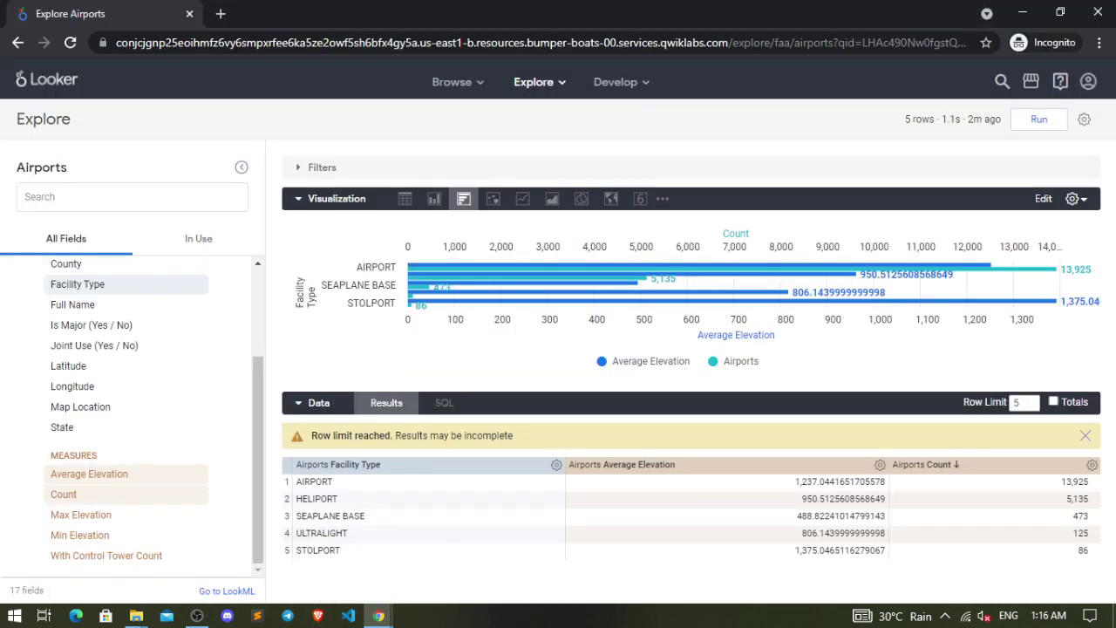
click(1084, 121)
click(941, 175)
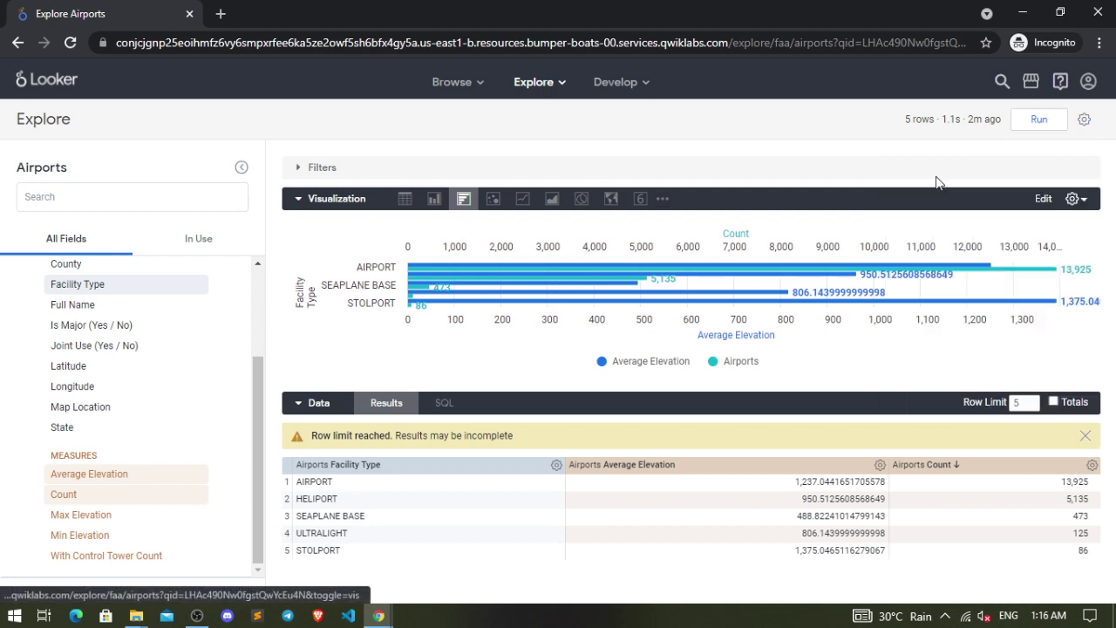
click(546, 174)
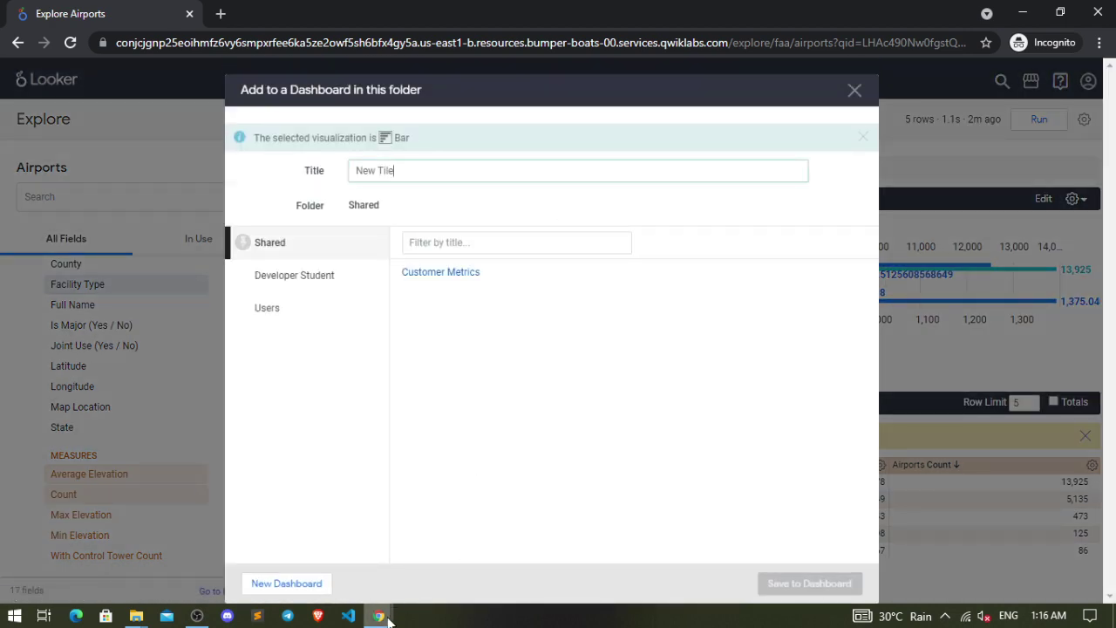
Enter 'Average Elevation by Facility Type' as the tile title, without the trailing period
mouse_move(388, 617)
click(328, 590)
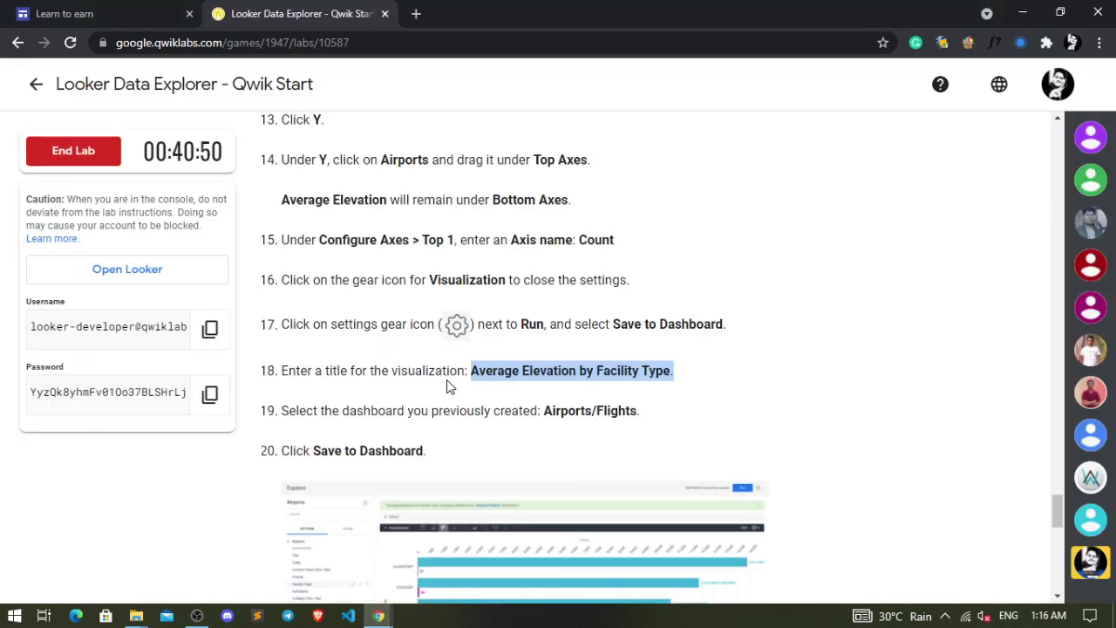
scroll(452, 386, down, 1)
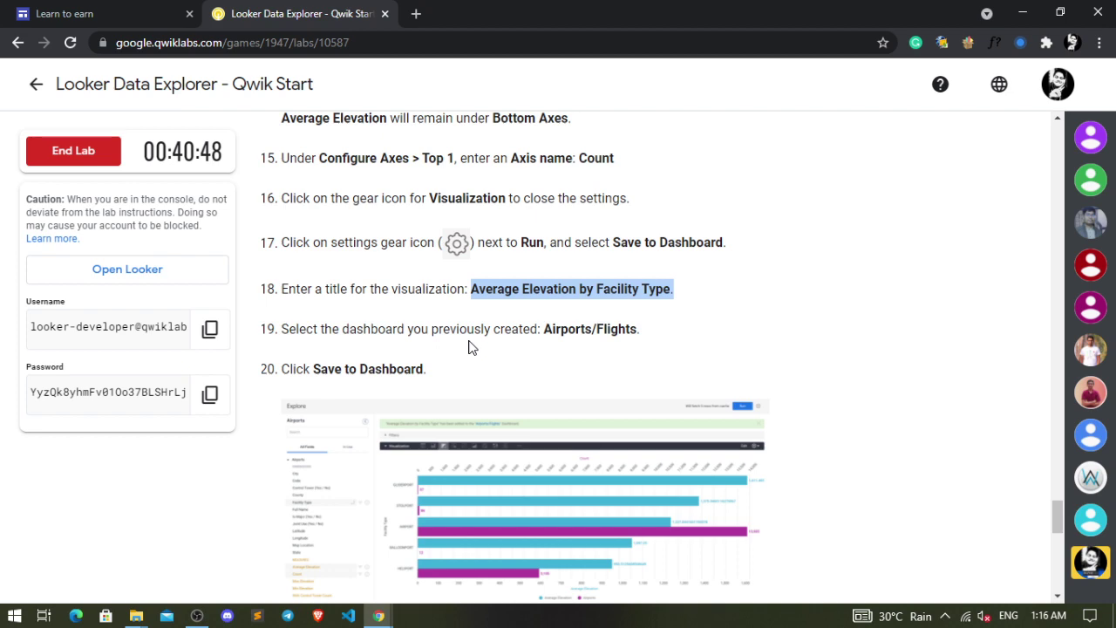
mouse_move(380, 615)
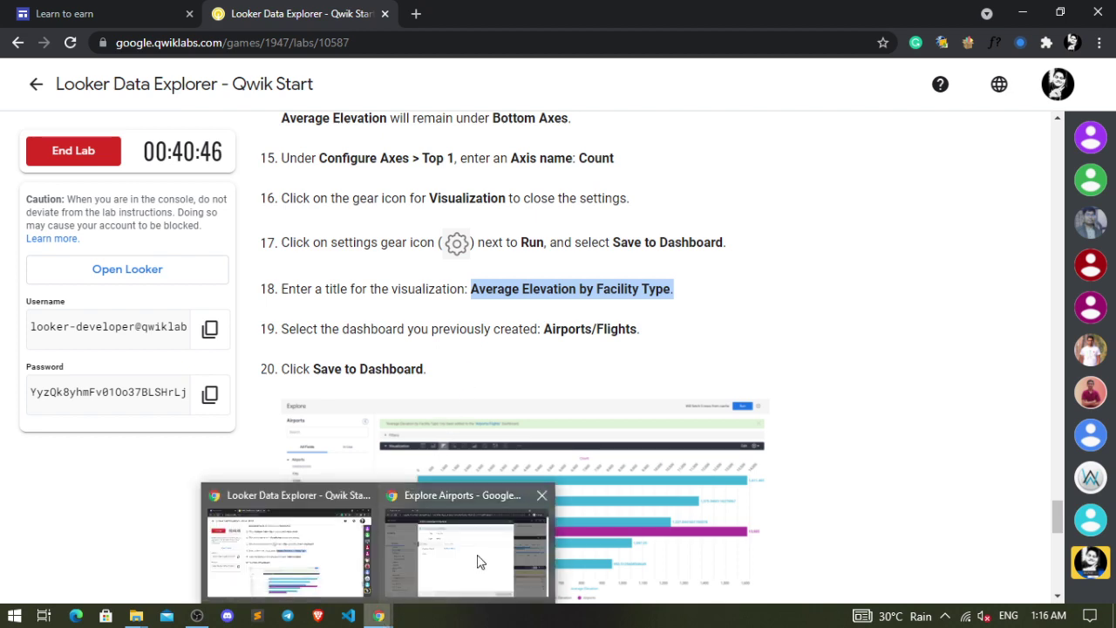
click(478, 563)
text(Average Elevation by Facility Type.)
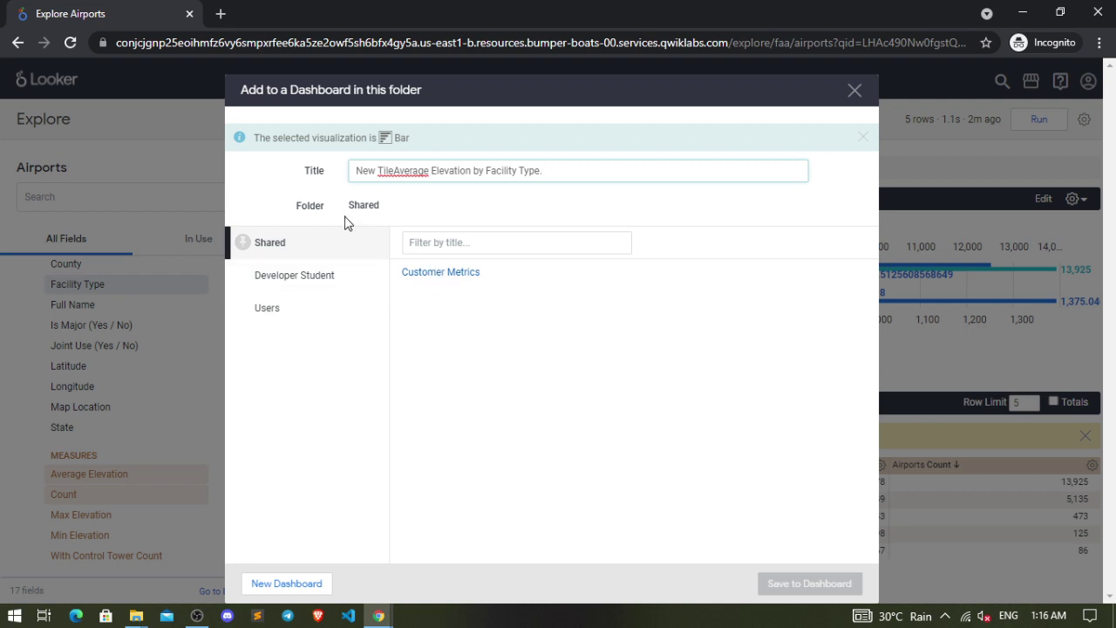
key(BackSpace)
Save the tile to the Airports/Flights dashboard in the Developer Student folder
click(378, 616)
click(314, 558)
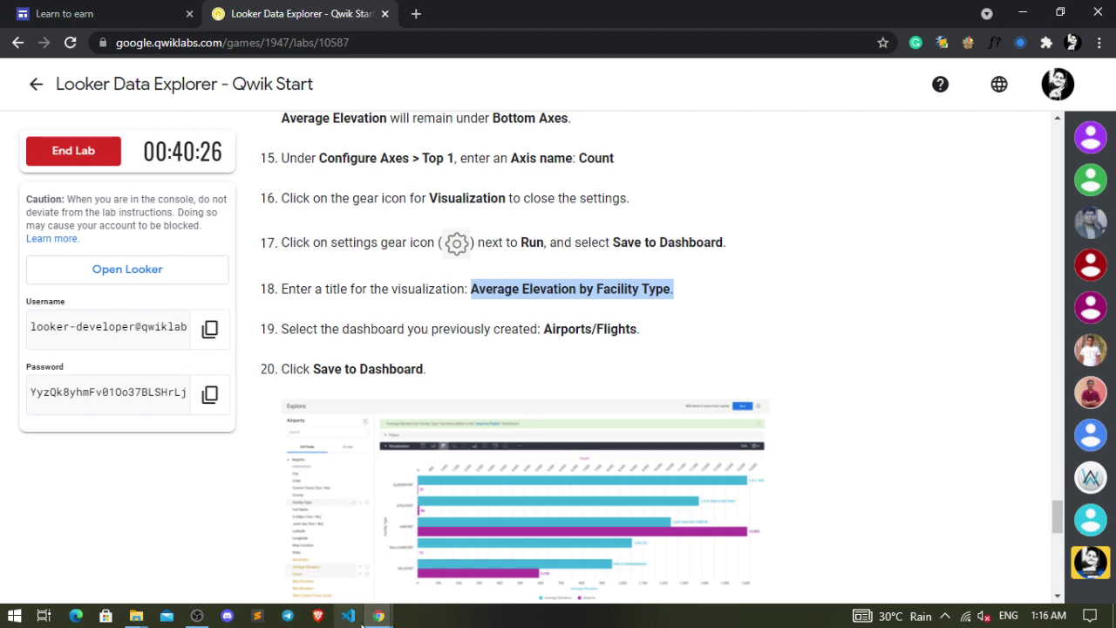
mouse_move(375, 616)
click(443, 580)
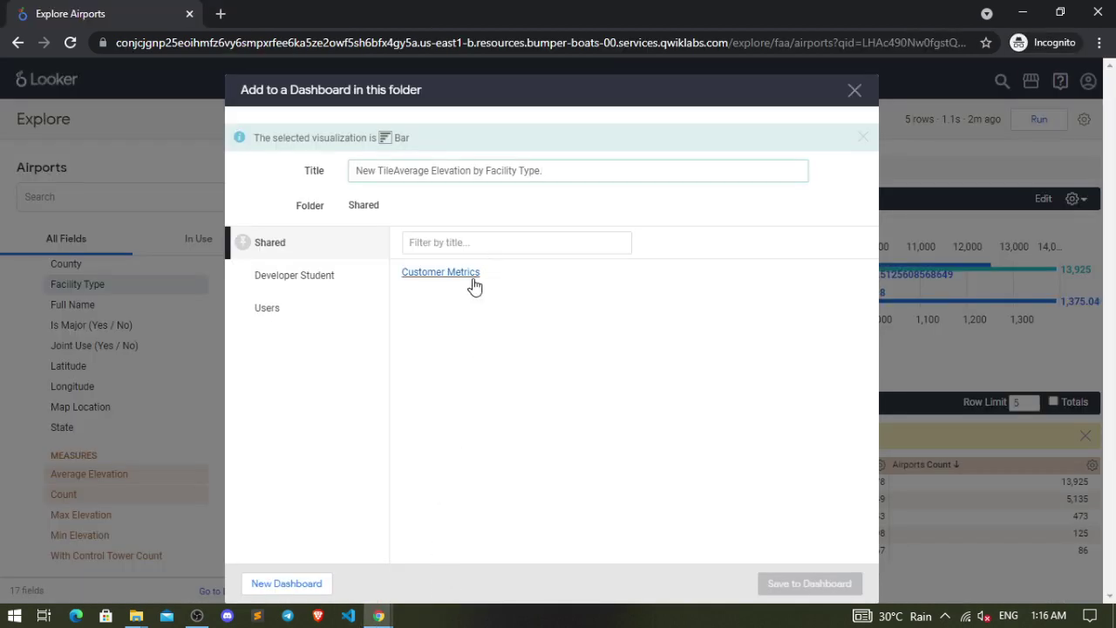
click(316, 290)
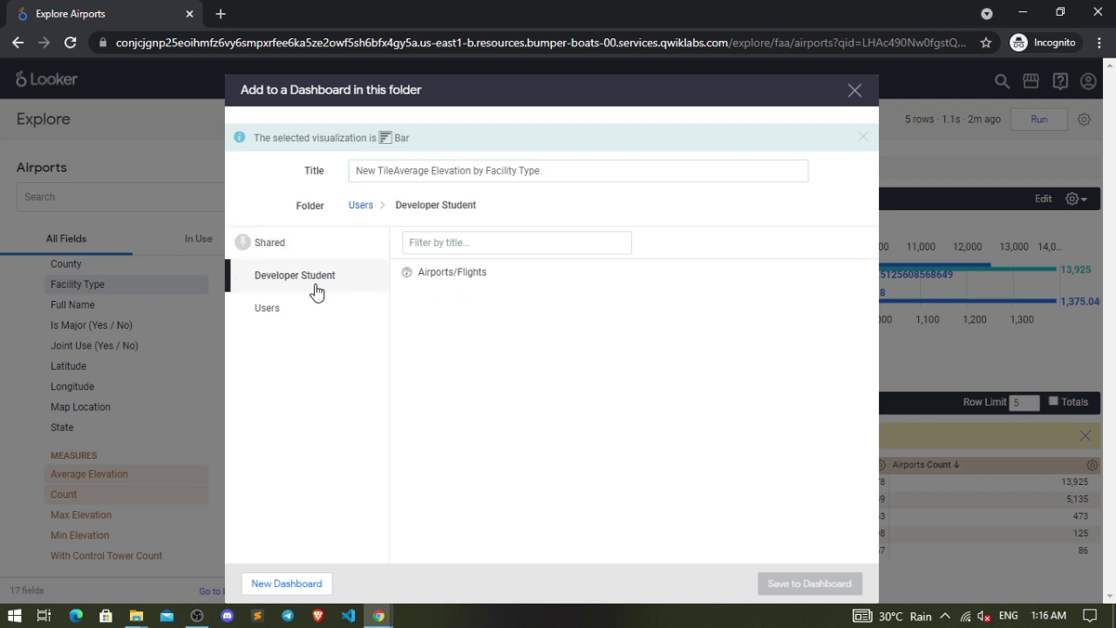
click(467, 275)
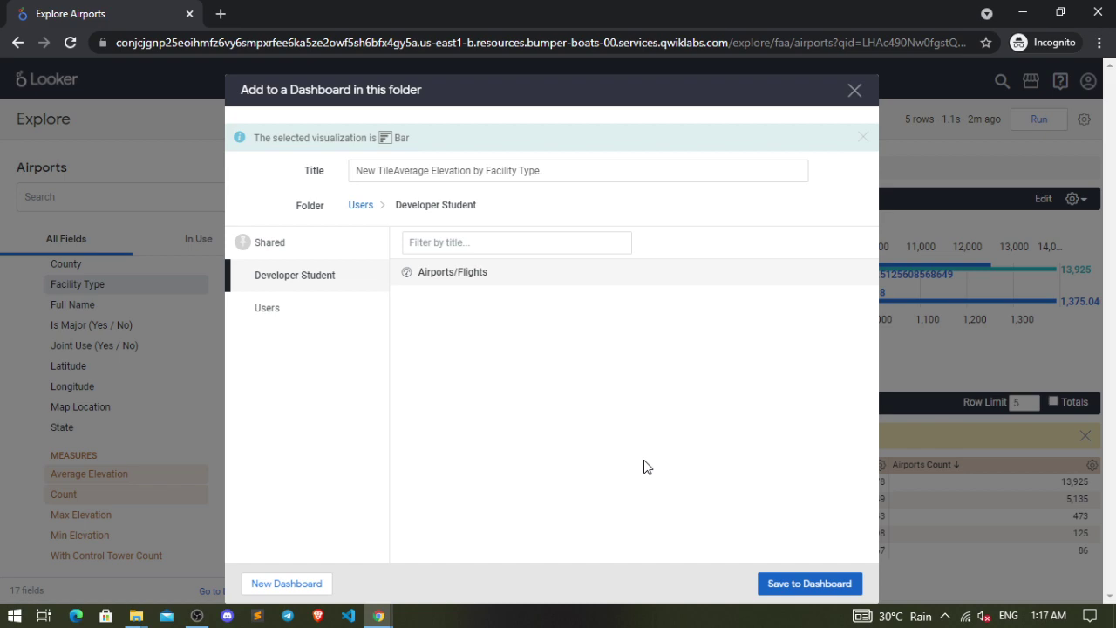
mouse_move(379, 616)
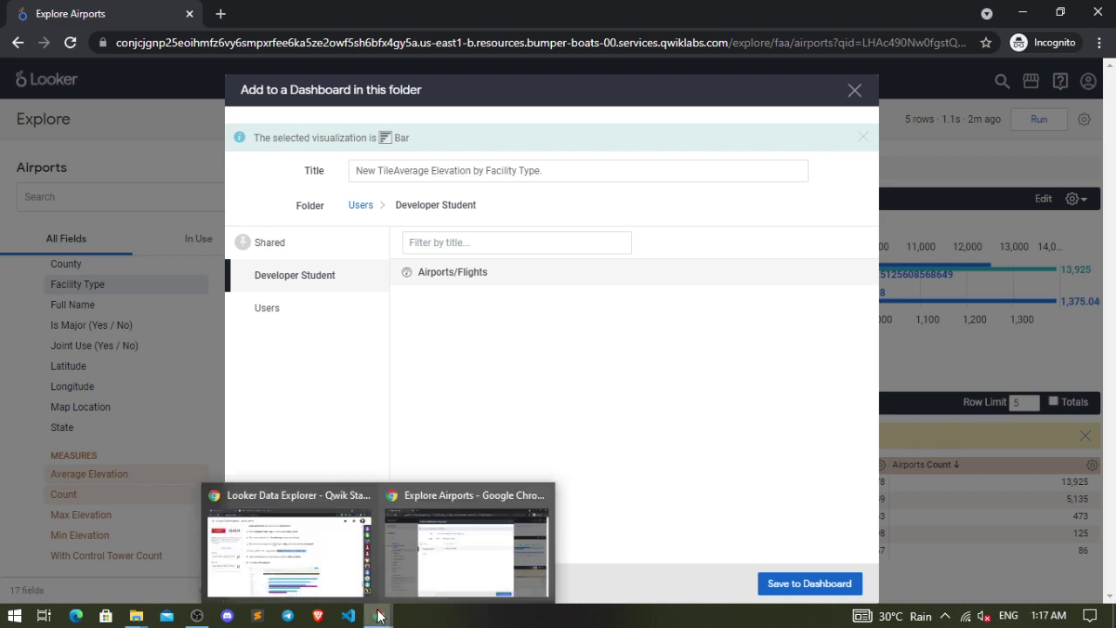
click(809, 583)
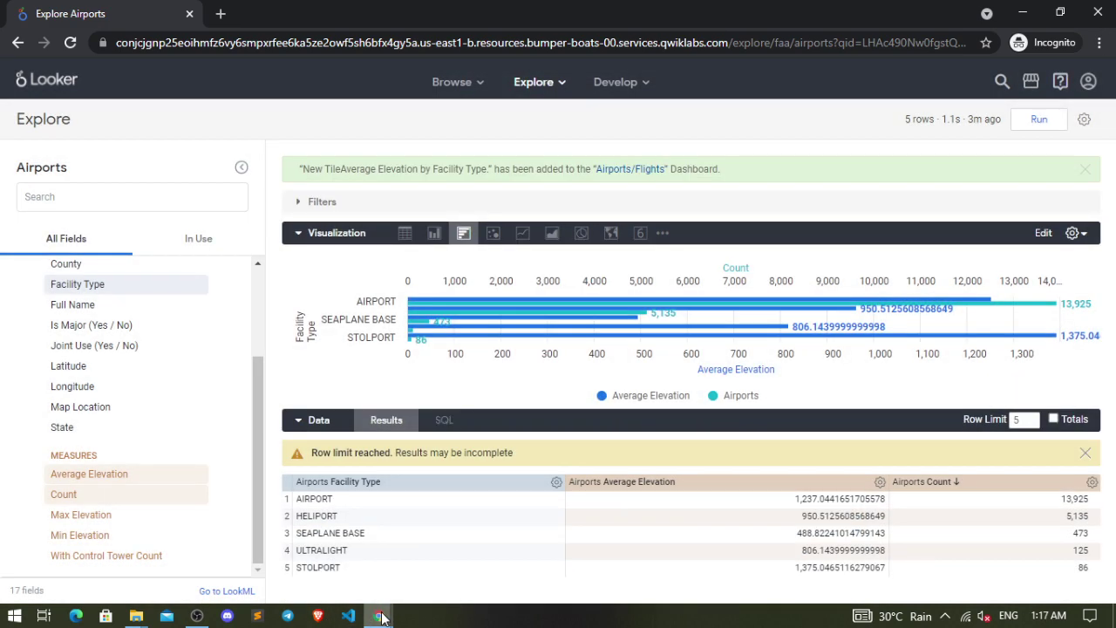
mouse_move(381, 616)
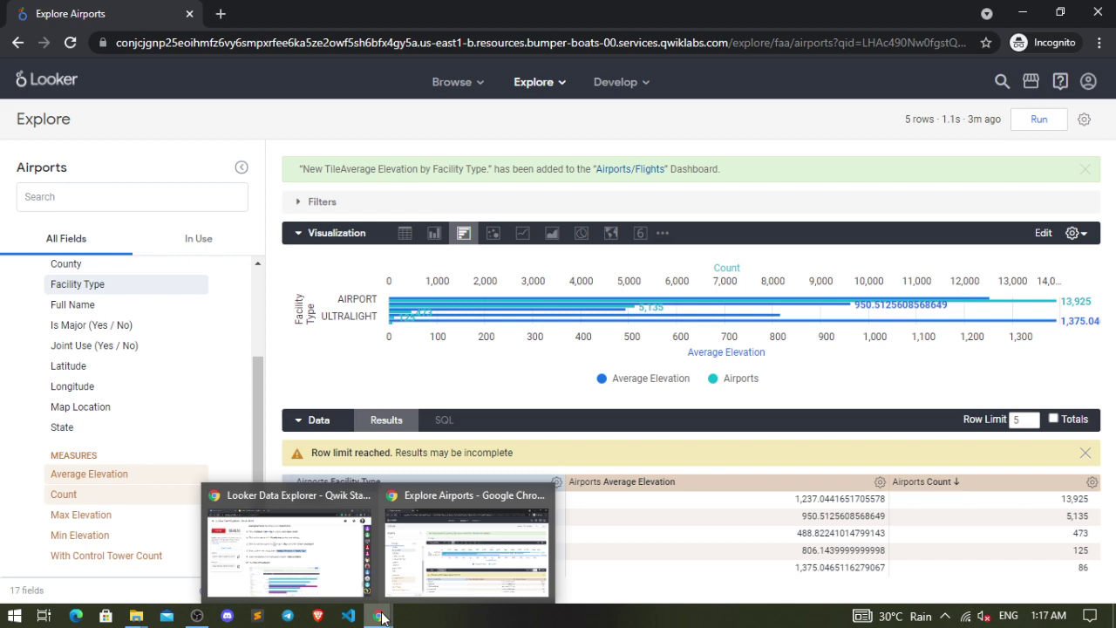
click(422, 553)
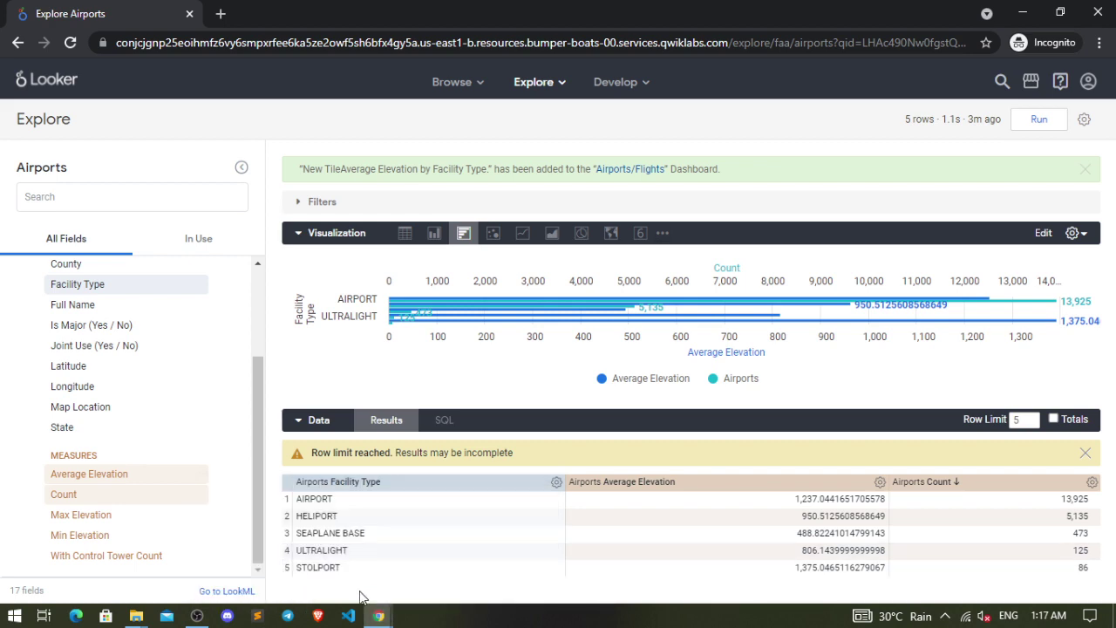
Run Check my progress for the Visualize Dimensions and Measures task
mouse_move(377, 615)
click(341, 568)
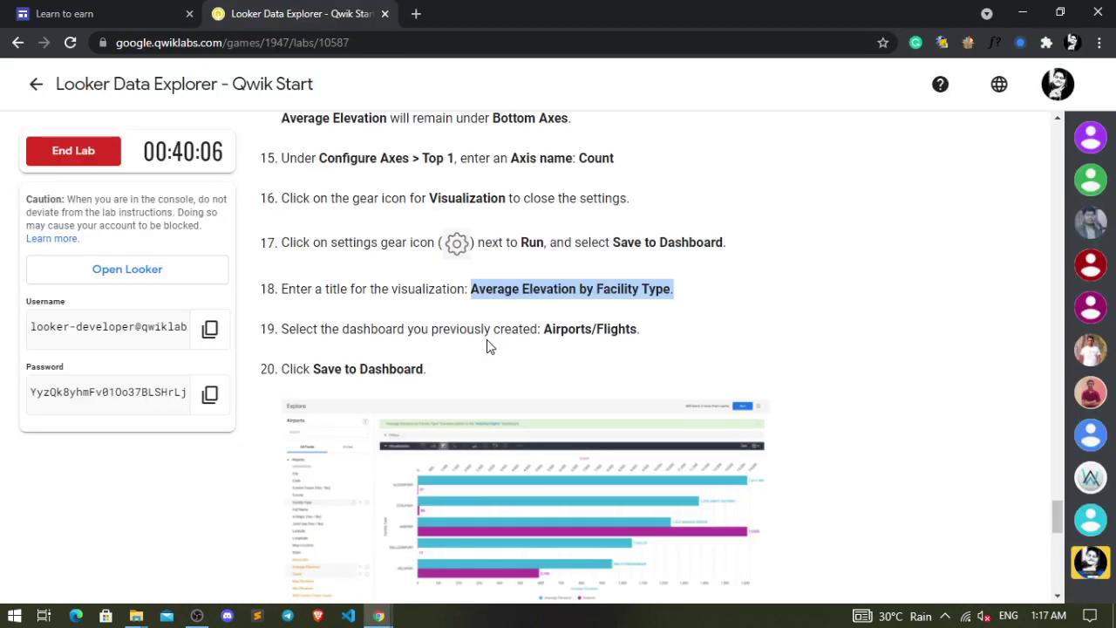
drag(542, 329, 640, 328)
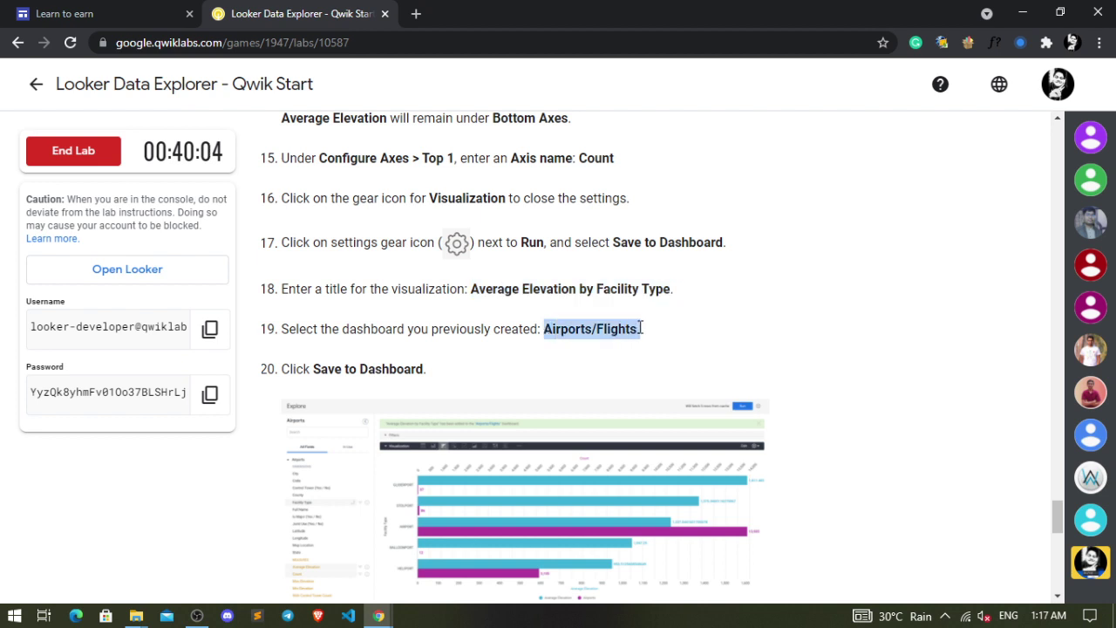
click(686, 342)
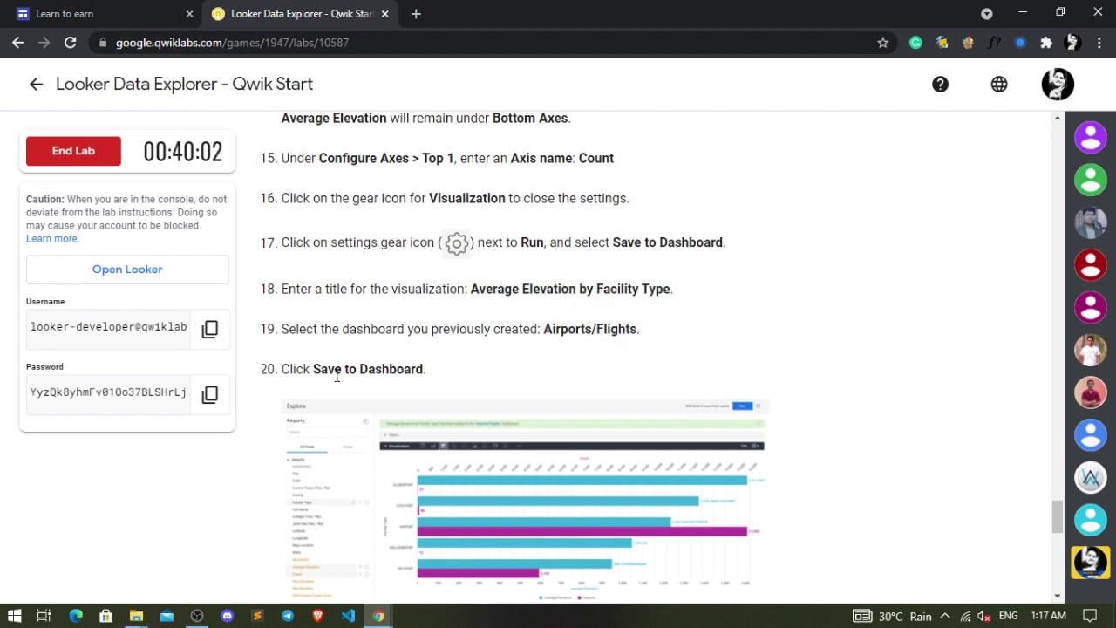
drag(316, 369, 428, 370)
click(449, 367)
scroll(449, 367, down, 3)
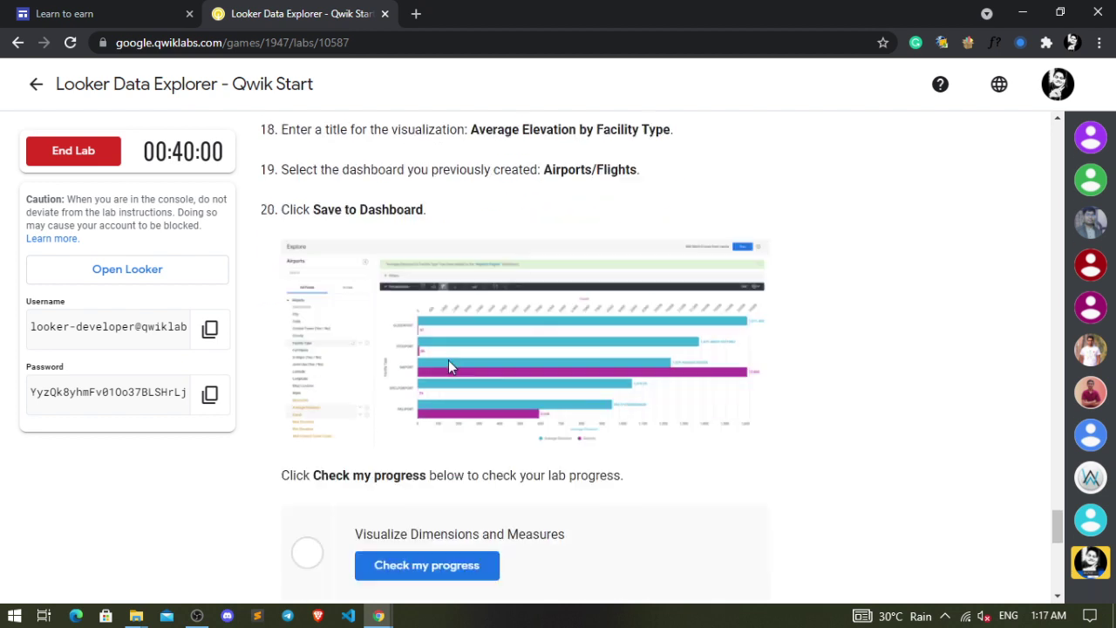
click(384, 480)
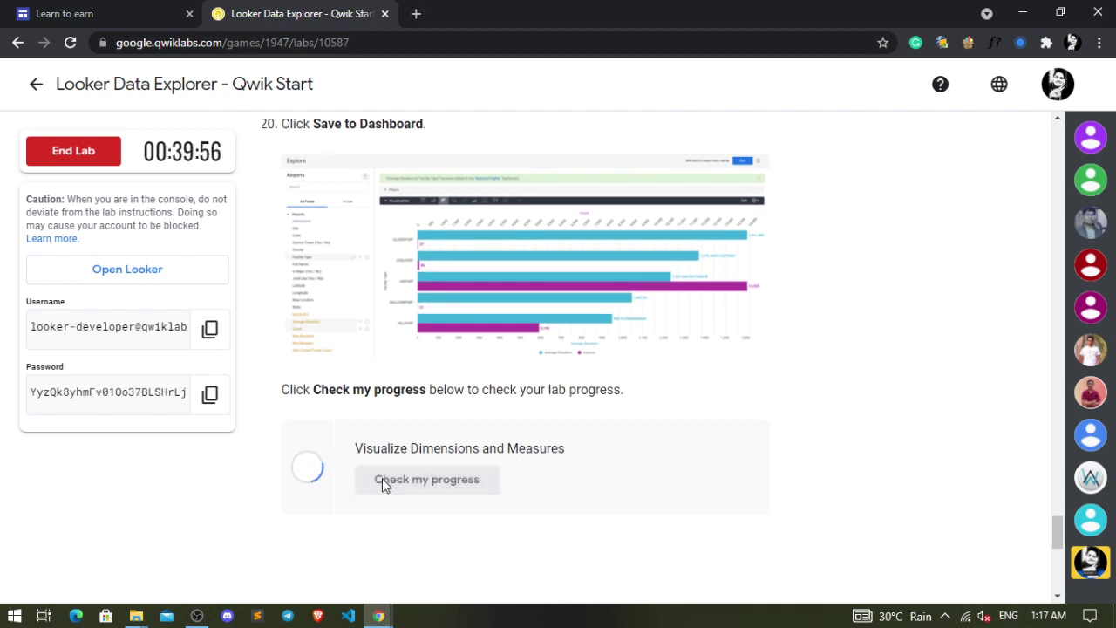
Scroll to the end of the lab and click End Lab to get the confirmation prompt
scroll(382, 485, down, 3)
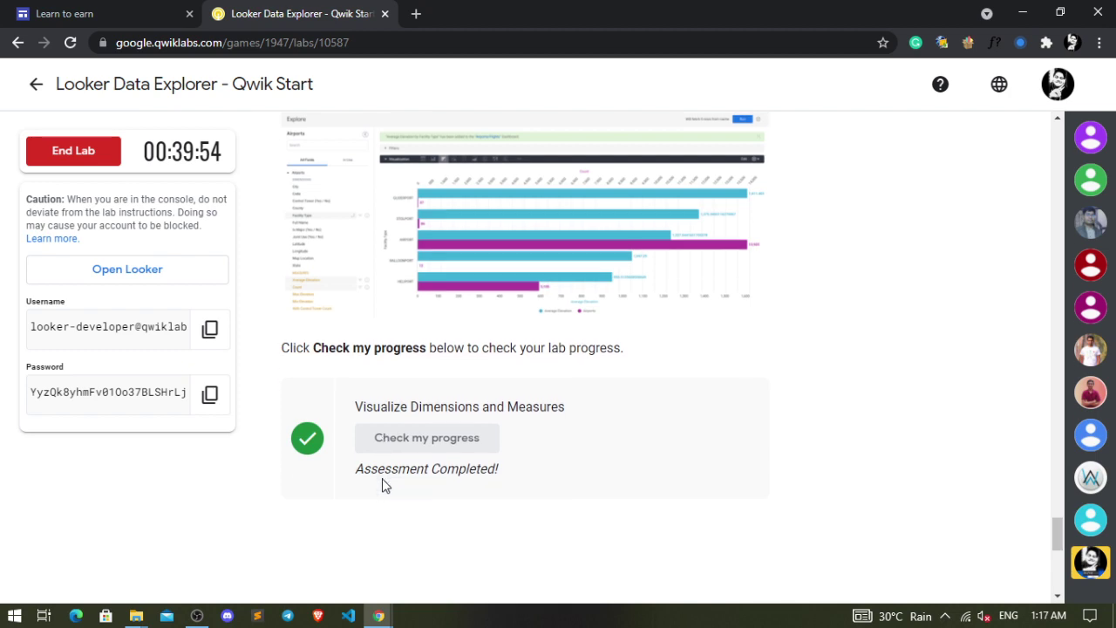
scroll(487, 278, down, 3)
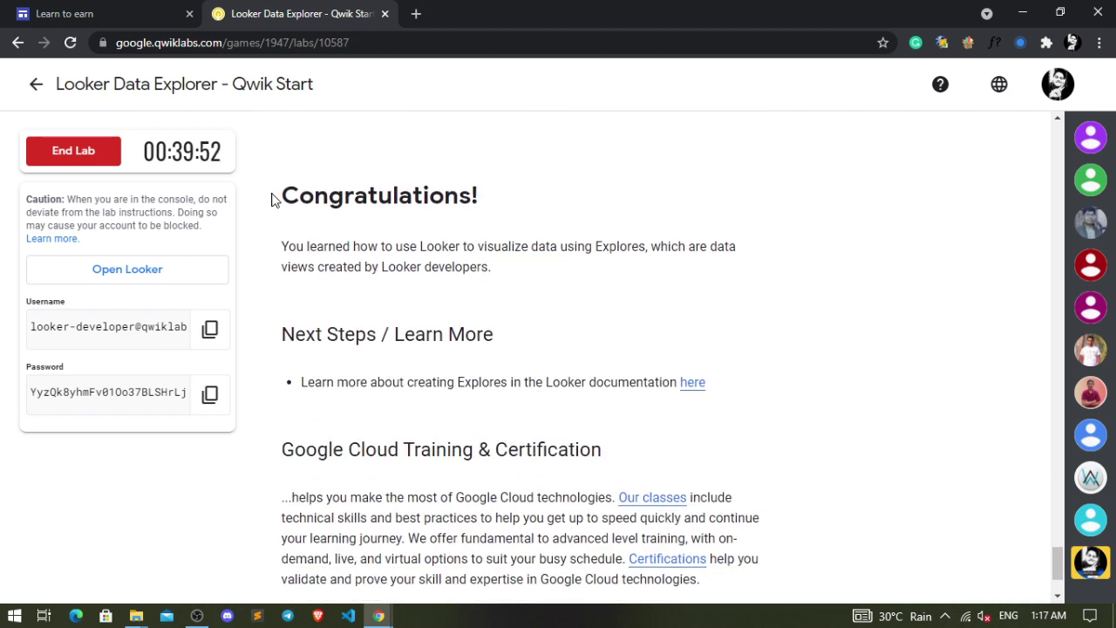
drag(276, 197, 497, 281)
click(502, 279)
scroll(502, 279, down, 2)
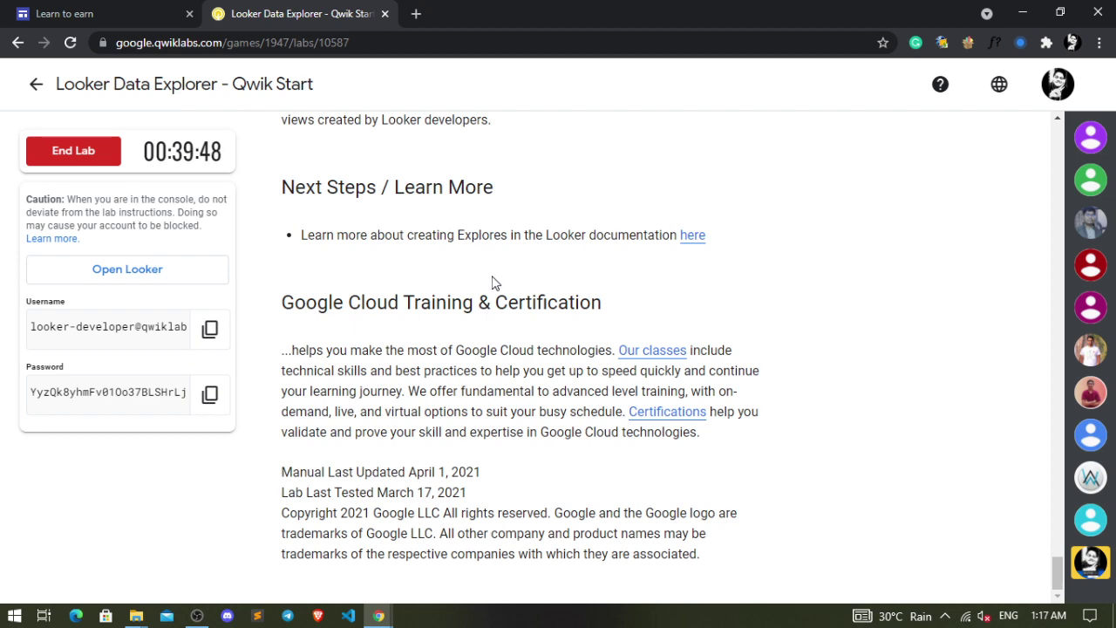
click(77, 155)
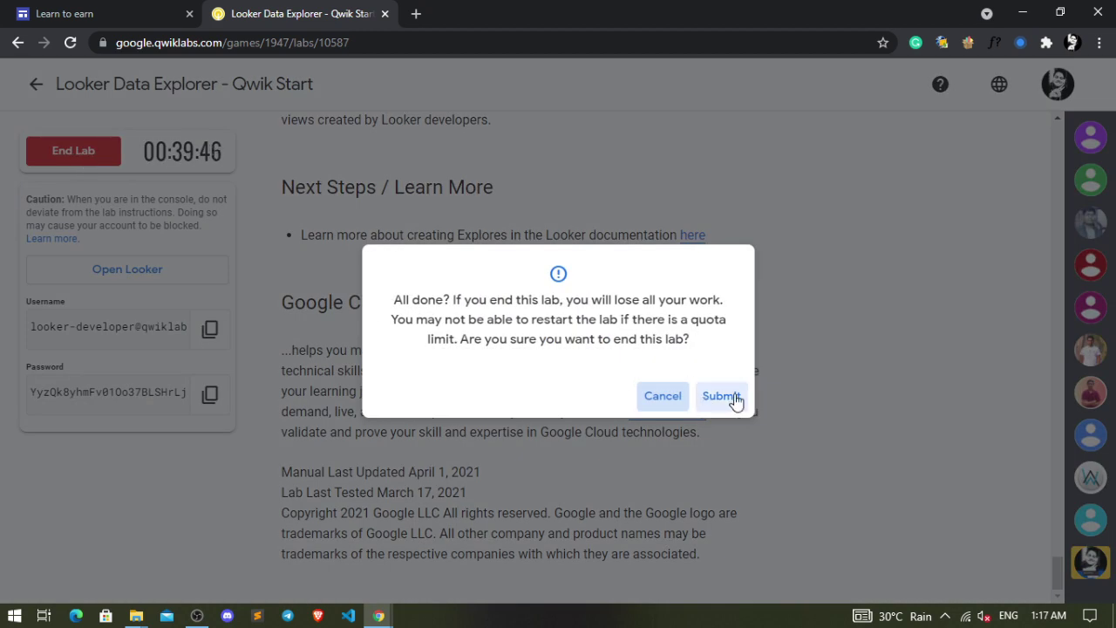
Confirm ending the lab and submit a four-star rating with a short comment
click(736, 400)
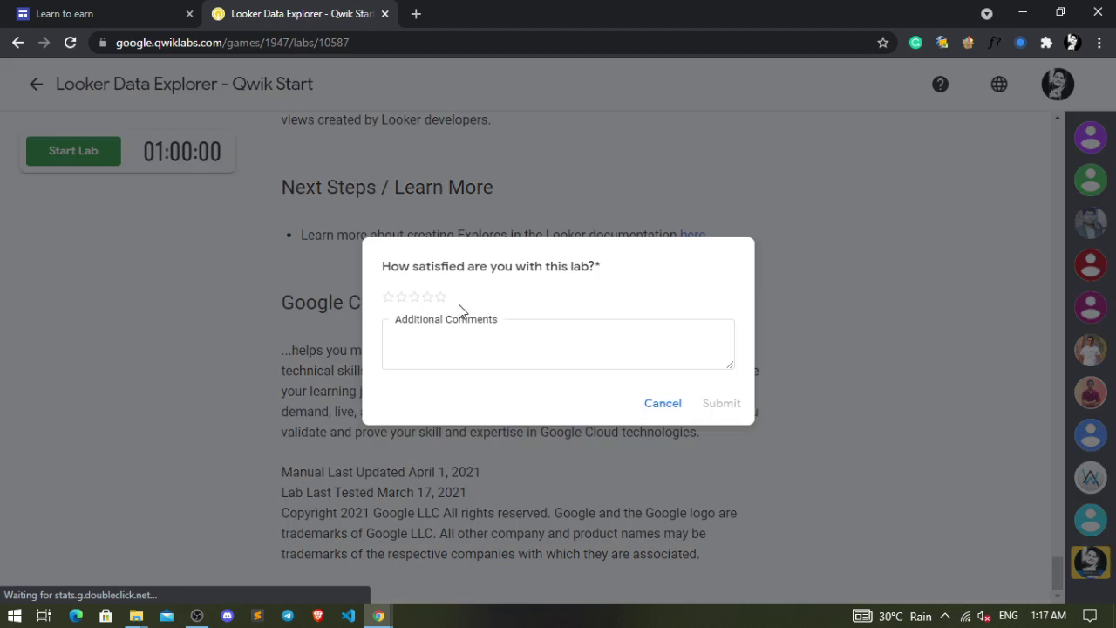
click(428, 297)
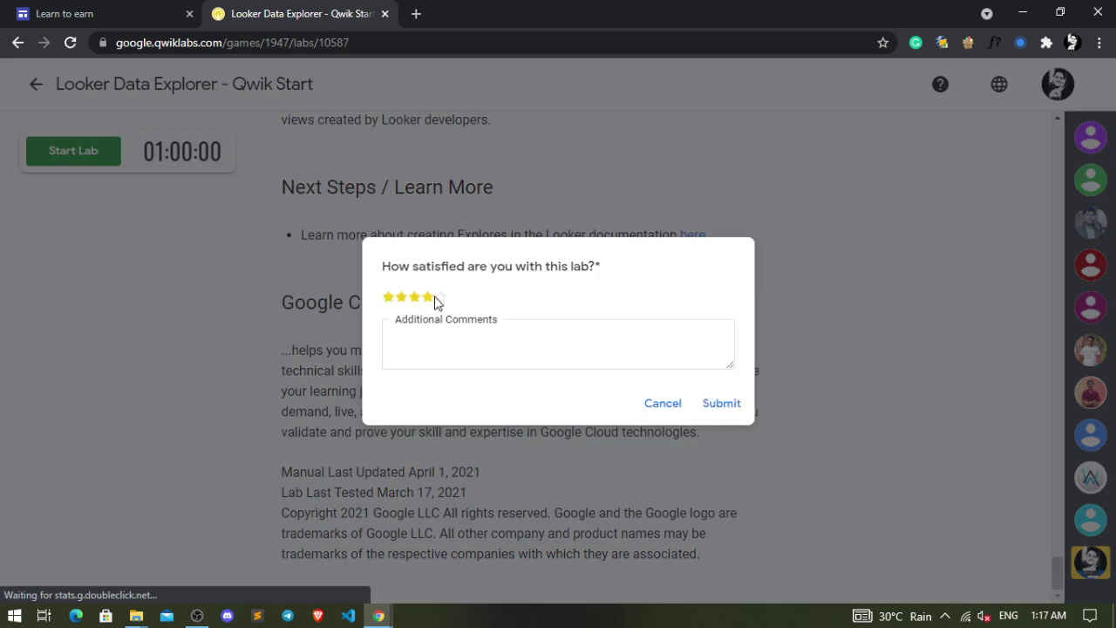
click(491, 337)
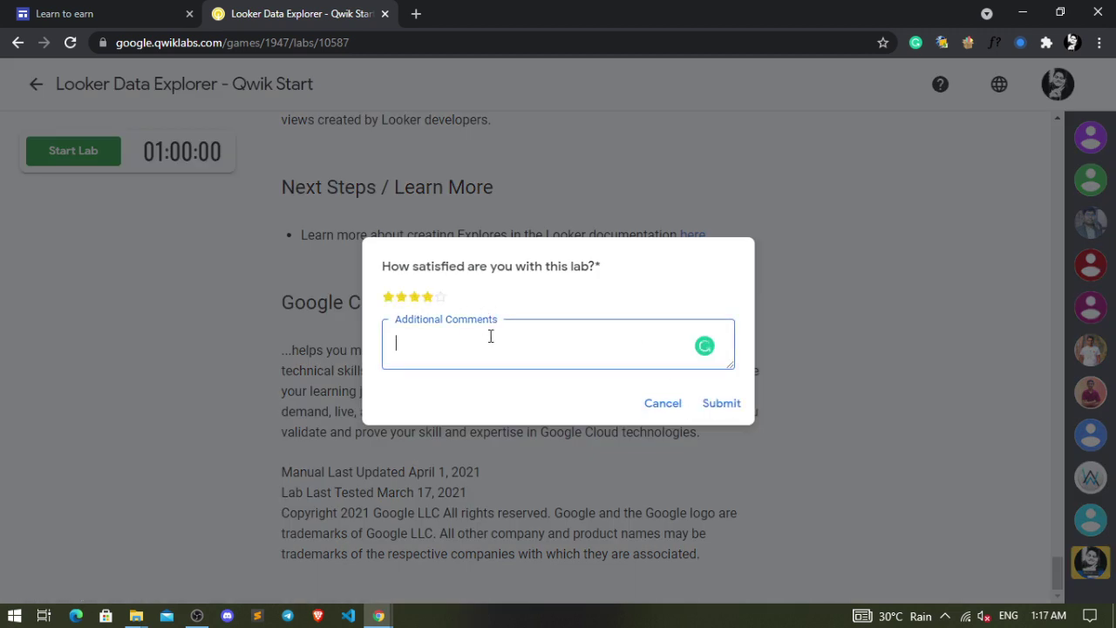
text(abi)
text(k)
click(722, 405)
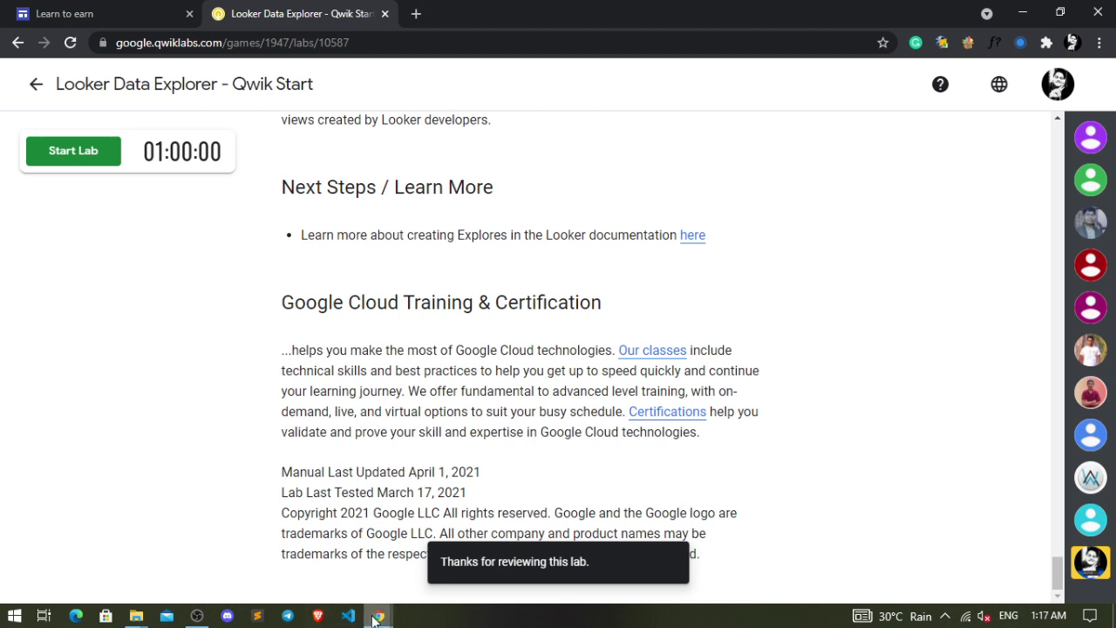
Close the Looker Explore window, go back on the lab page, and bring OBS forward
mouse_move(379, 616)
click(424, 549)
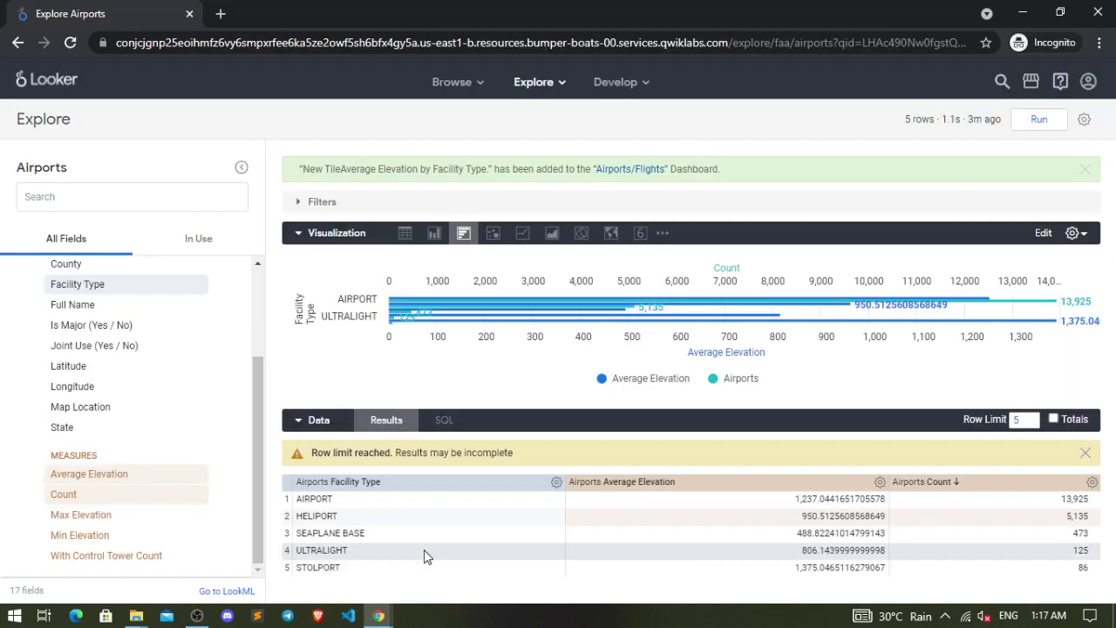
click(1098, 12)
click(399, 347)
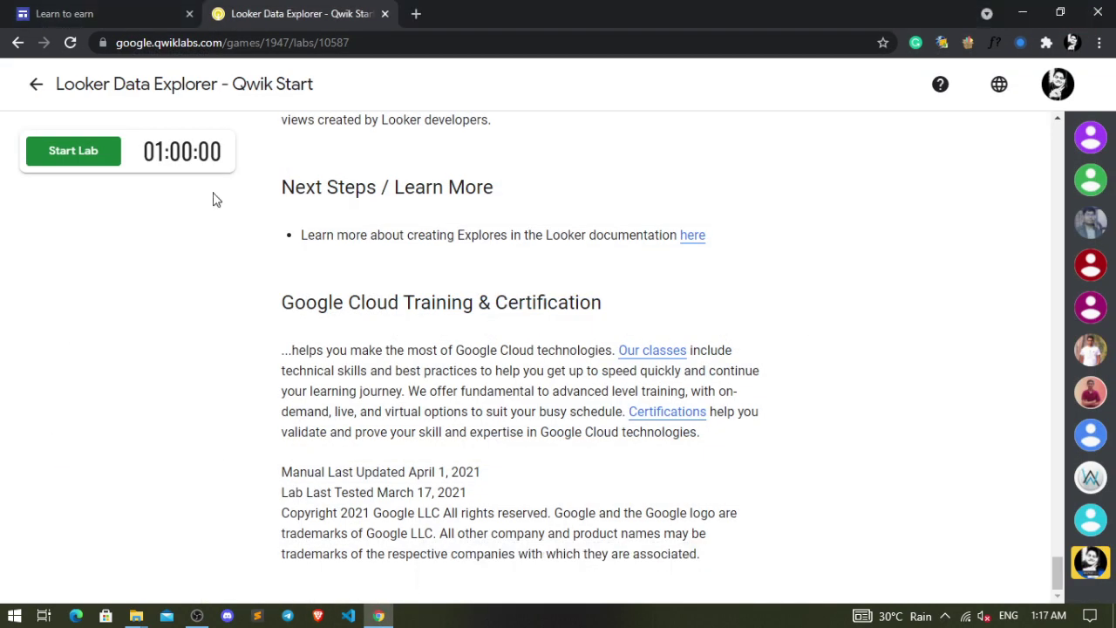
click(36, 84)
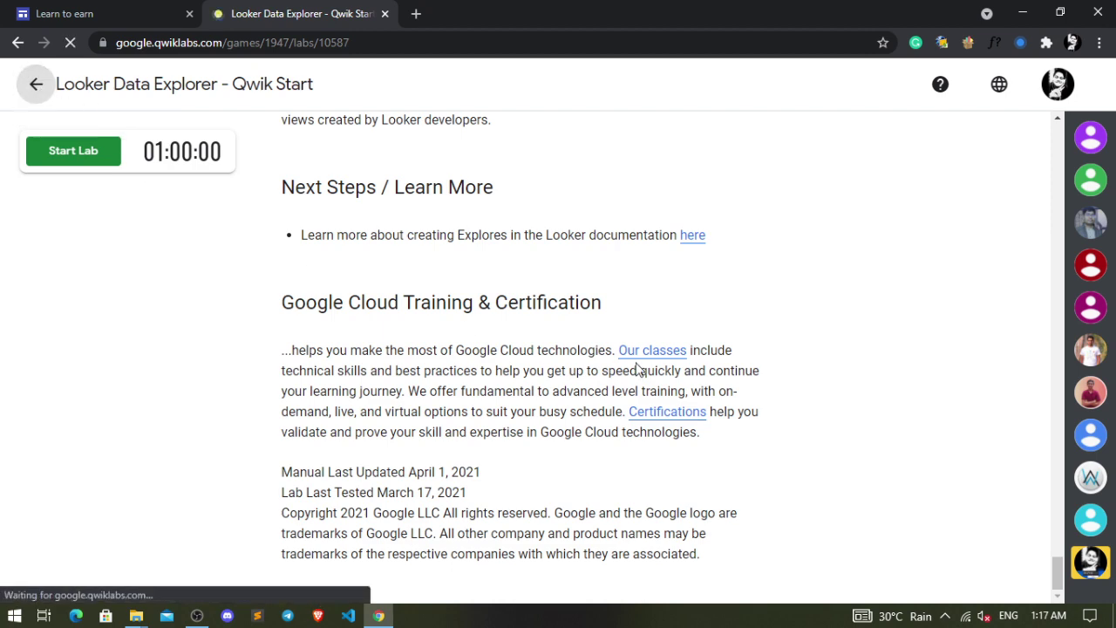
click(198, 616)
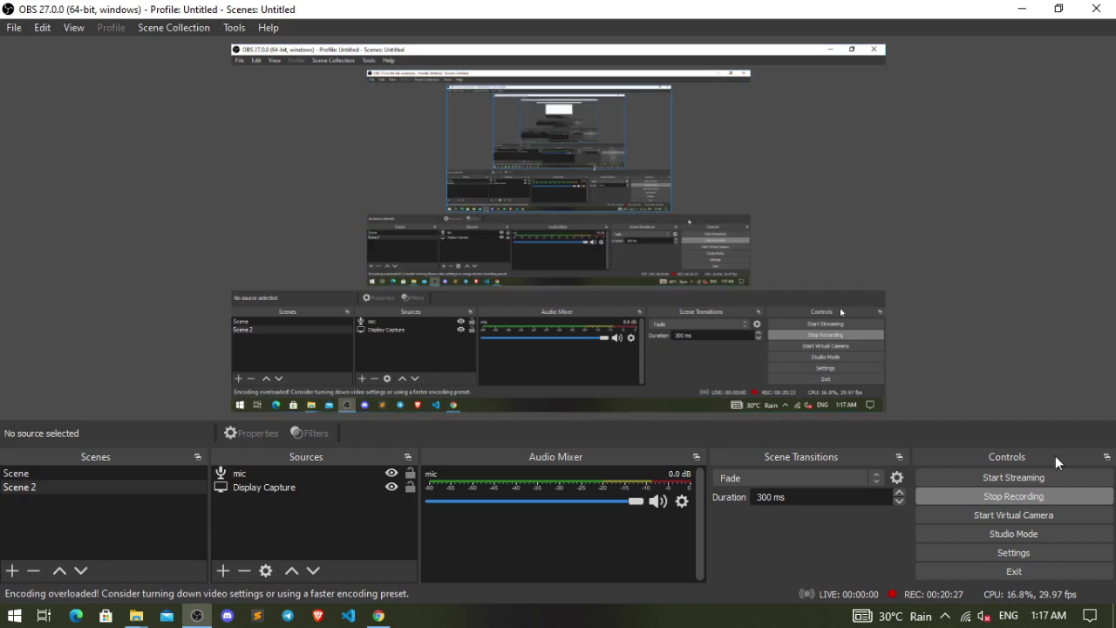